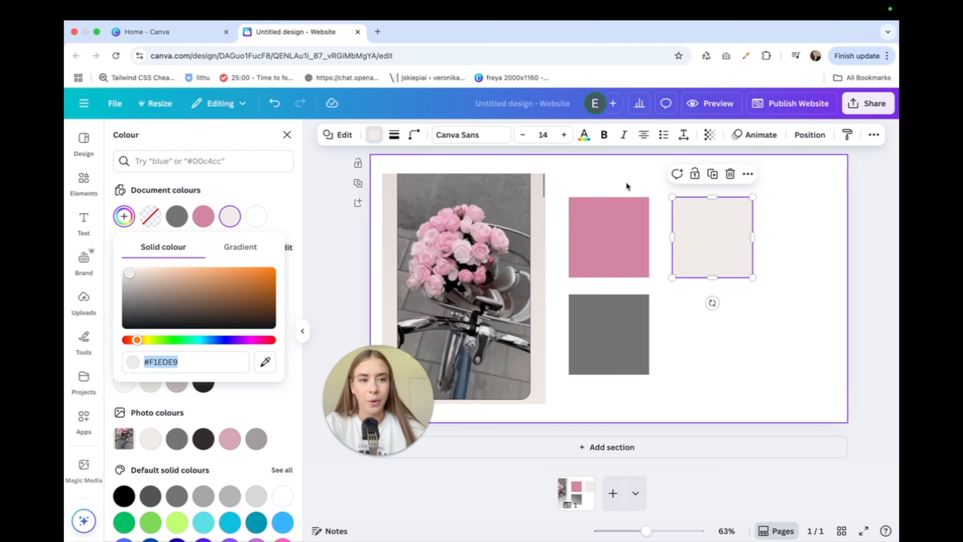
# Open the download options for the mobile video design and view the available file types.
pyautogui.click(868, 108)
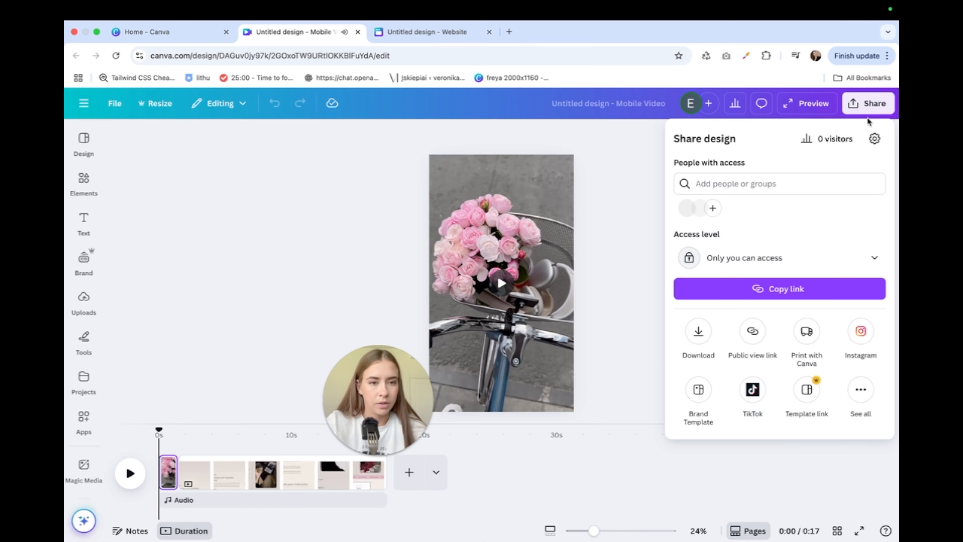
pyautogui.click(699, 334)
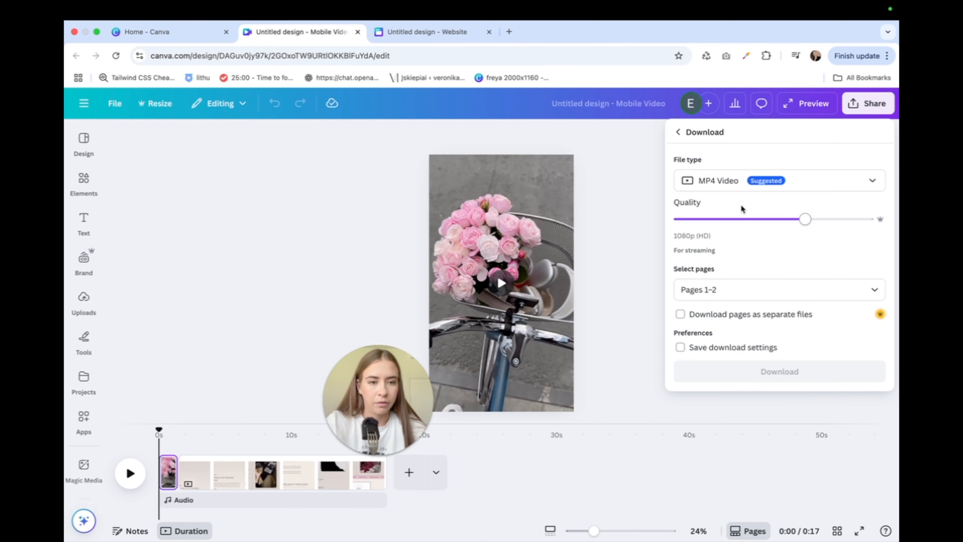
pyautogui.click(849, 183)
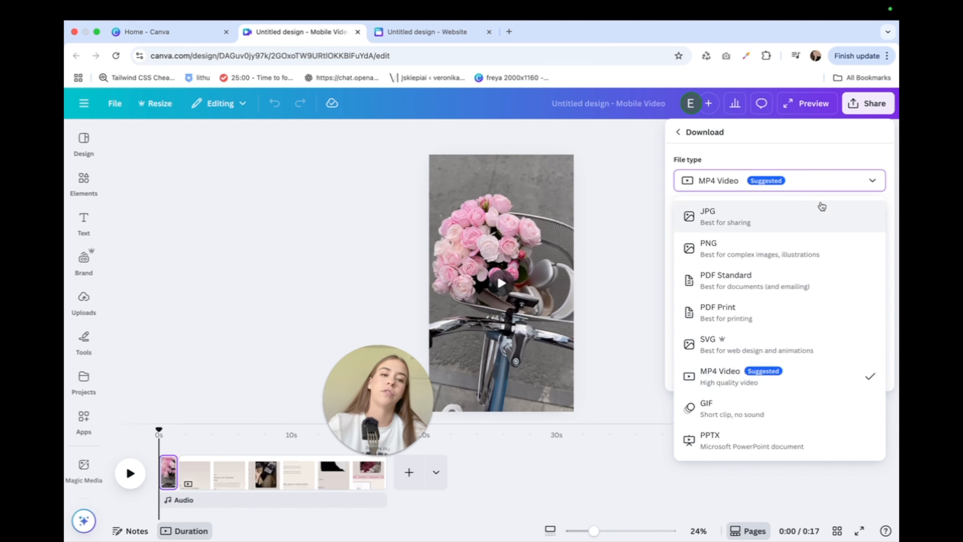
pyautogui.click(648, 260)
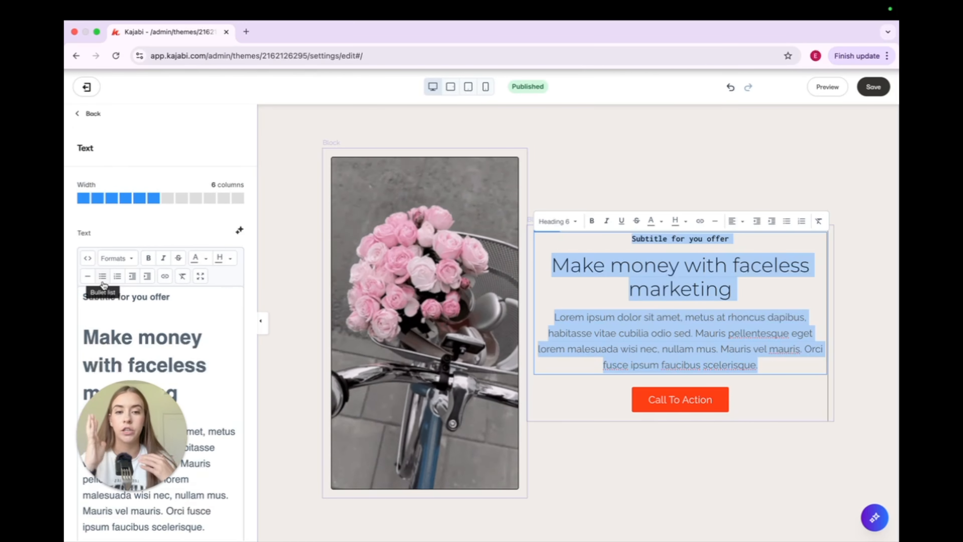
# Left-align the subtitle, heading and paragraph in the Hero section's text block.
pyautogui.scroll(-8, 167, 311)
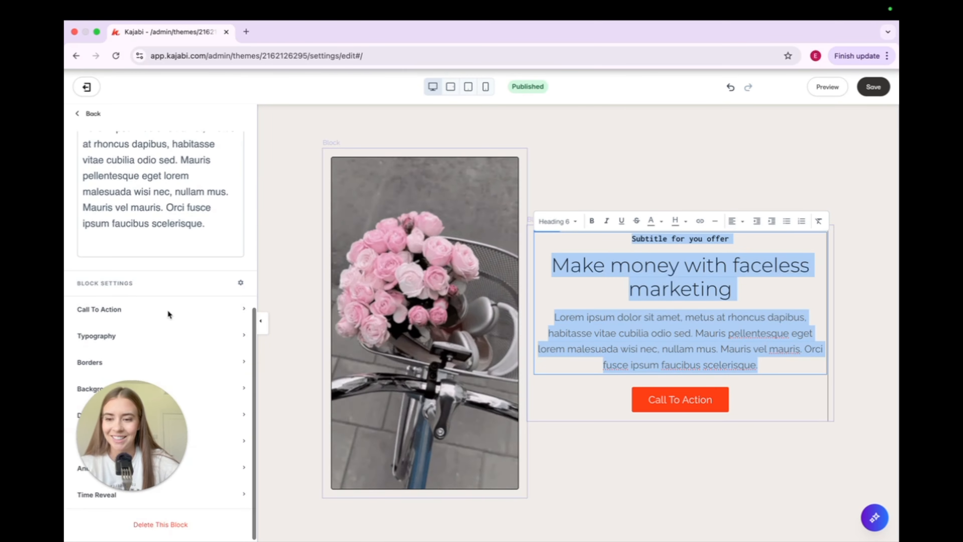
pyautogui.moveTo(149, 472); pyautogui.dragTo(849, 465)
pyautogui.click(125, 332)
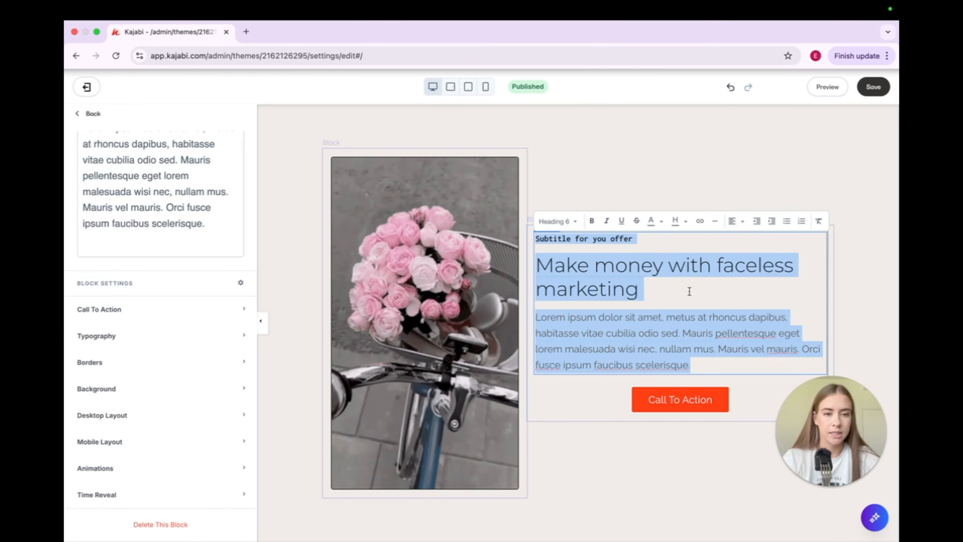
pyautogui.click(677, 160)
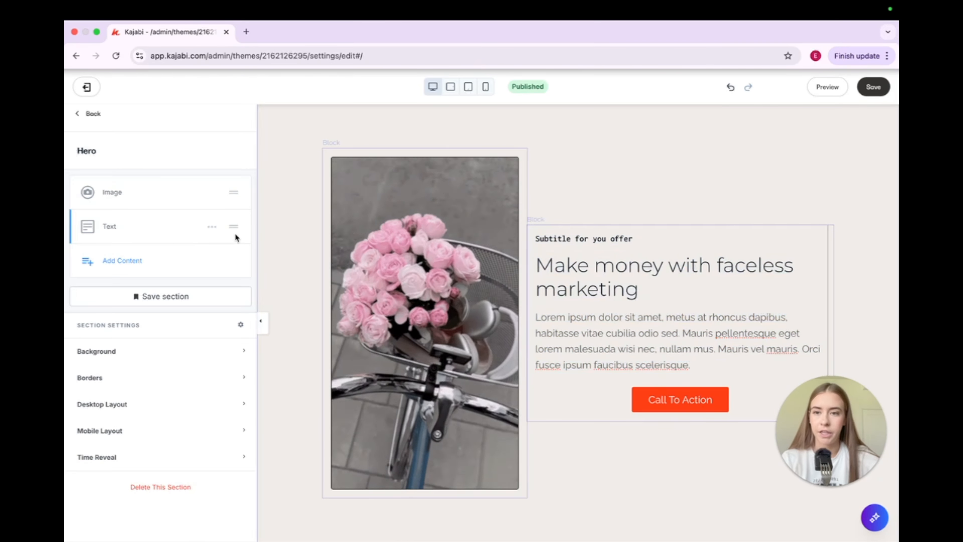
# Open the theme's global Typography settings and examine the body, heading and second heading fonts.
pyautogui.click(91, 113)
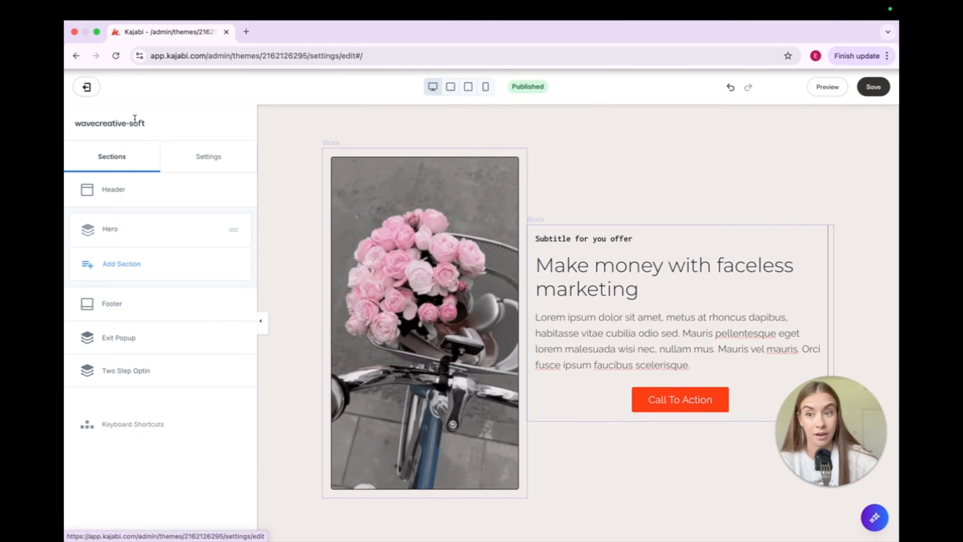
pyautogui.click(215, 162)
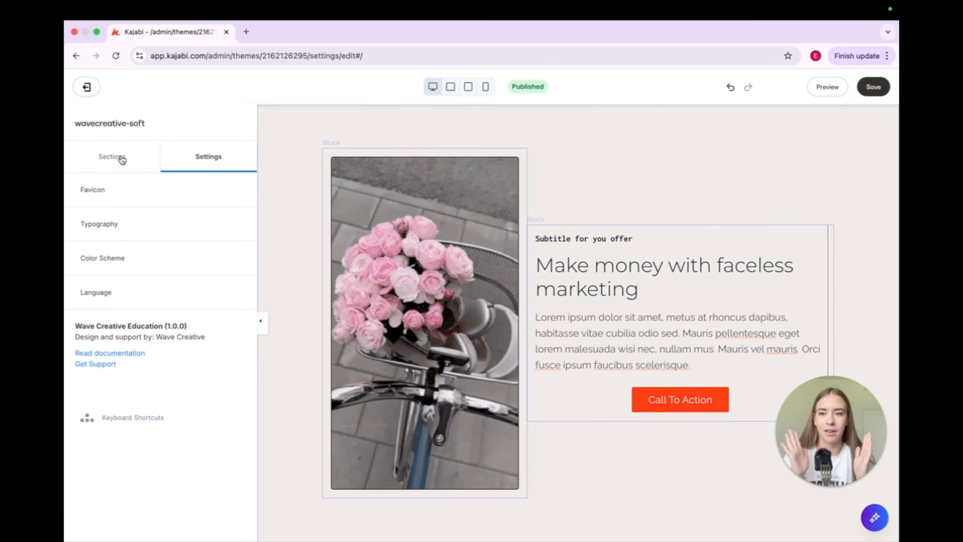
pyautogui.click(121, 160)
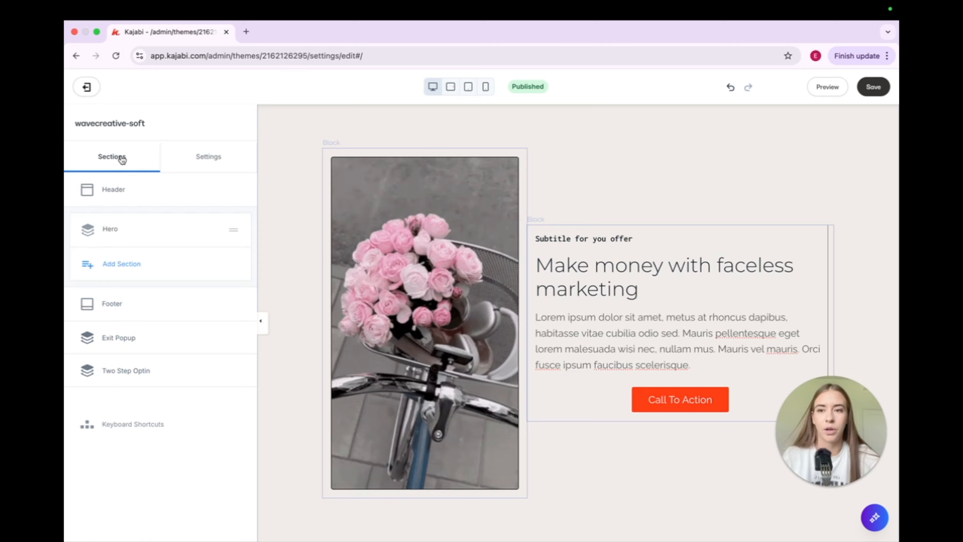
pyautogui.click(194, 154)
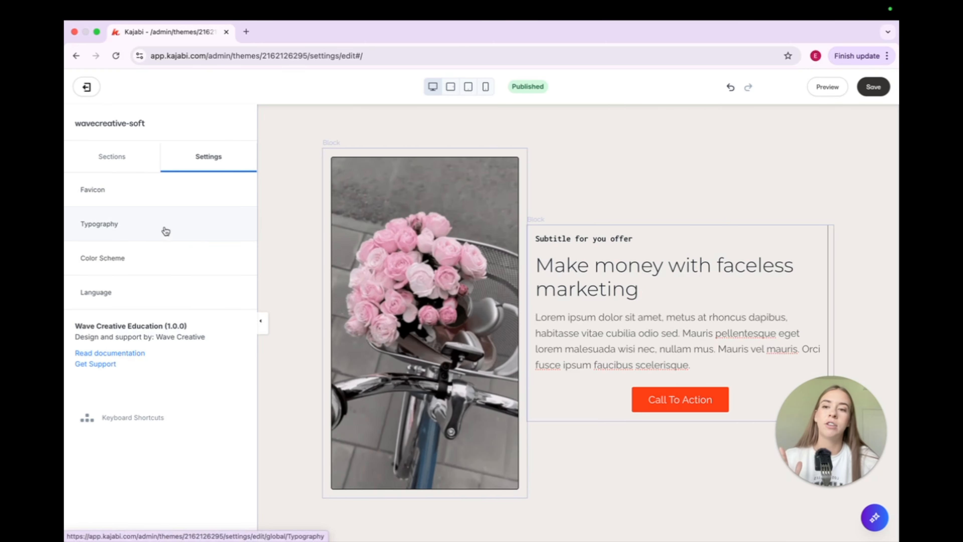
pyautogui.click(162, 228)
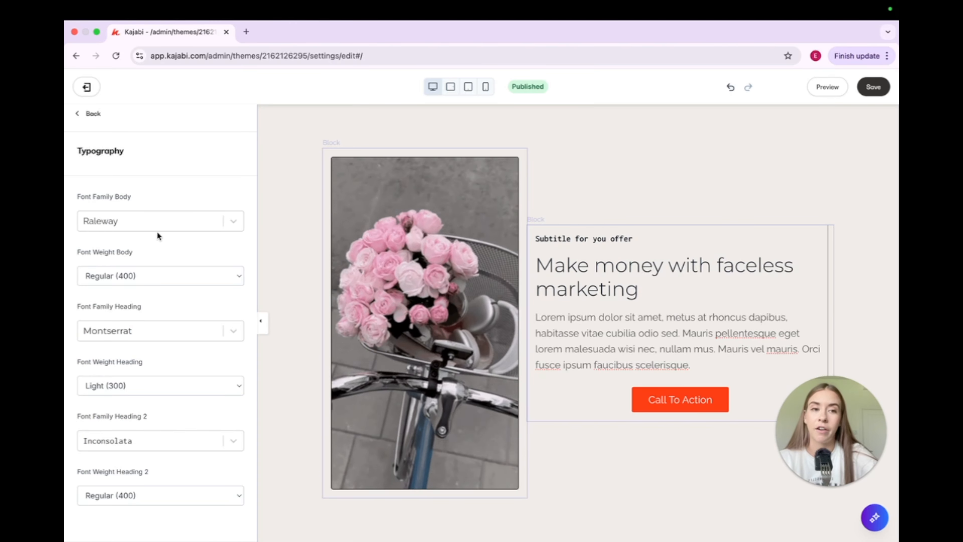
pyautogui.moveTo(78, 417); pyautogui.dragTo(185, 410)
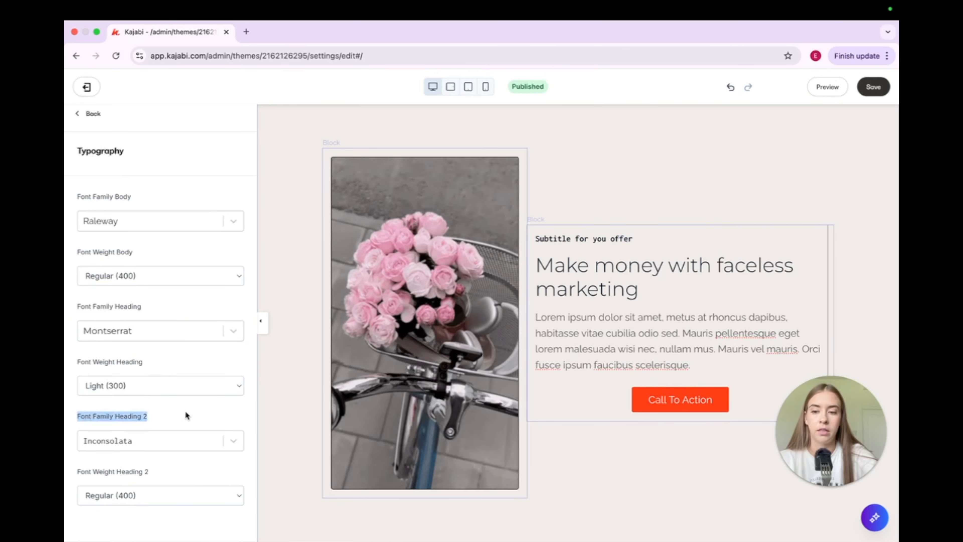
pyautogui.click(171, 416)
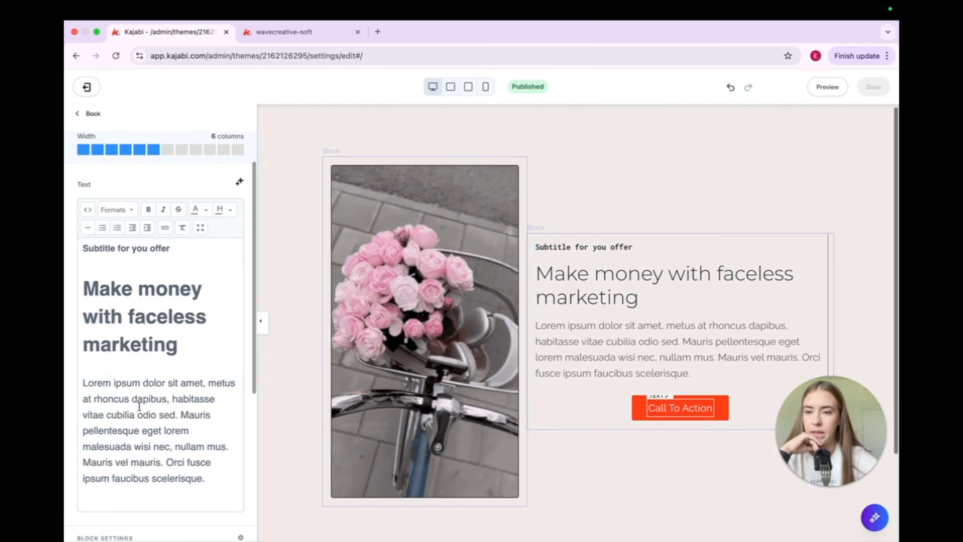
# Open the text block's Call To Action settings and toggle Include CTA off and back on.
pyautogui.scroll(-5, 139, 406)
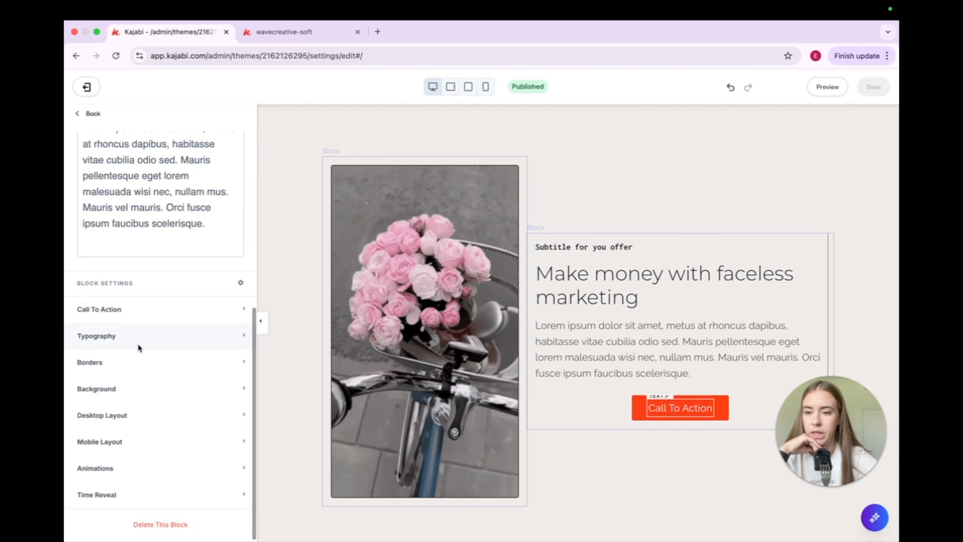
pyautogui.click(114, 368)
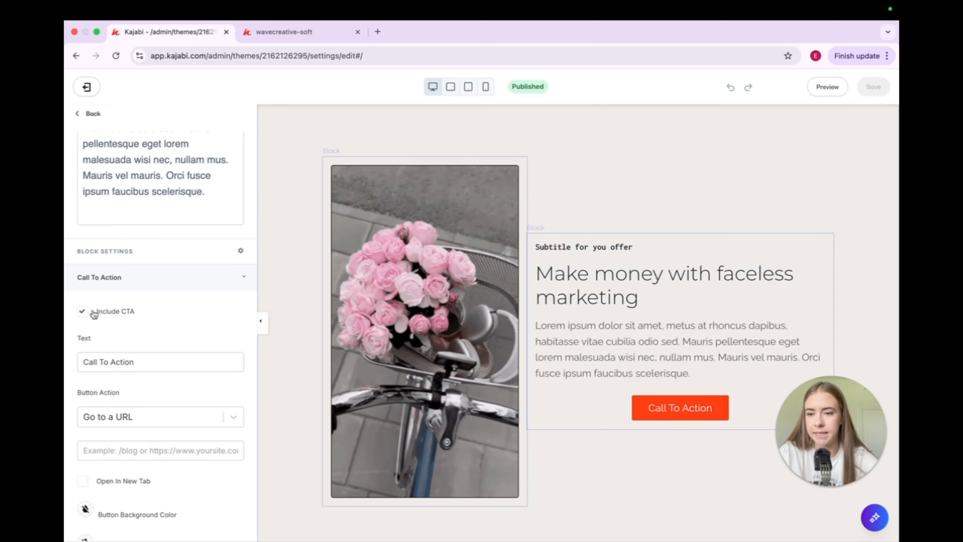
pyautogui.click(91, 311)
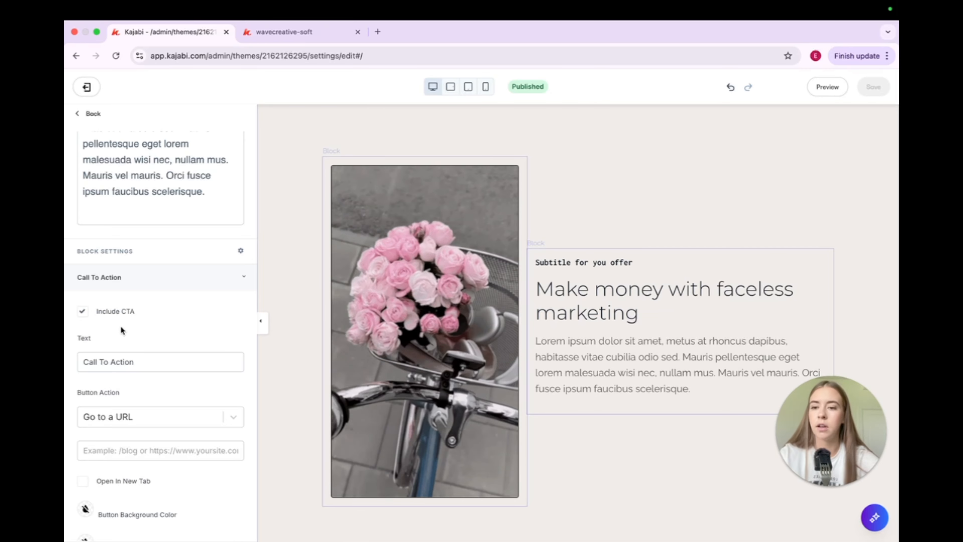
# Set the call-to-action button's background color to hex d386a3.
pyautogui.scroll(-4, 120, 327)
pyautogui.click(86, 374)
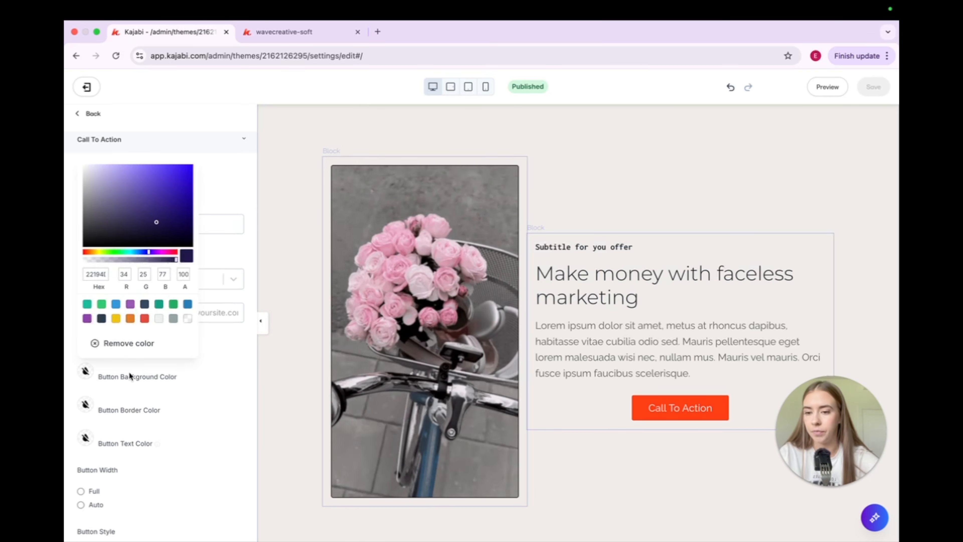
pyautogui.write('d386a3')
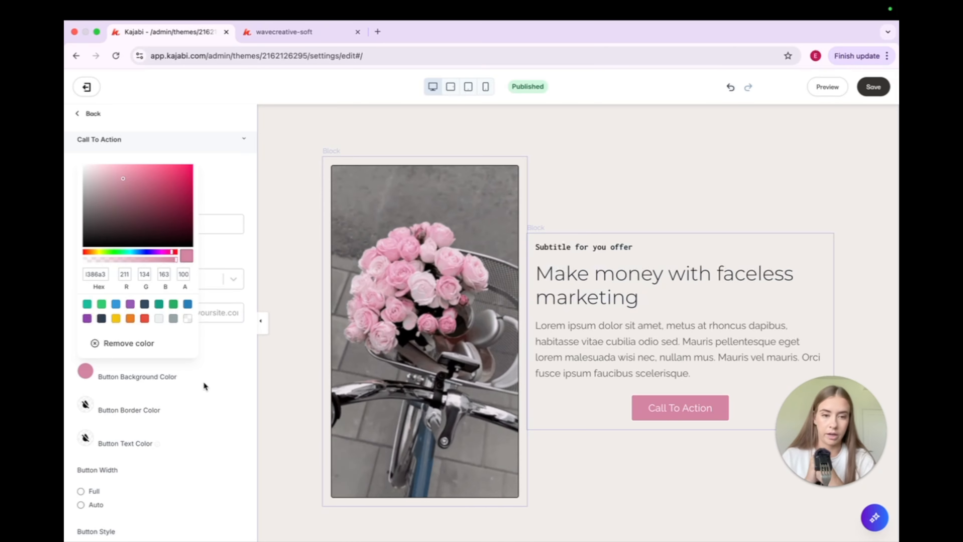
# Set the call-to-action button's border color and text color to black.
pyautogui.click(86, 403)
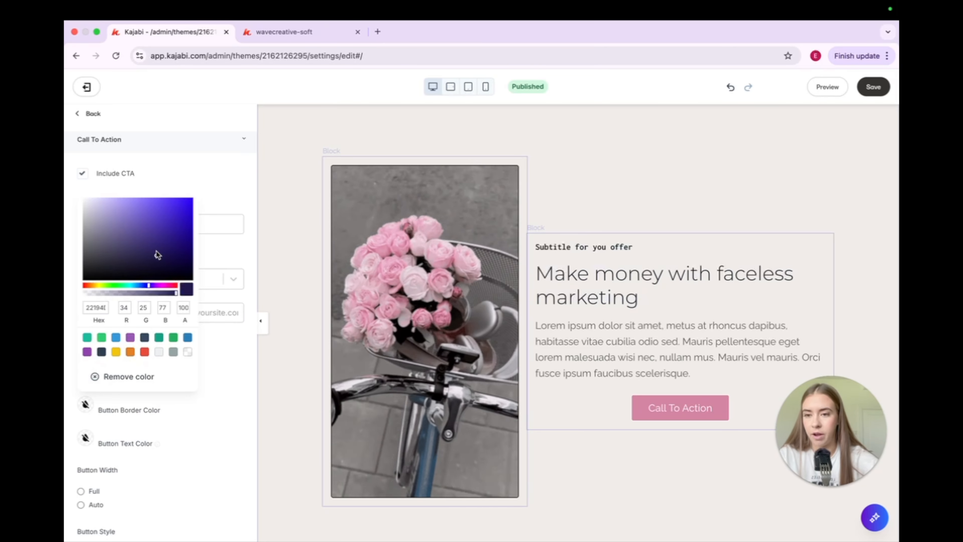
pyautogui.moveTo(155, 250)
pyautogui.mouseDown()
pyautogui.moveTo(186, 265)
pyautogui.moveTo(215, 364)
pyautogui.mouseUp()
pyautogui.click(216, 375)
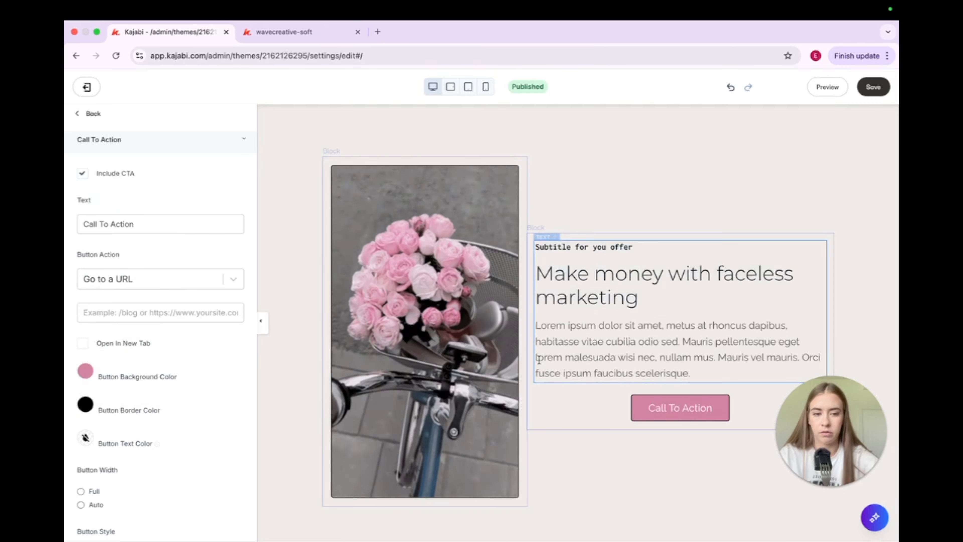
pyautogui.click(85, 438)
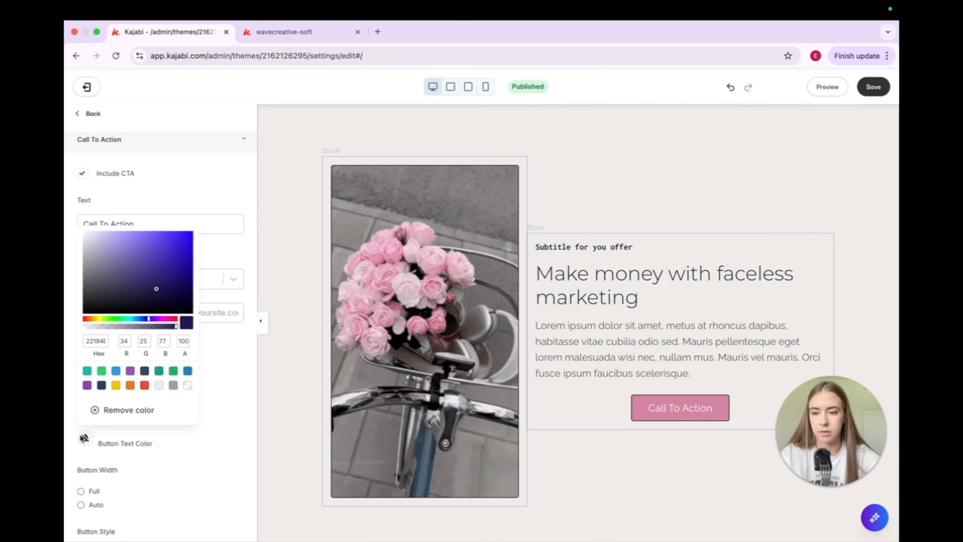
pyautogui.click(229, 405)
# Set the call-to-action button's border radius to 25 and return to the Hero section's settings.
pyautogui.scroll(-1, 169, 421)
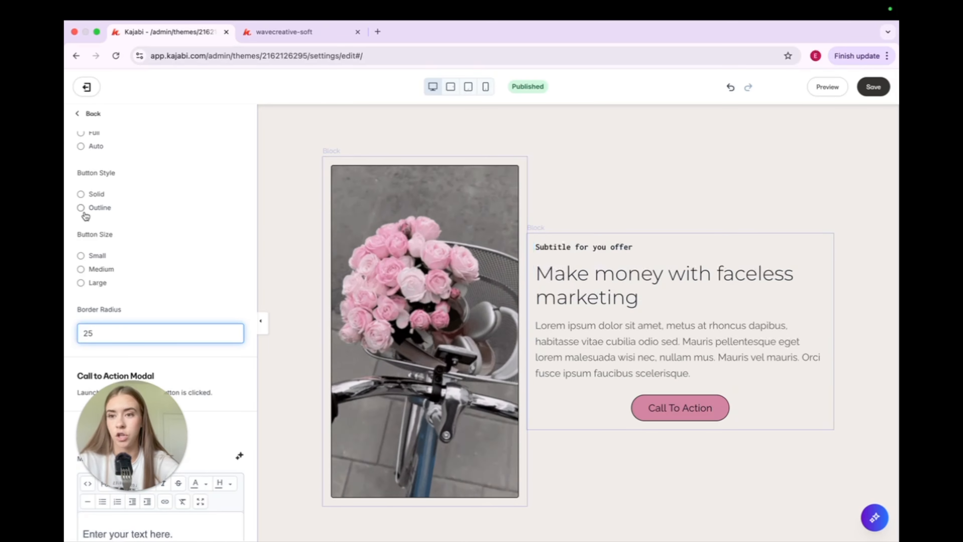
pyautogui.scroll(-5, 165, 259)
pyautogui.scroll(10, 166, 254)
pyautogui.click(91, 114)
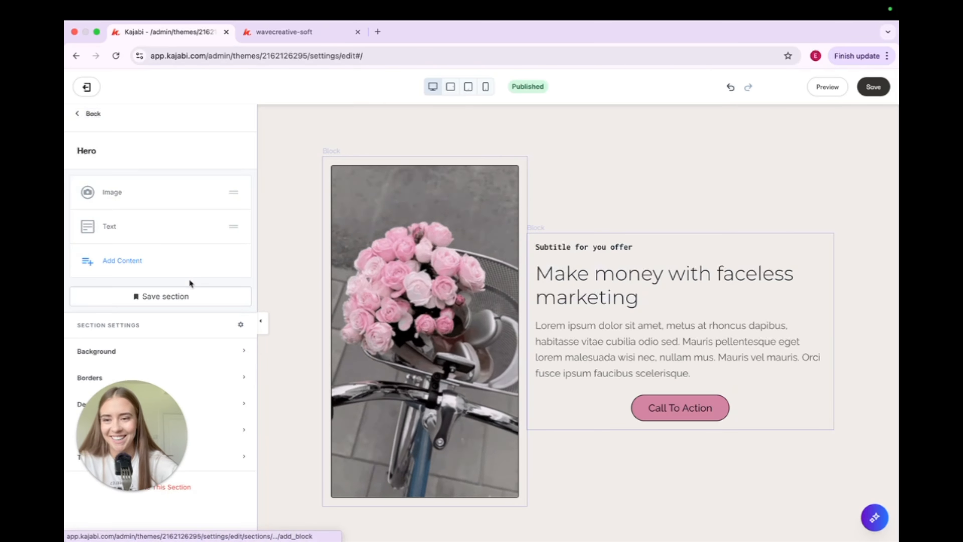
# In the Hero section's desktop layout, try Top vertical alignment and set it to Bottom.
pyautogui.moveTo(152, 428); pyautogui.dragTo(335, 465)
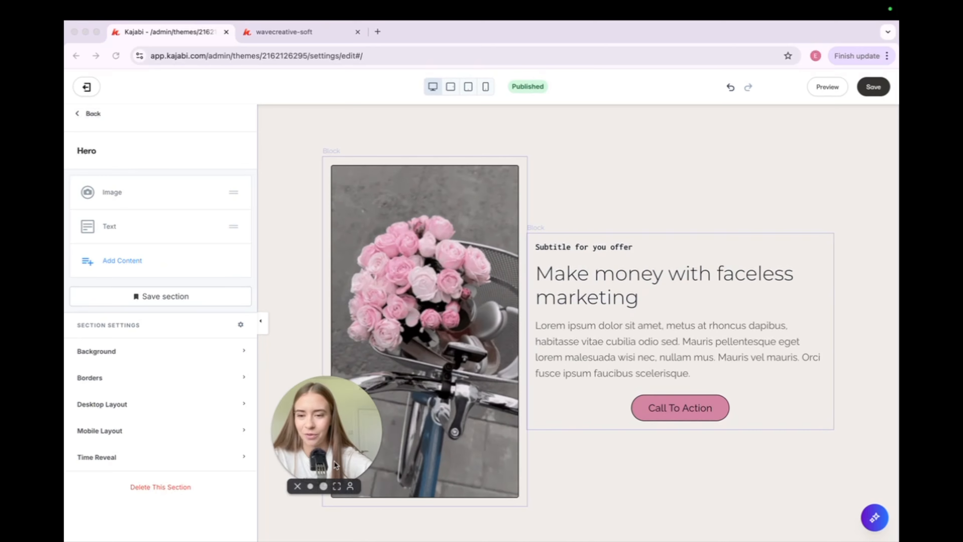
pyautogui.click(159, 401)
pyautogui.scroll(-5, 160, 400)
pyautogui.scroll(1, 130, 274)
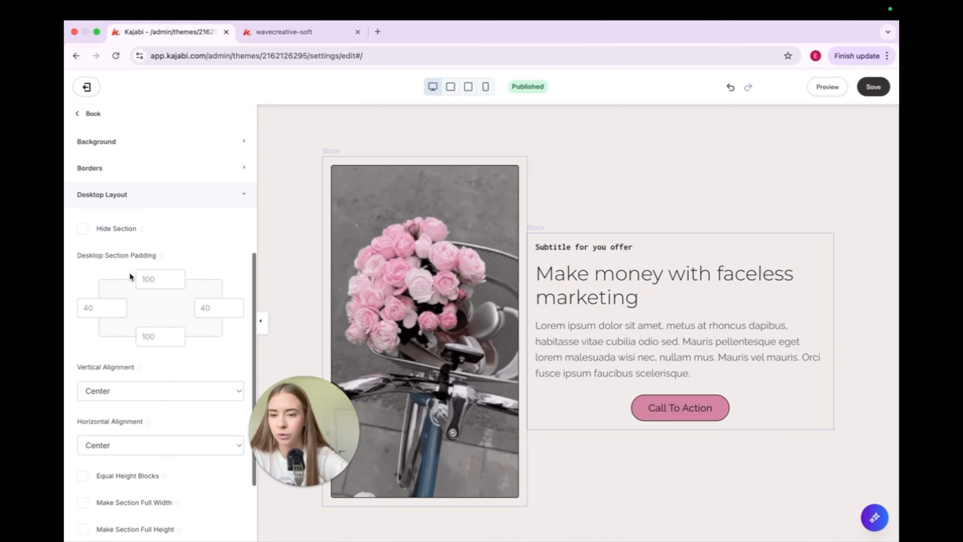
pyautogui.scroll(-2, 132, 300)
pyautogui.click(132, 301)
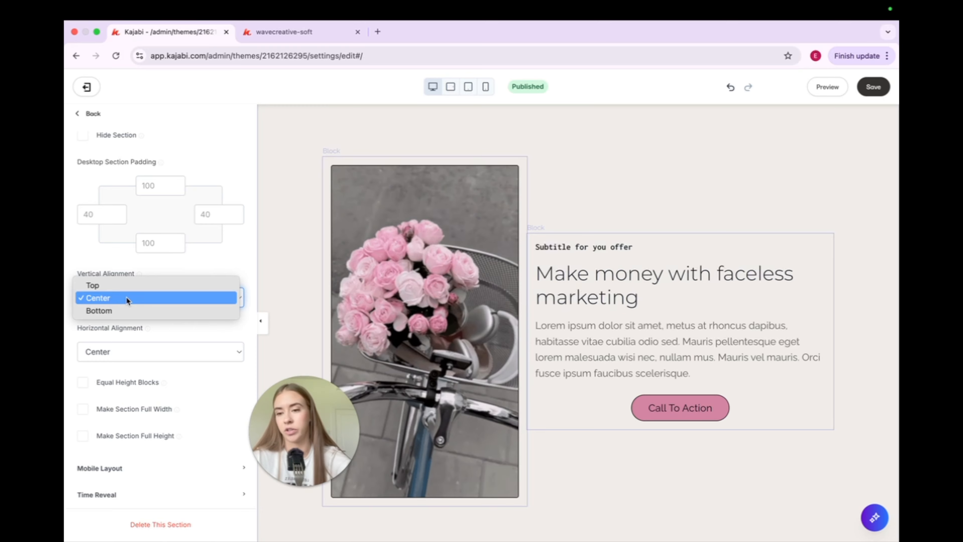
pyautogui.click(119, 284)
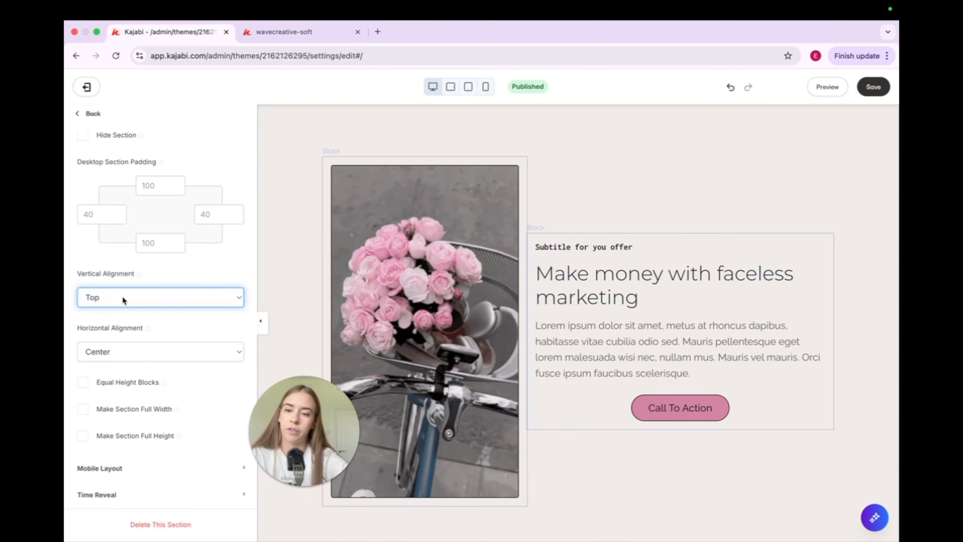
pyautogui.click(122, 297)
pyautogui.click(117, 323)
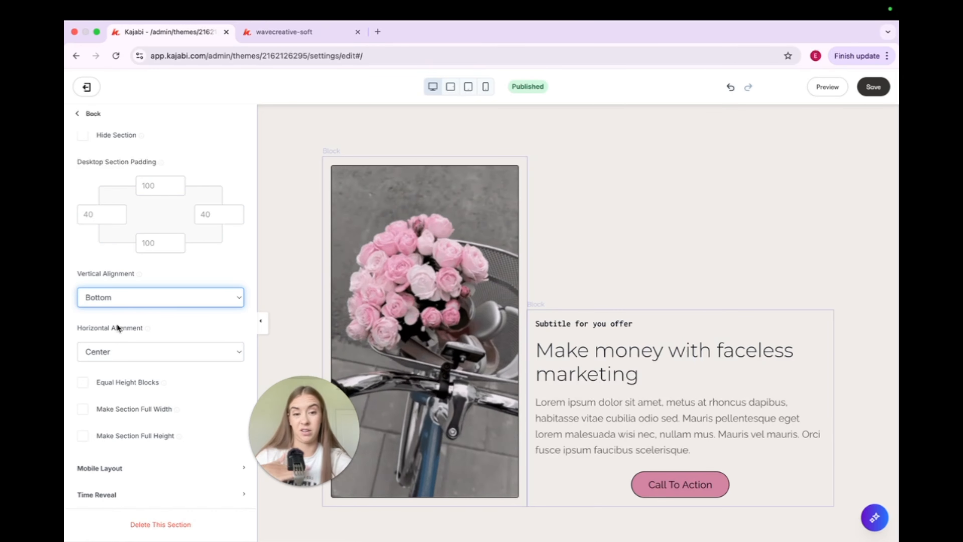
# Try Left horizontal alignment for the Hero section and return it to Center.
pyautogui.click(105, 351)
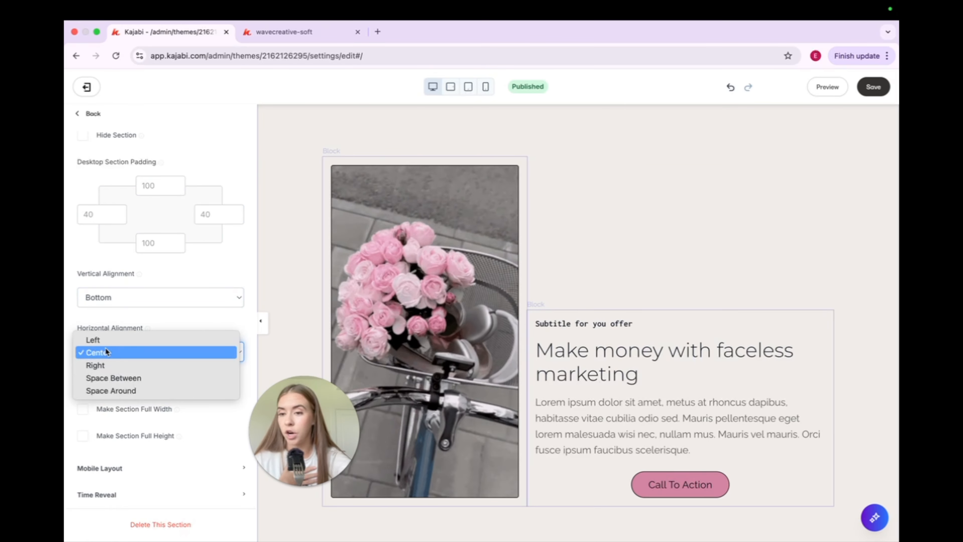
pyautogui.click(110, 342)
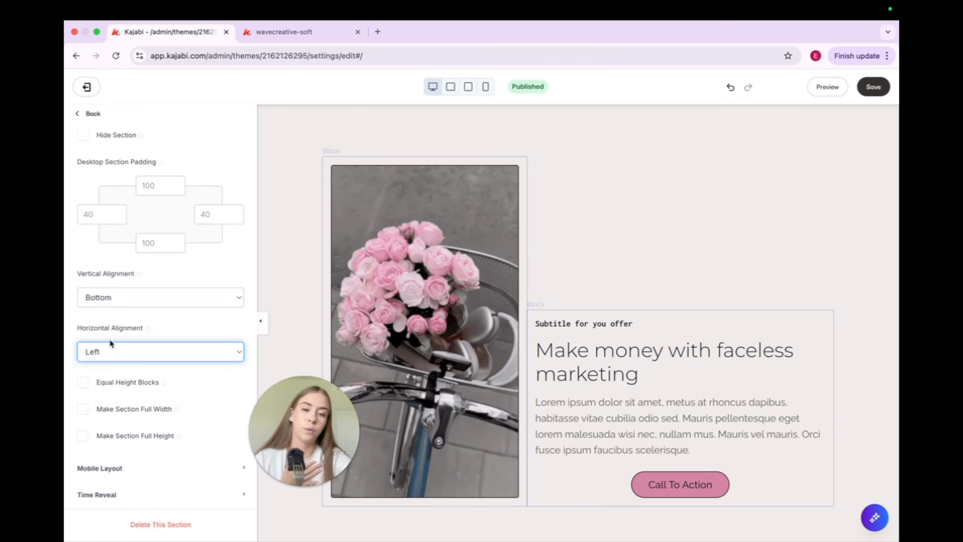
pyautogui.click(107, 351)
pyautogui.click(104, 367)
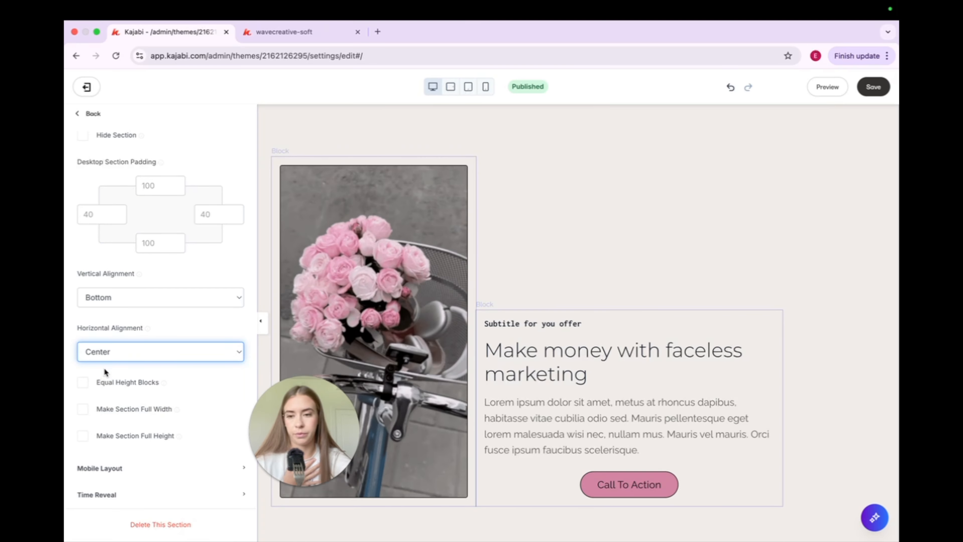
# Try Space Between and Right horizontal alignment for the Hero section and return it to Center.
pyautogui.click(121, 356)
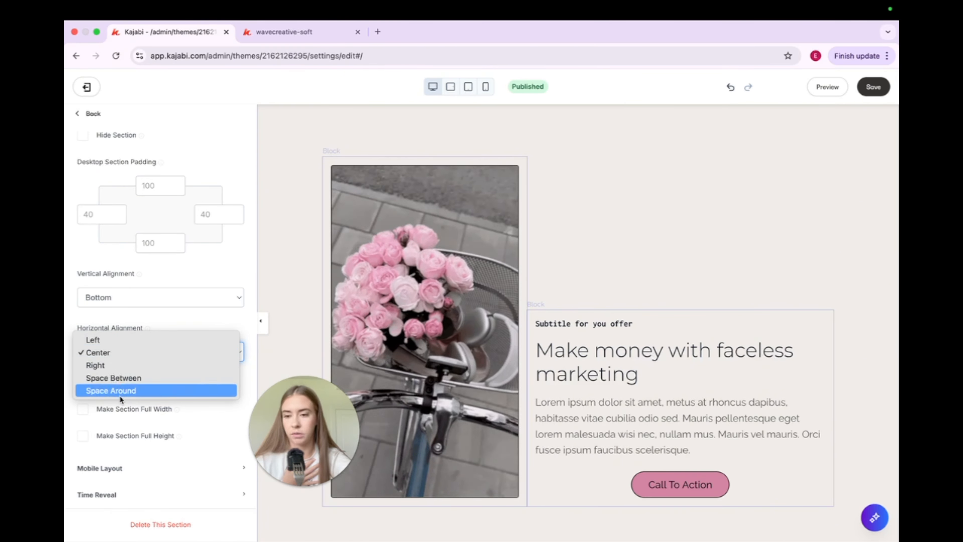
pyautogui.click(121, 377)
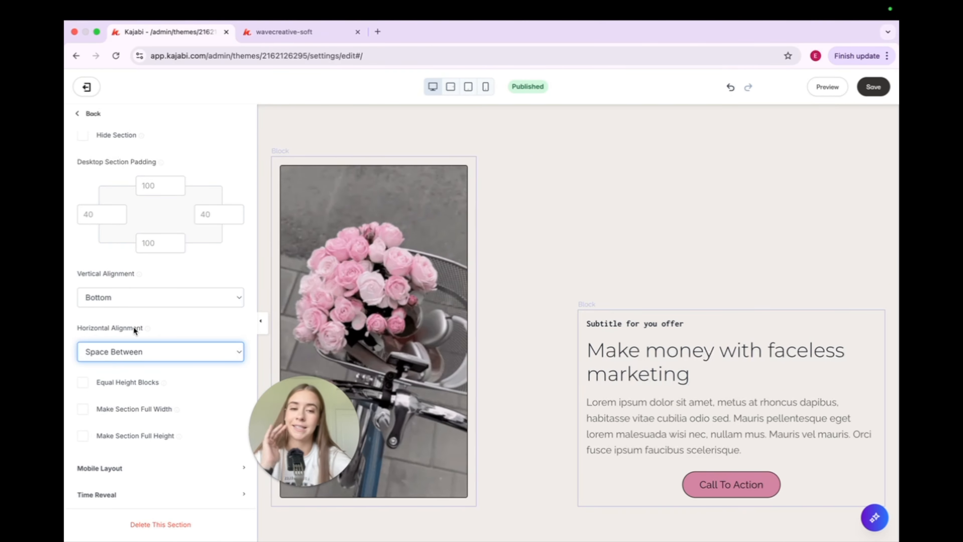
pyautogui.click(136, 345)
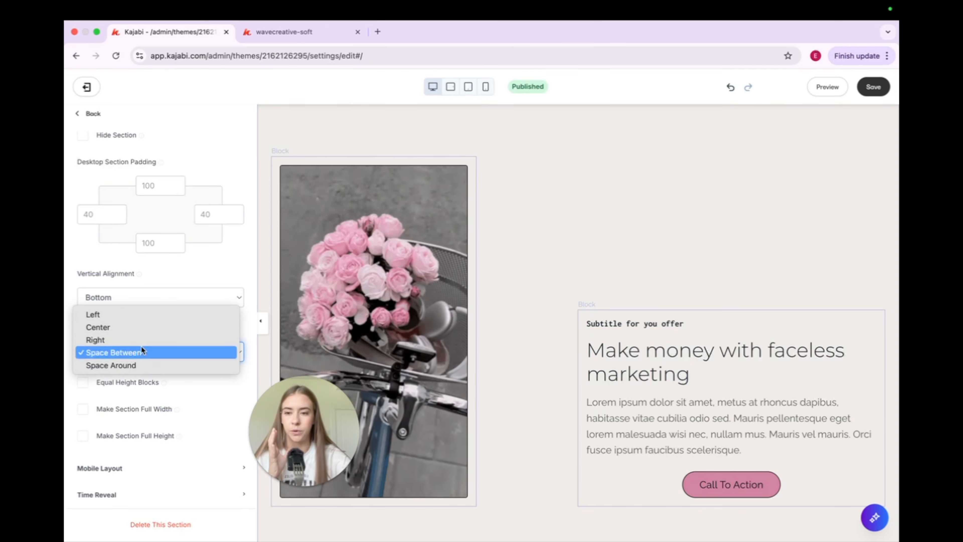
pyautogui.click(141, 346)
pyautogui.scroll(10, 150, 197)
pyautogui.scroll(-8, 142, 314)
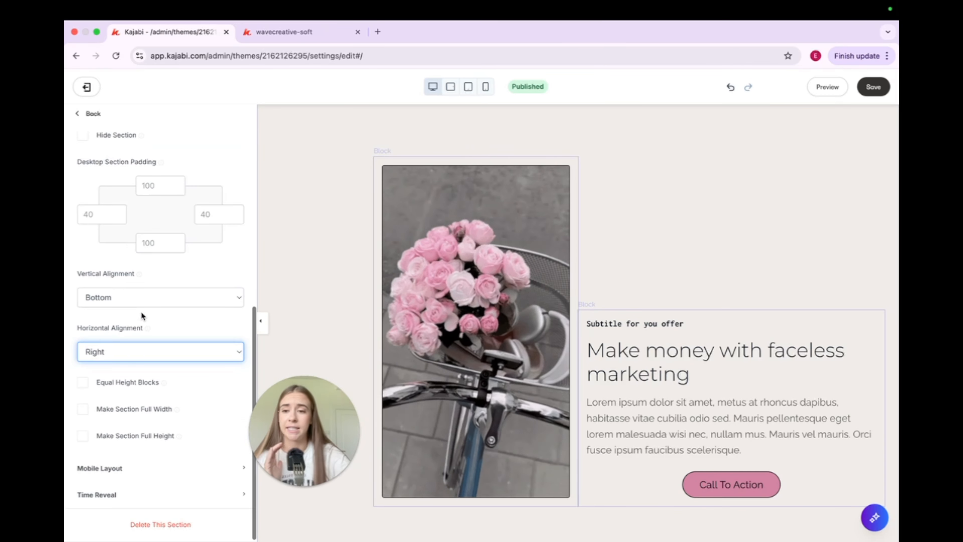
pyautogui.click(130, 351)
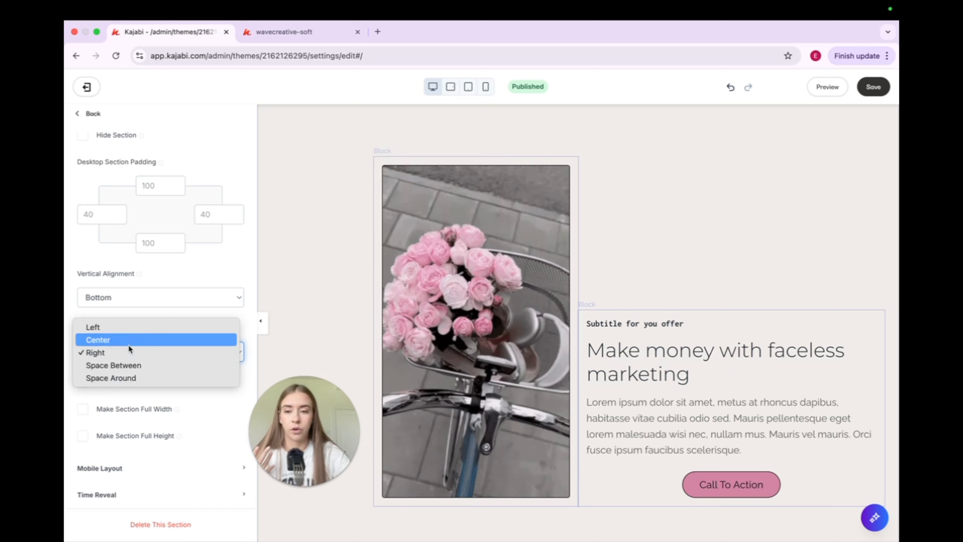
pyautogui.click(127, 341)
# Set the Hero section's horizontal alignment to Space Around in the desktop layout.
pyautogui.click(123, 350)
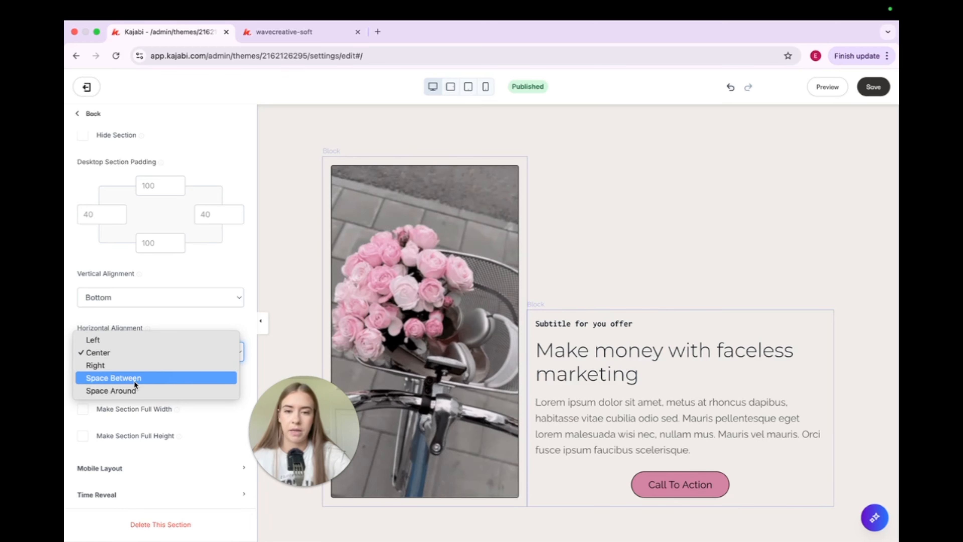
pyautogui.click(127, 389)
pyautogui.scroll(3, 128, 391)
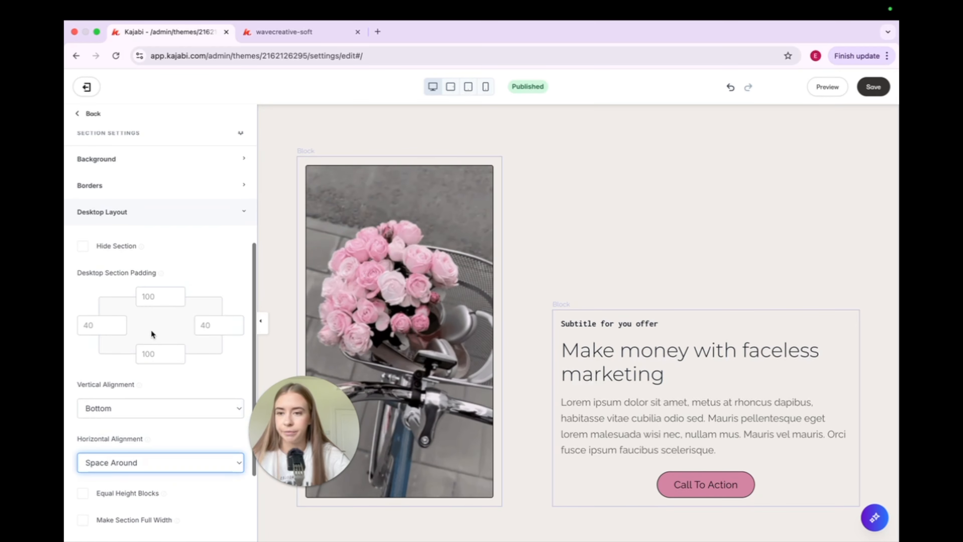
# In the Hero text block's desktop layout, set the text alignment to left.
pyautogui.click(129, 212)
pyautogui.click(114, 228)
pyautogui.scroll(-10, 163, 345)
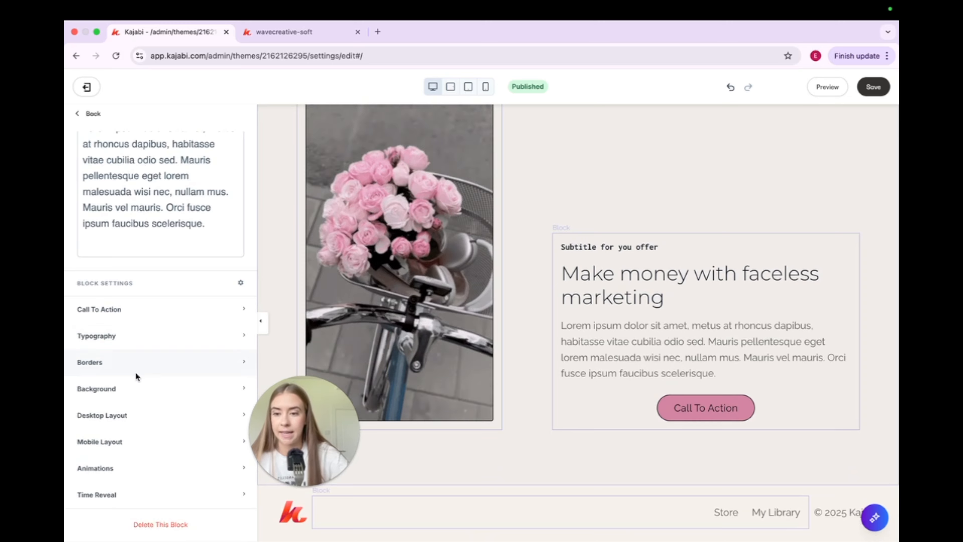
pyautogui.click(160, 417)
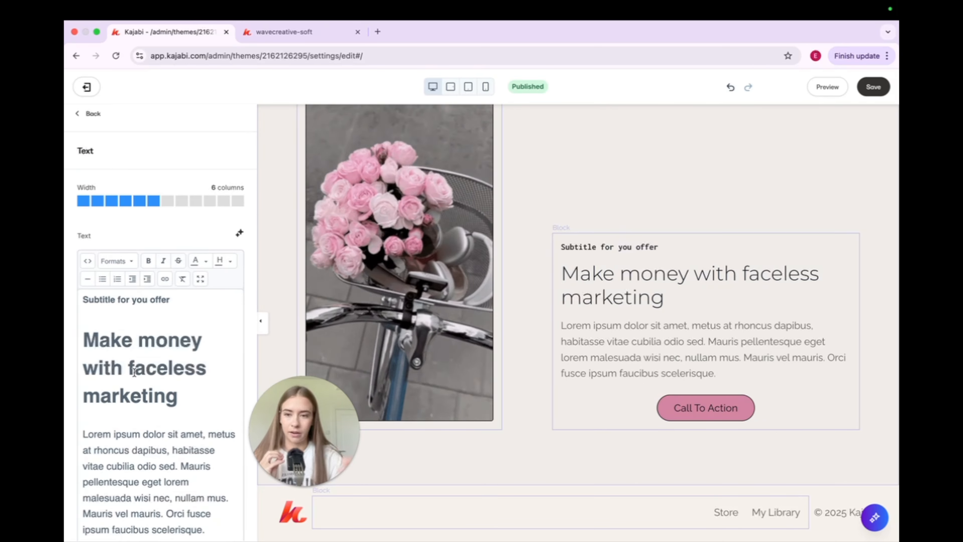
pyautogui.scroll(-10, 129, 342)
pyautogui.scroll(-1, 136, 367)
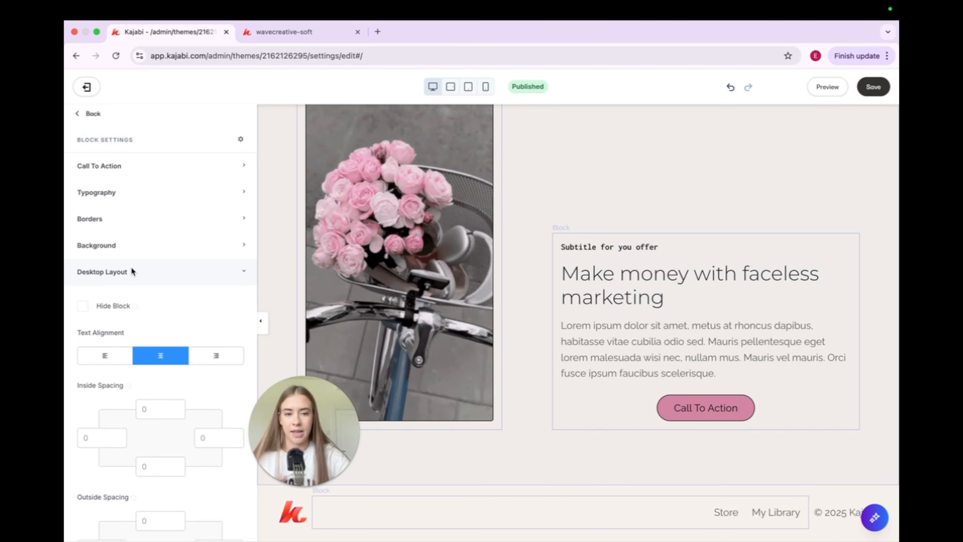
pyautogui.click(97, 358)
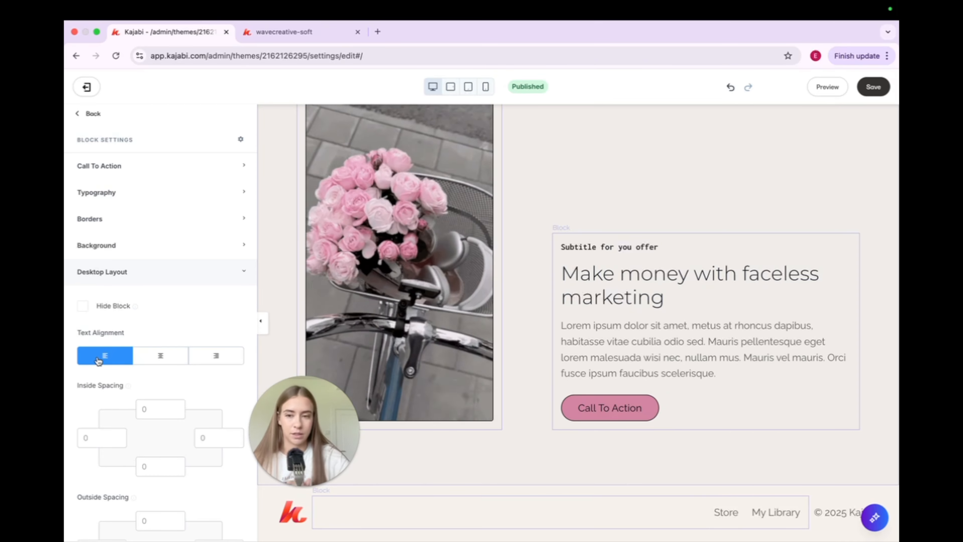
# Set the Hero image block's border radius to 10.
pyautogui.click(331, 204)
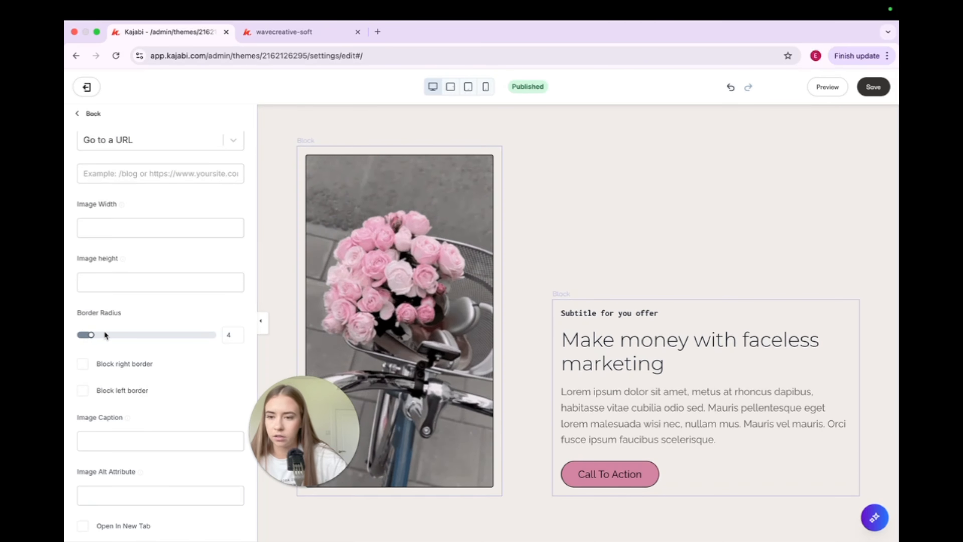
pyautogui.moveTo(91, 335); pyautogui.dragTo(106, 334)
pyautogui.scroll(5, 179, 276)
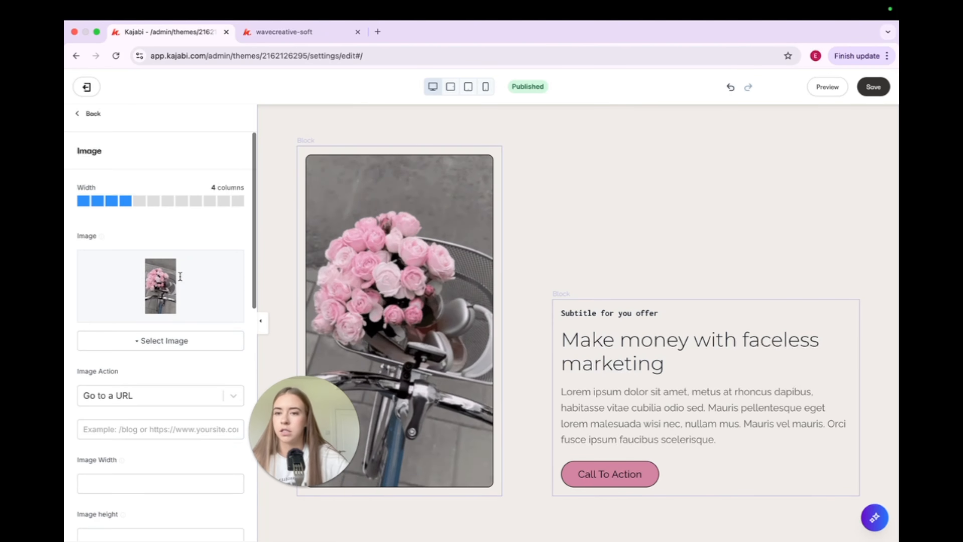
pyautogui.scroll(-10, 180, 279)
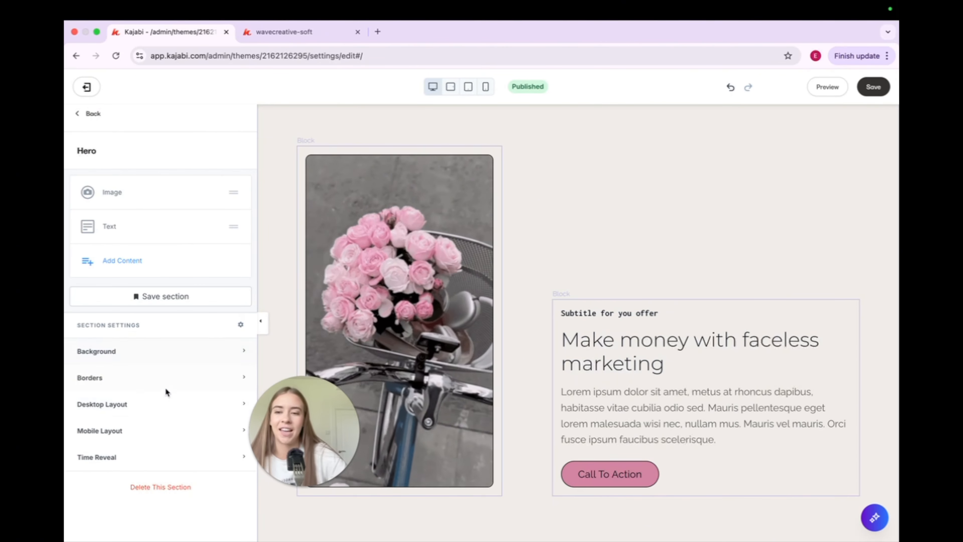
# Give the Hero text block a Fade animation with the direction Down.
pyautogui.click(703, 308)
pyautogui.scroll(-2, 702, 308)
pyautogui.scroll(-4, 172, 344)
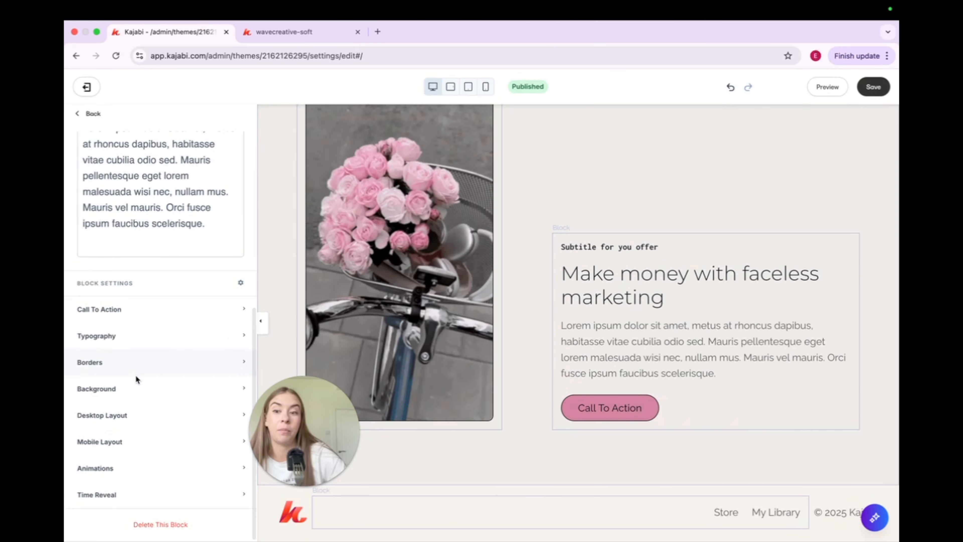
pyautogui.scroll(-5, 115, 468)
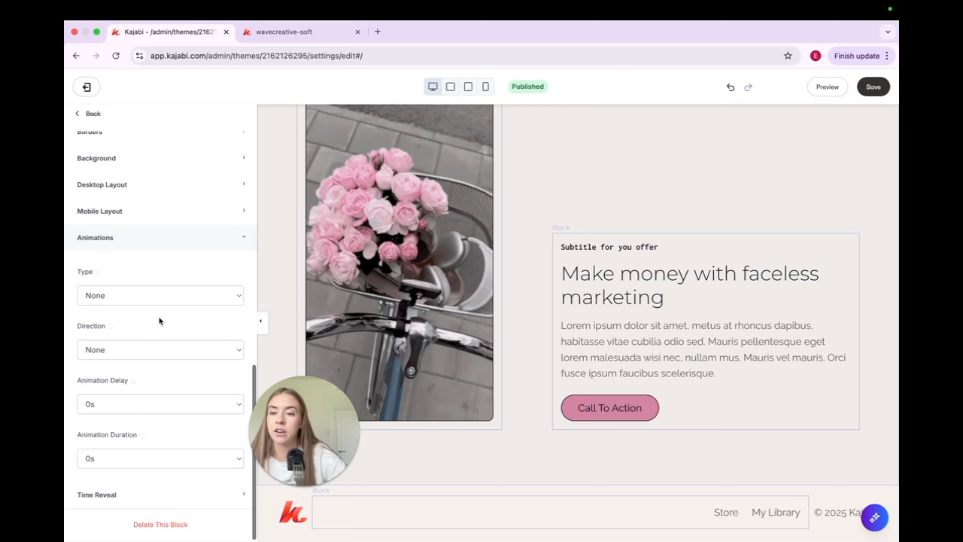
pyautogui.click(156, 294)
pyautogui.click(147, 306)
pyautogui.click(136, 349)
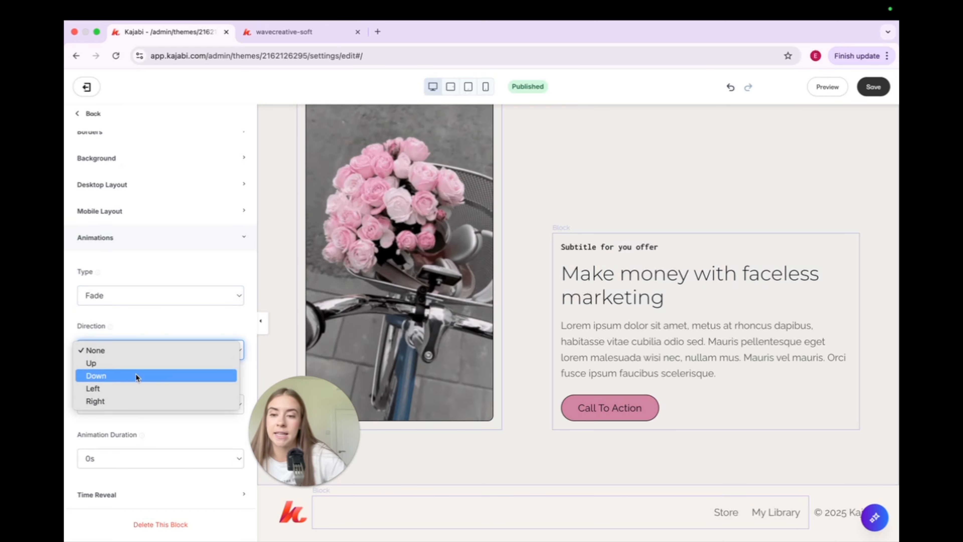
pyautogui.click(128, 374)
# Choose the delay and duration of the text block's animation.
pyautogui.click(104, 404)
pyautogui.click(108, 417)
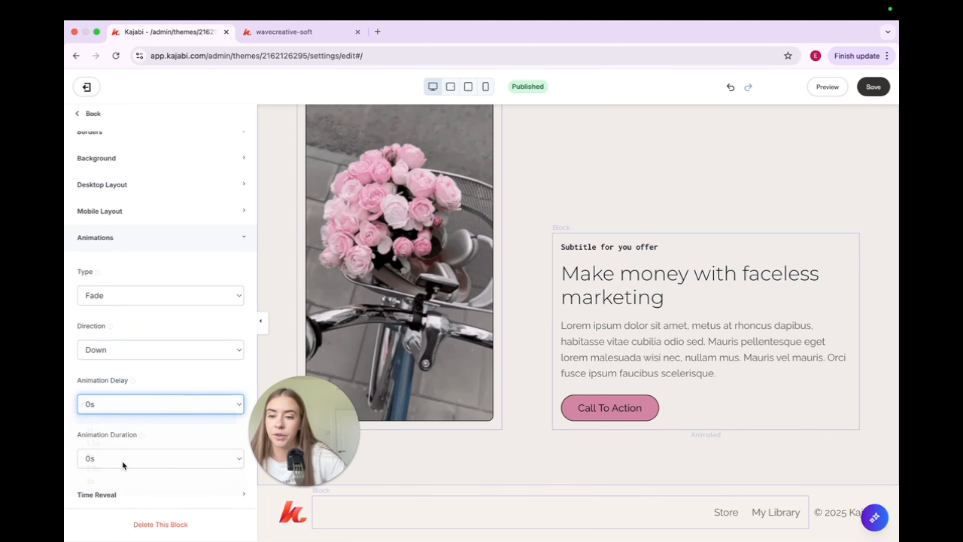
pyautogui.click(109, 461)
pyautogui.click(110, 486)
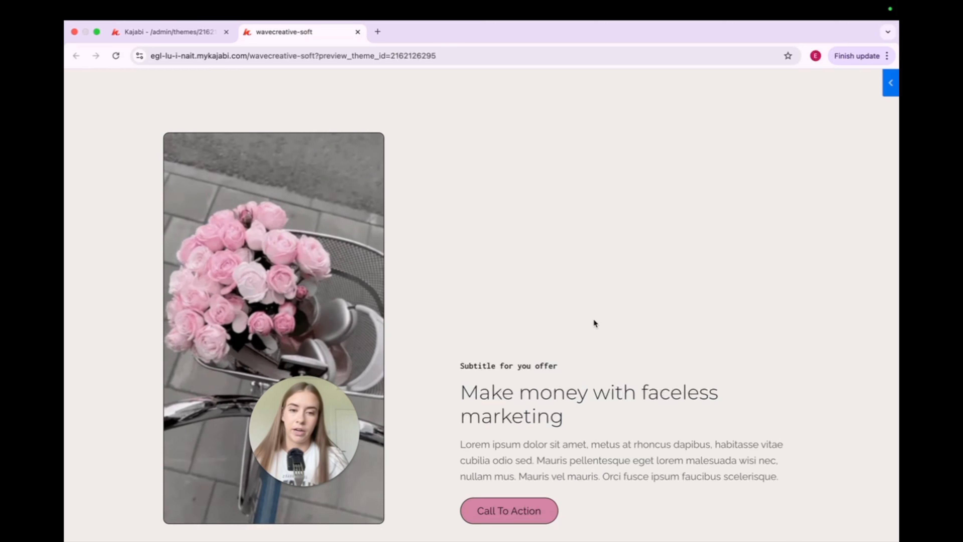
# Return from the preview to the theme editor and enable the right border on the Hero image block.
pyautogui.click(157, 29)
pyautogui.scroll(-6, 109, 271)
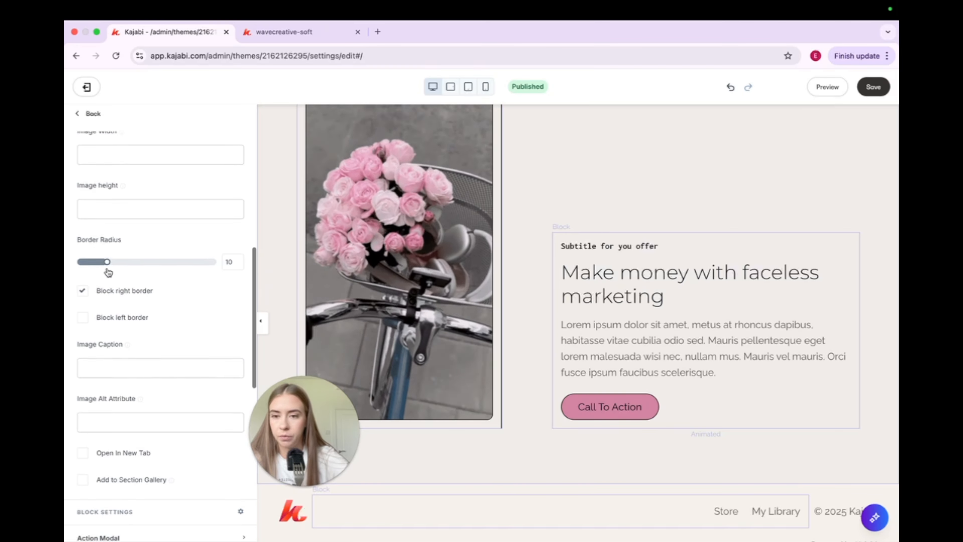
pyautogui.scroll(-1, 113, 353)
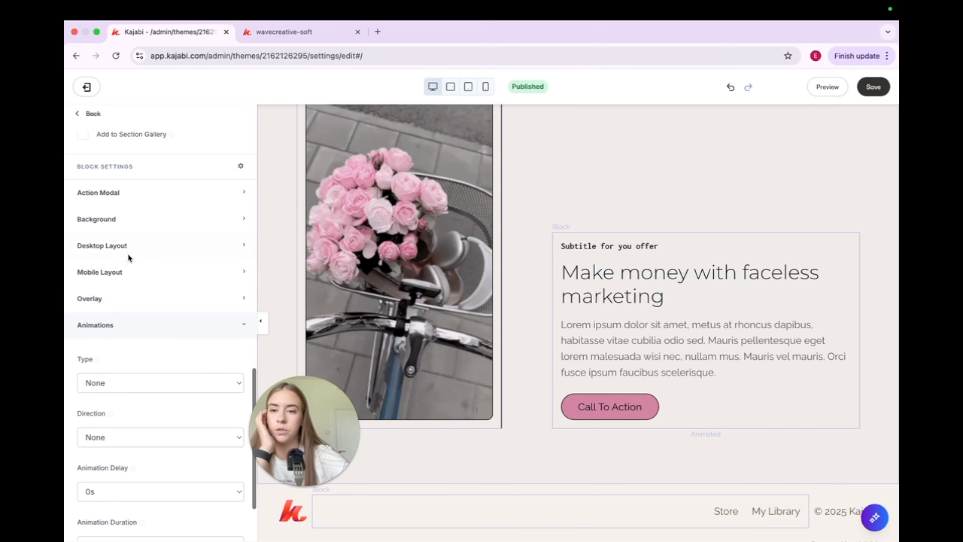
pyautogui.scroll(2, 524, 161)
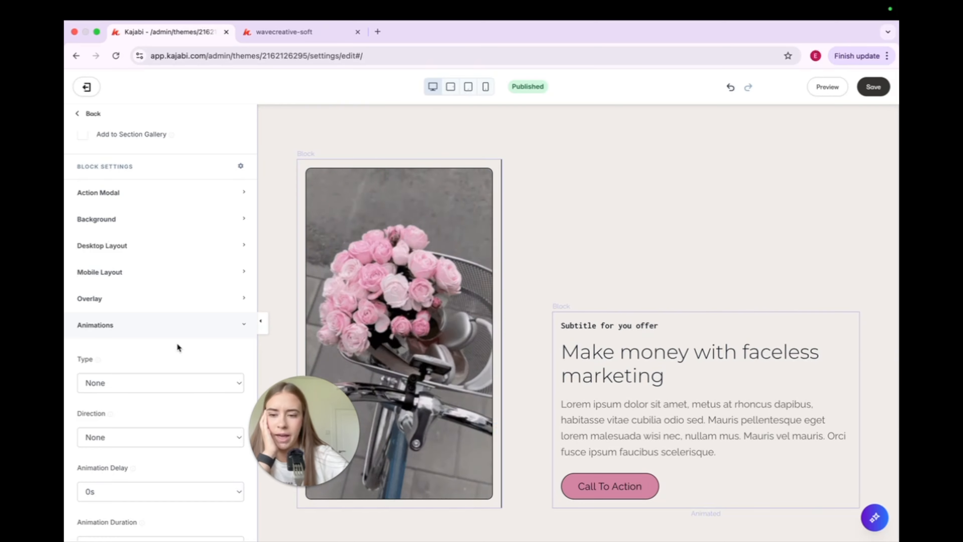
# Examine the image block's desktop alignment and spacing options and go back to the Hero section's settings.
pyautogui.scroll(-2, 118, 366)
pyautogui.click(169, 242)
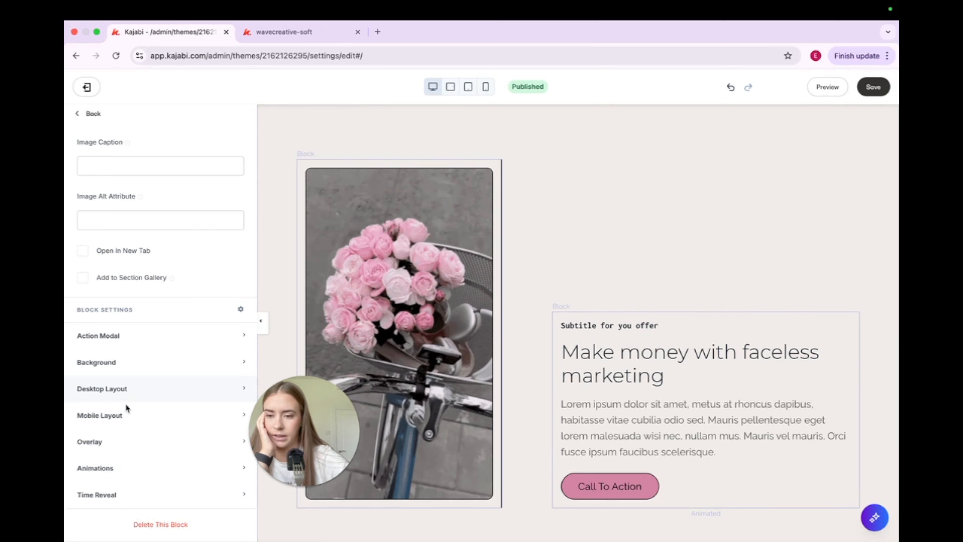
pyautogui.click(121, 391)
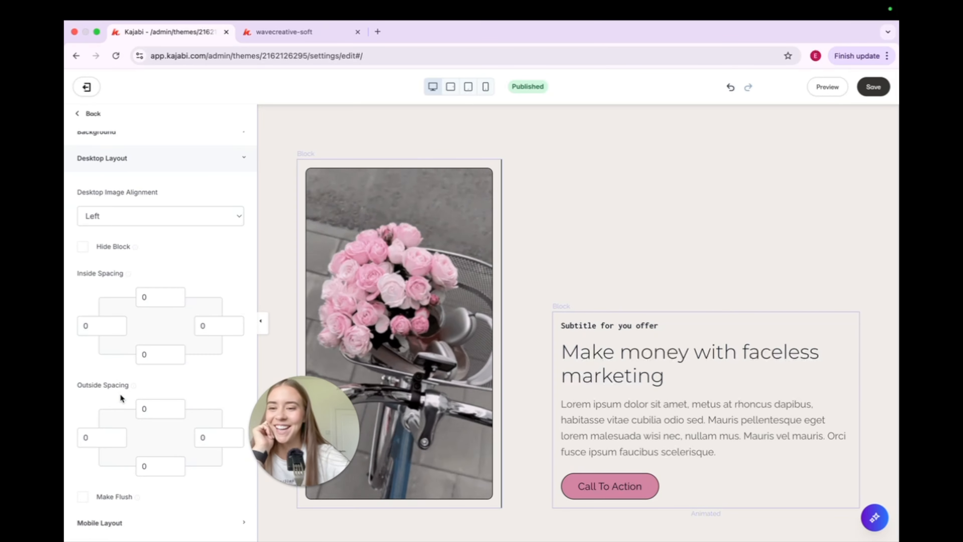
pyautogui.scroll(-4, 123, 389)
pyautogui.scroll(15, 124, 389)
pyautogui.click(87, 114)
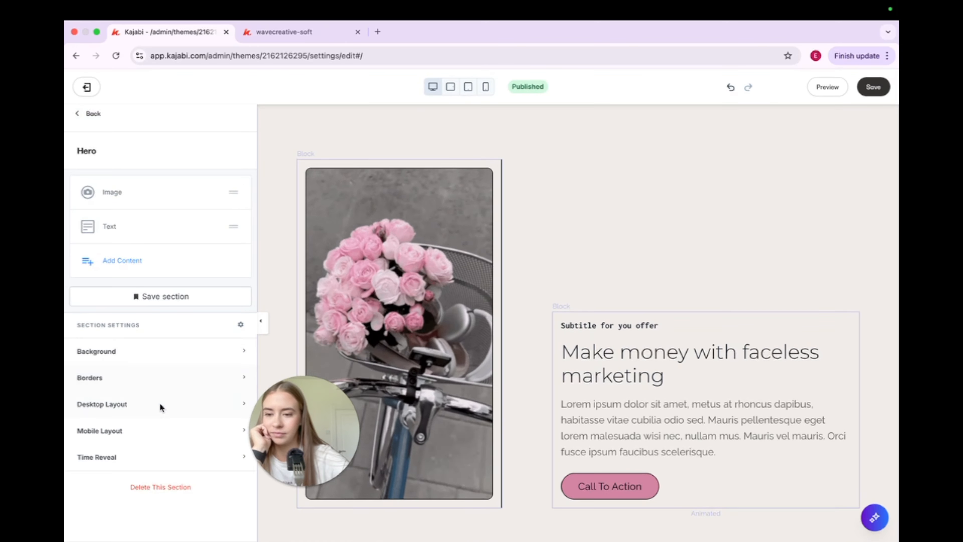
# Set the Hero section's top and bottom desktop padding to 0.
pyautogui.click(157, 405)
pyautogui.scroll(-5, 160, 343)
pyautogui.click(155, 356)
pyautogui.write('0')
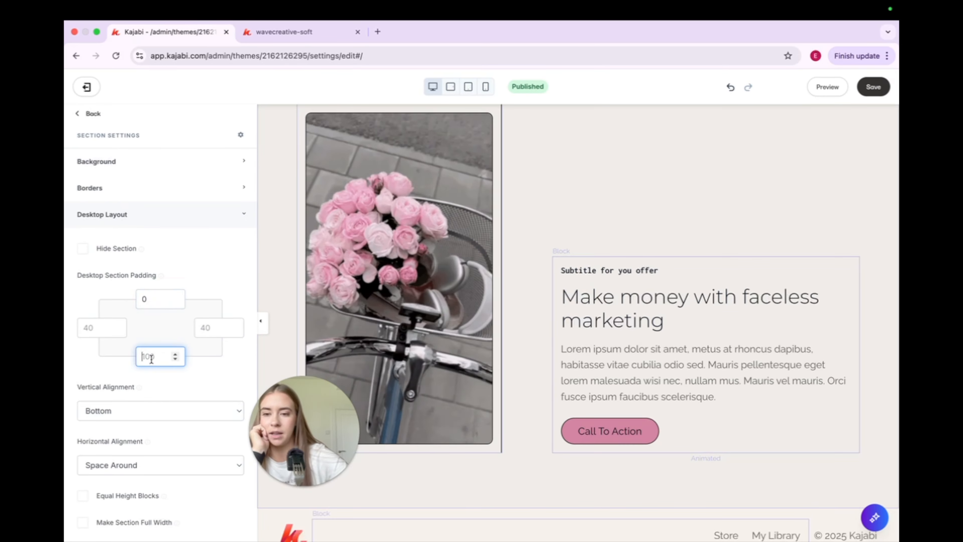
pyautogui.press('BackSpace')
pyautogui.write('0')
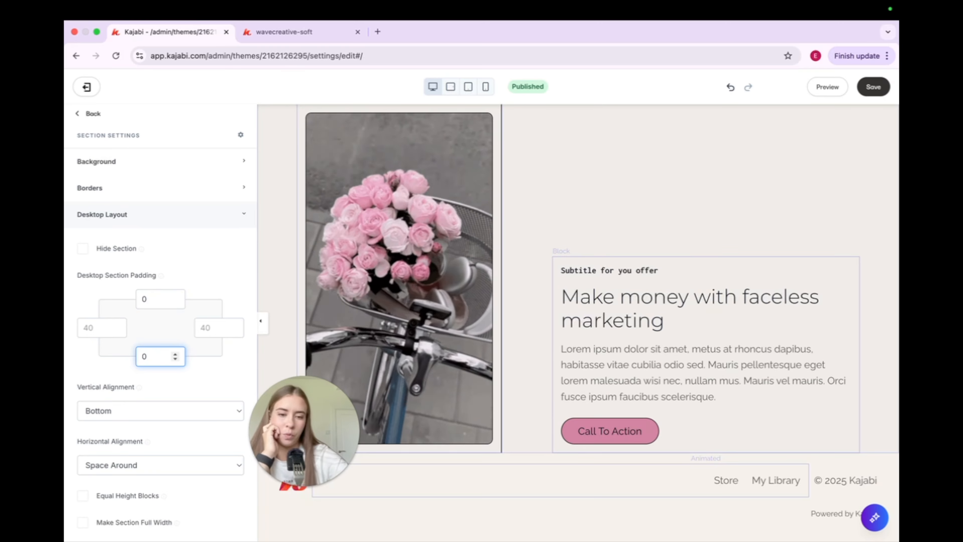
# Enable the Hero section's bottom border and save the page.
pyautogui.scroll(5, 186, 304)
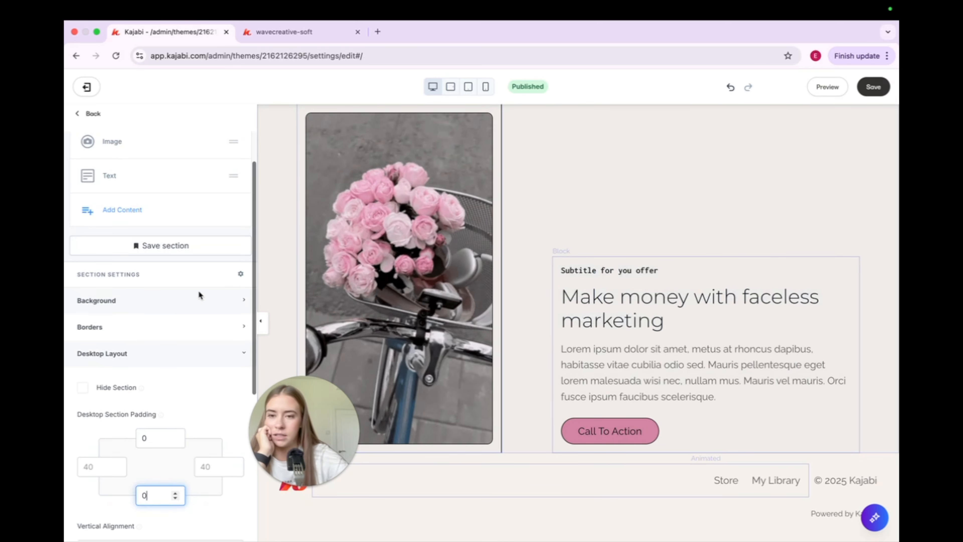
pyautogui.click(208, 357)
pyautogui.click(190, 378)
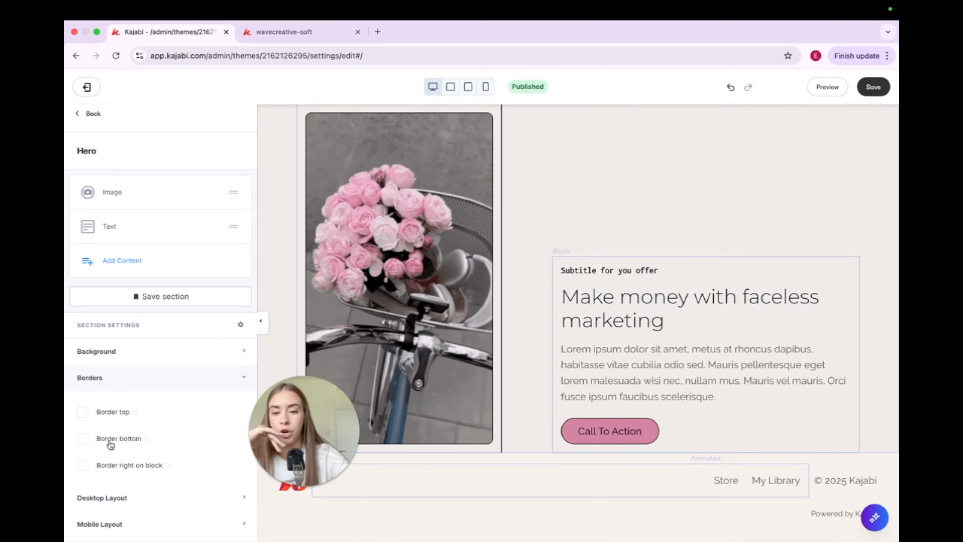
pyautogui.click(110, 441)
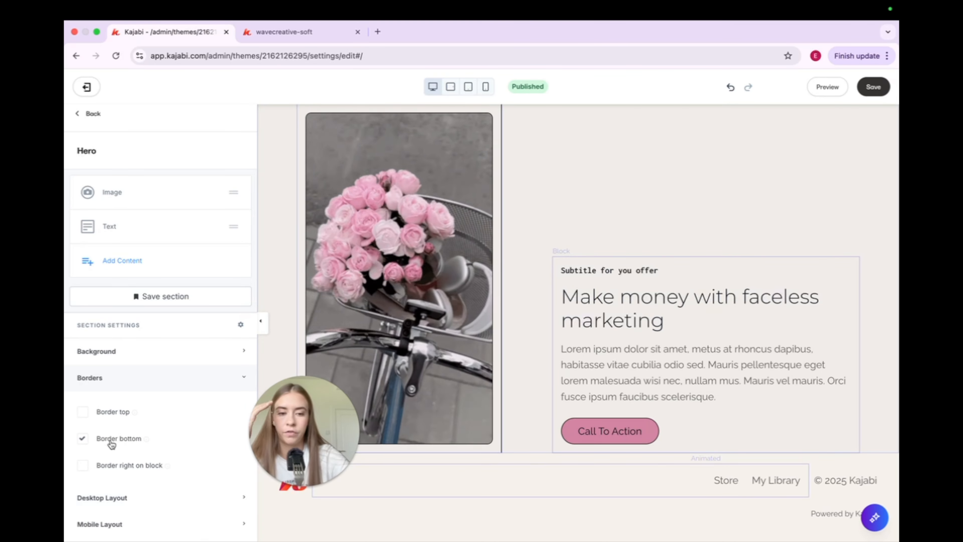
pyautogui.click(872, 87)
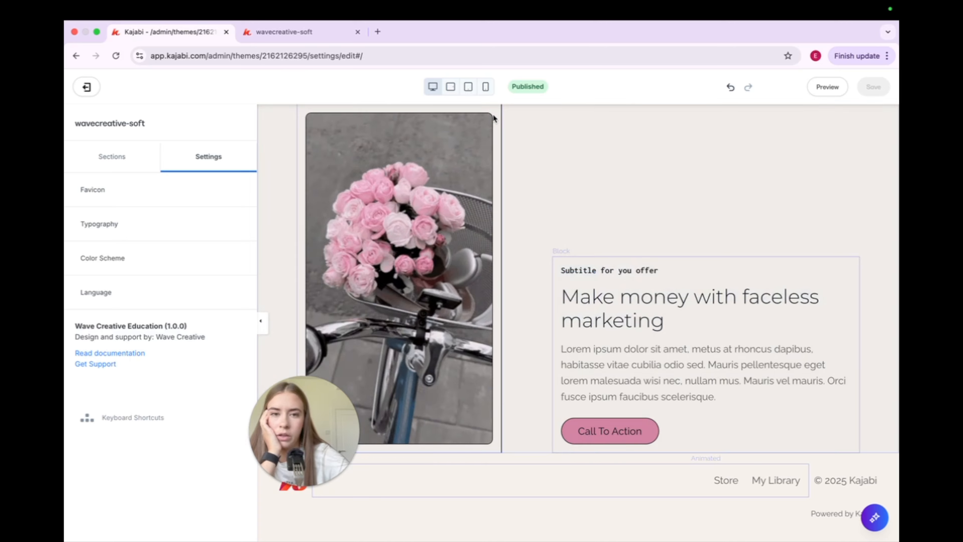
# Try a width of 250 for the Hero image and set the image width to 350.
pyautogui.click(478, 121)
pyautogui.scroll(-2, 150, 332)
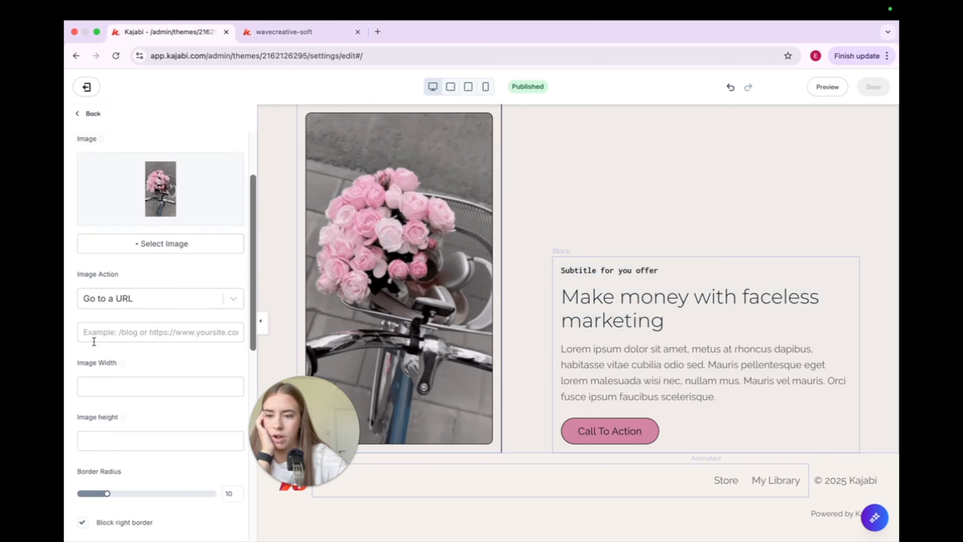
pyautogui.scroll(-2, 84, 329)
pyautogui.click(85, 326)
pyautogui.write('250')
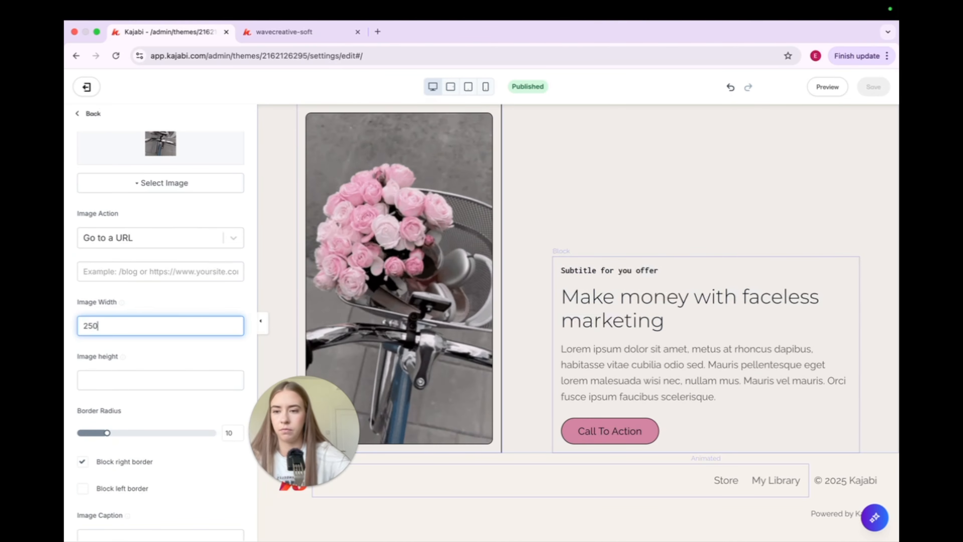
pyautogui.press('BackSpace')
pyautogui.press('BackSpace')
pyautogui.press('BackSpace')
pyautogui.write('350')
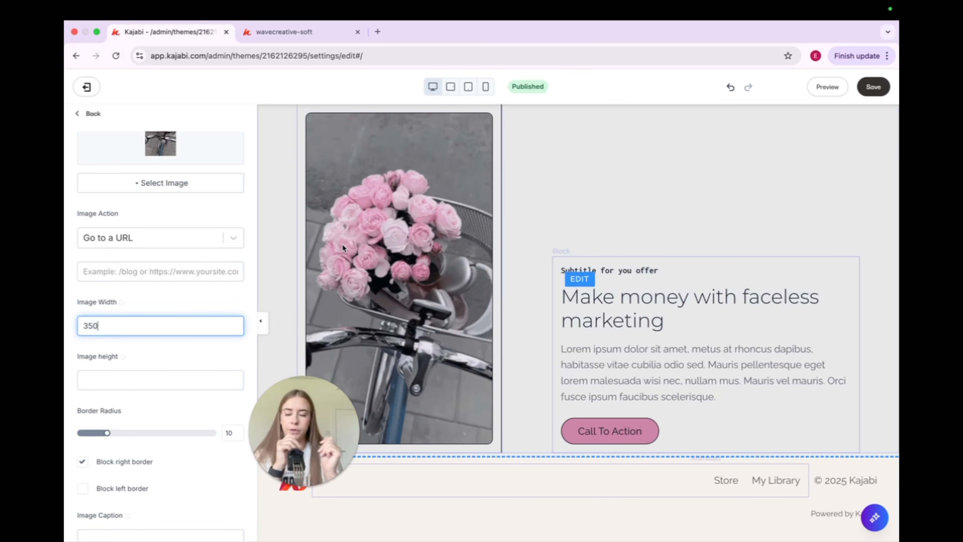
pyautogui.scroll(-6, 125, 417)
pyautogui.scroll(-4, 128, 399)
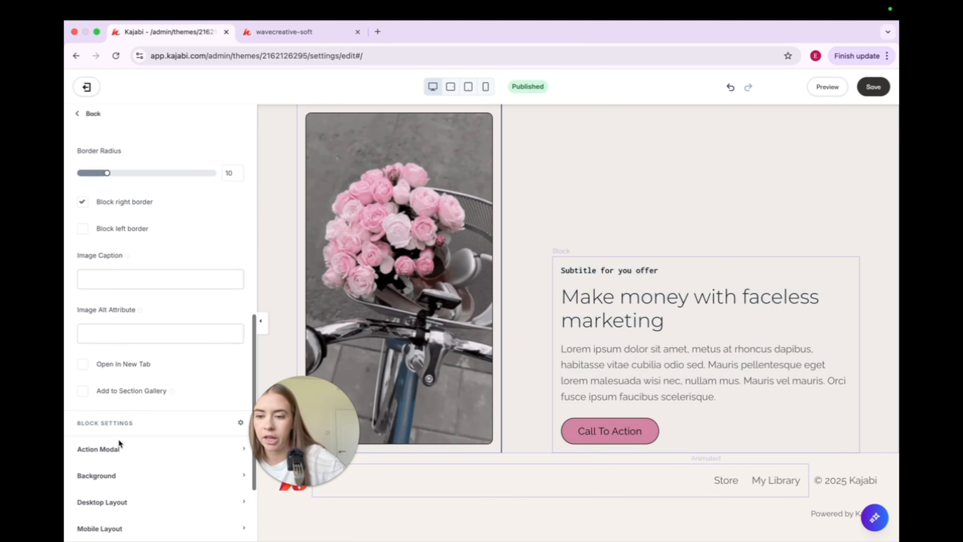
# Set the Hero image block's left and right inside spacing to 40 in its desktop layout.
pyautogui.click(131, 394)
pyautogui.scroll(-5, 130, 386)
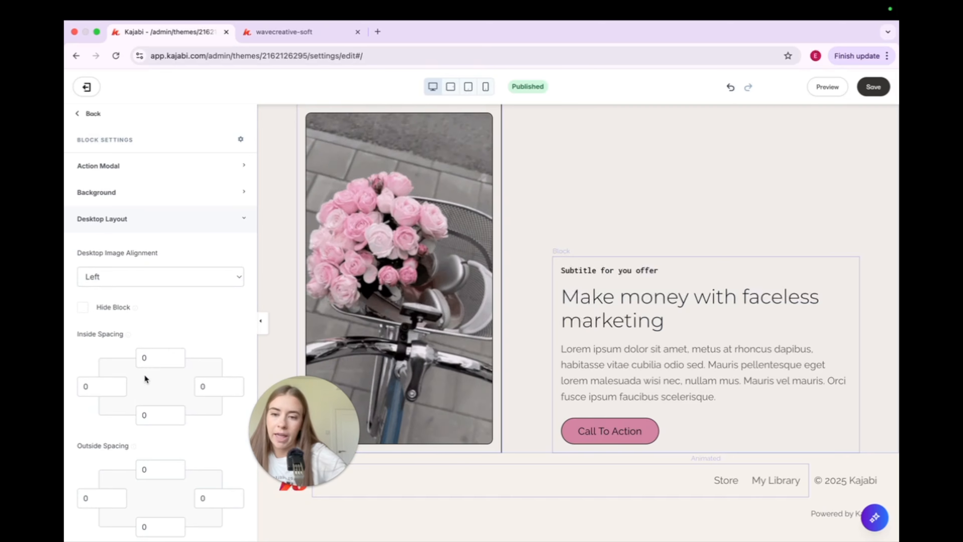
pyautogui.click(91, 387)
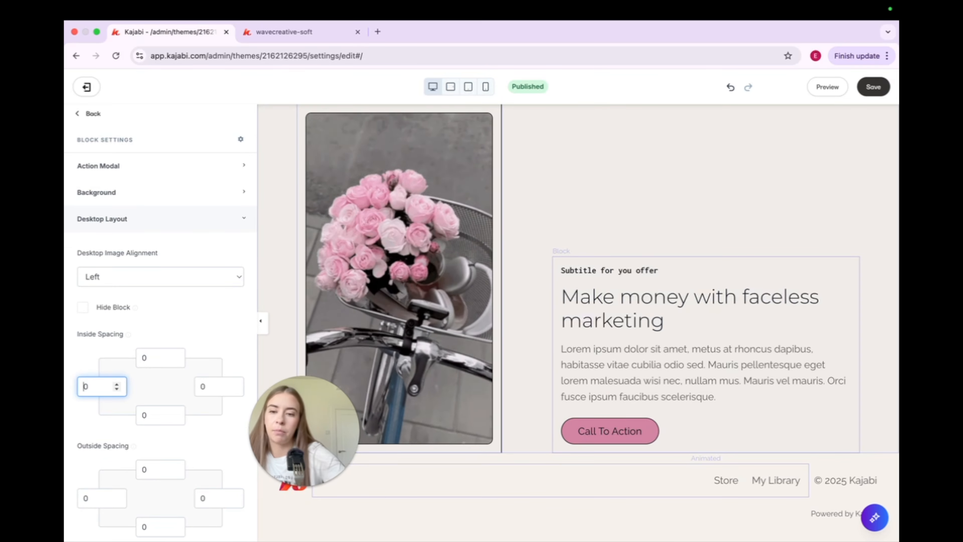
pyautogui.write('4')
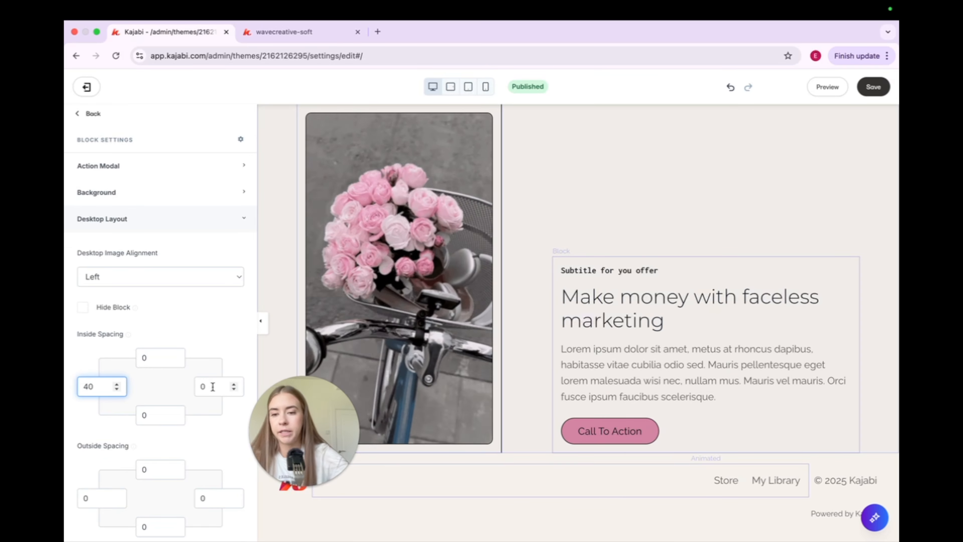
pyautogui.click(212, 386)
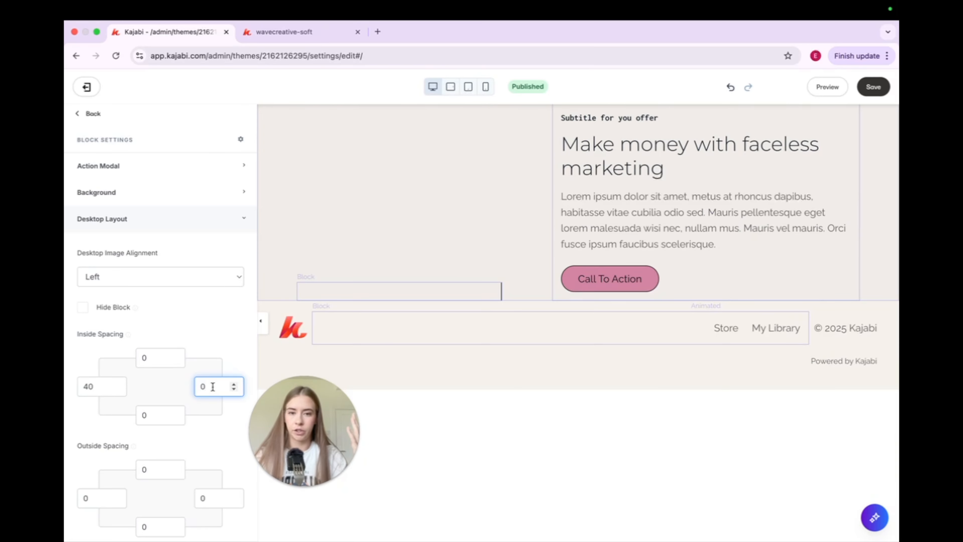
pyautogui.write('4')
# Set the Hero image block's top and bottom inside spacing to 40.
pyautogui.click(137, 307)
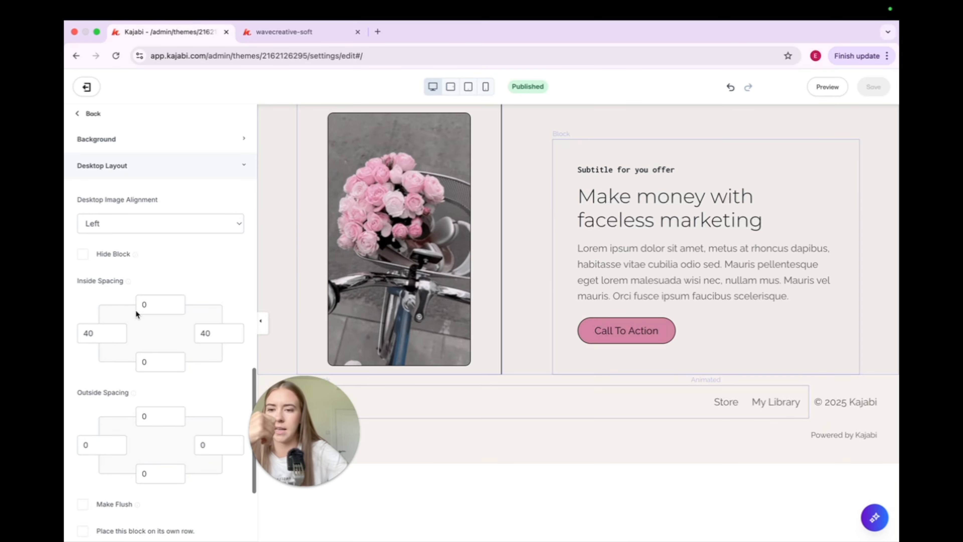
pyautogui.write('400')
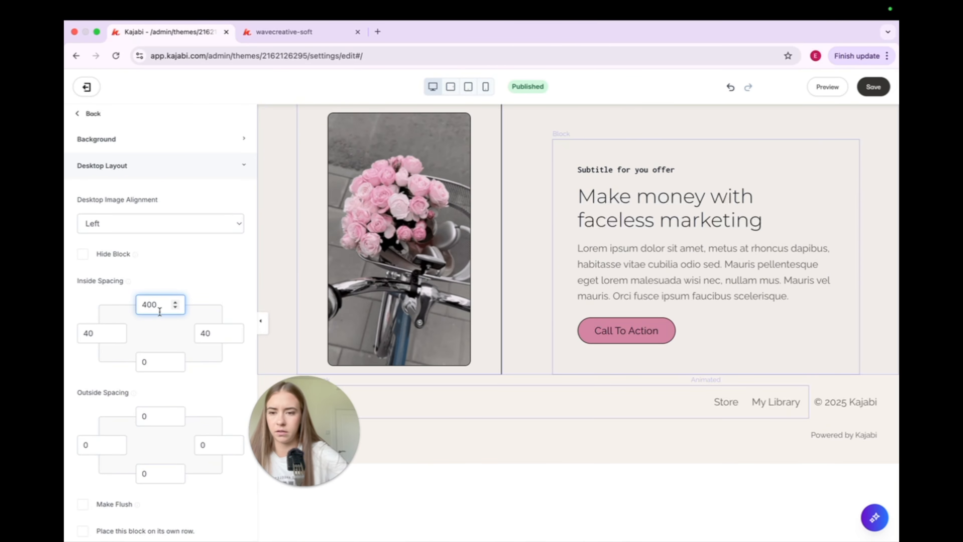
pyautogui.press('Delete')
pyautogui.click(151, 358)
pyautogui.click(147, 361)
pyautogui.write('4')
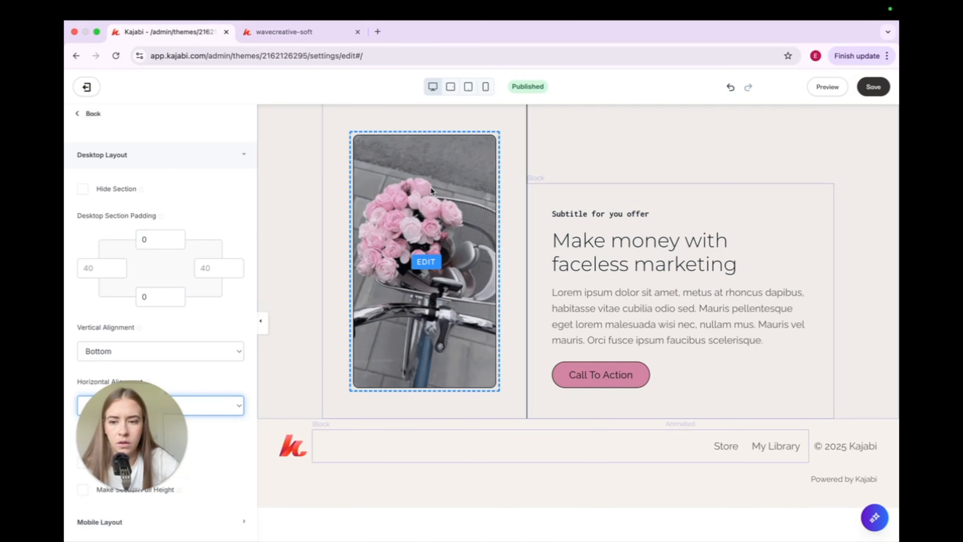
# Save the Hero section with its horizontal alignment set to Center and check the page in the preview.
pyautogui.scroll(-2, 209, 330)
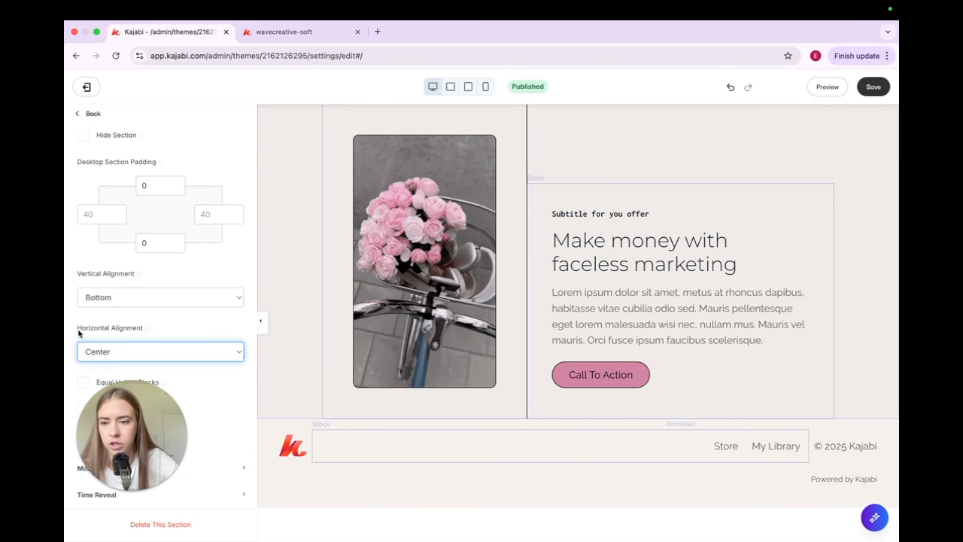
pyautogui.moveTo(78, 329); pyautogui.dragTo(168, 332)
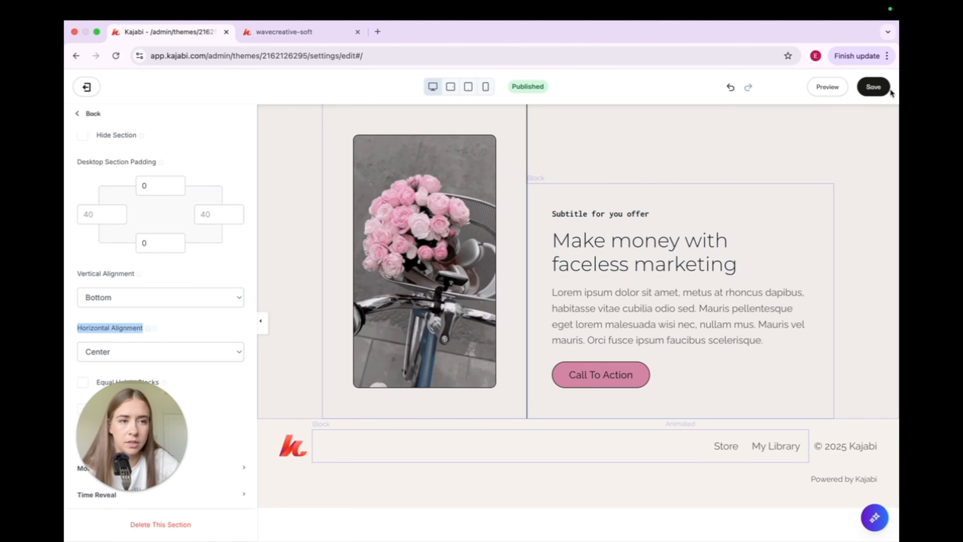
pyautogui.click(872, 88)
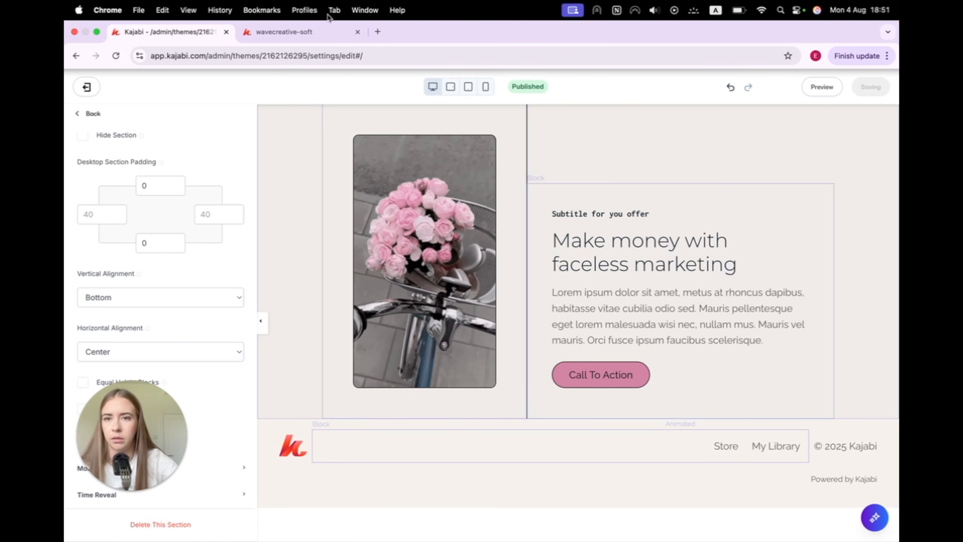
pyautogui.click(284, 32)
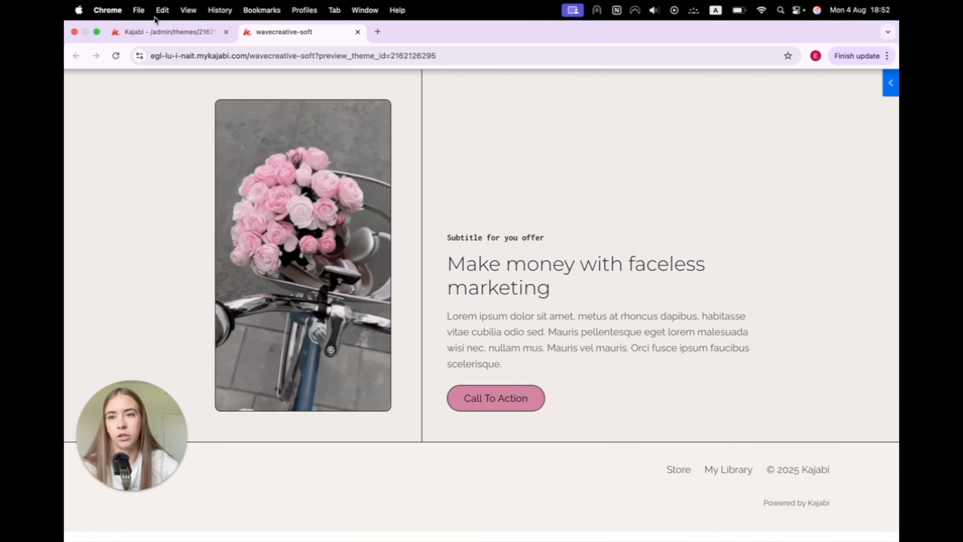
pyautogui.click(163, 32)
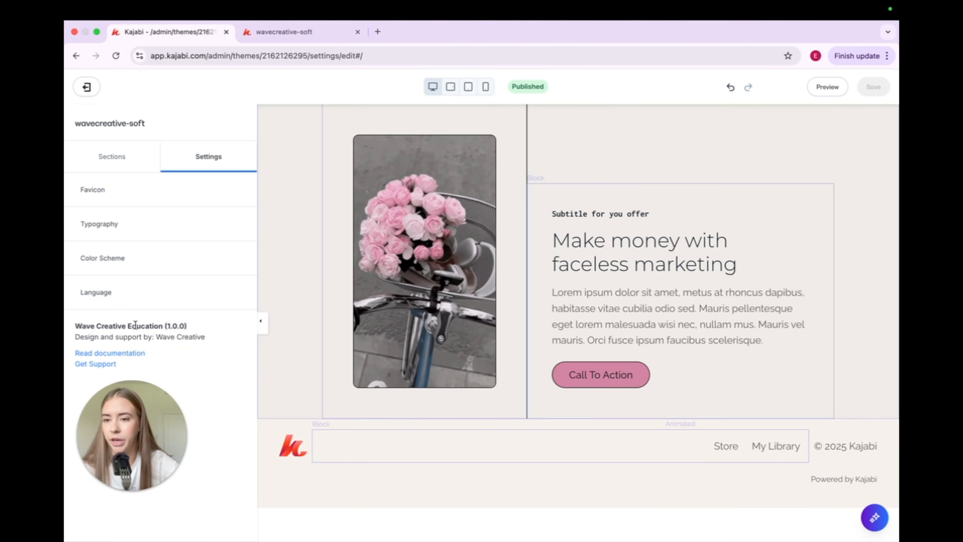
# Add a Marquee section to the page below the Hero section.
pyautogui.click(125, 155)
pyautogui.click(131, 264)
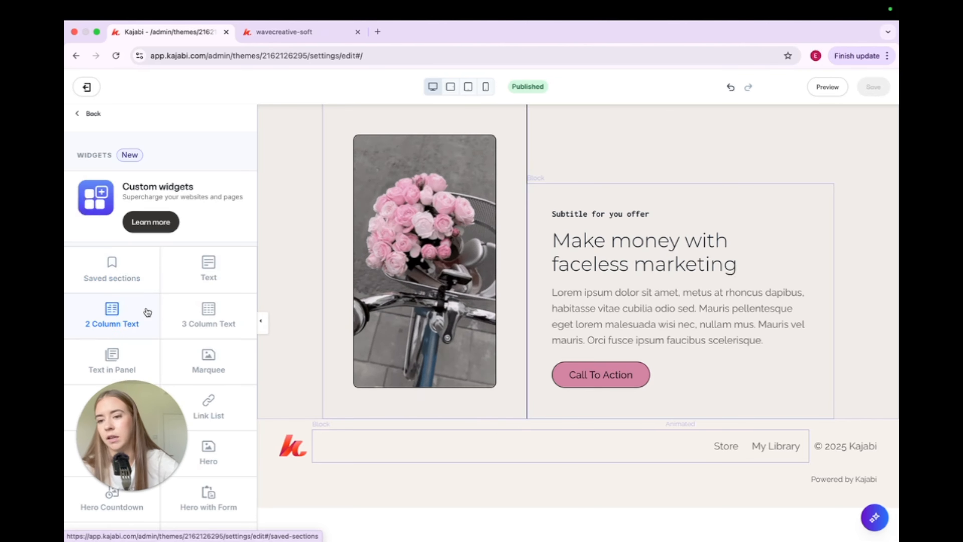
pyautogui.scroll(-10, 151, 319)
pyautogui.scroll(10, 171, 327)
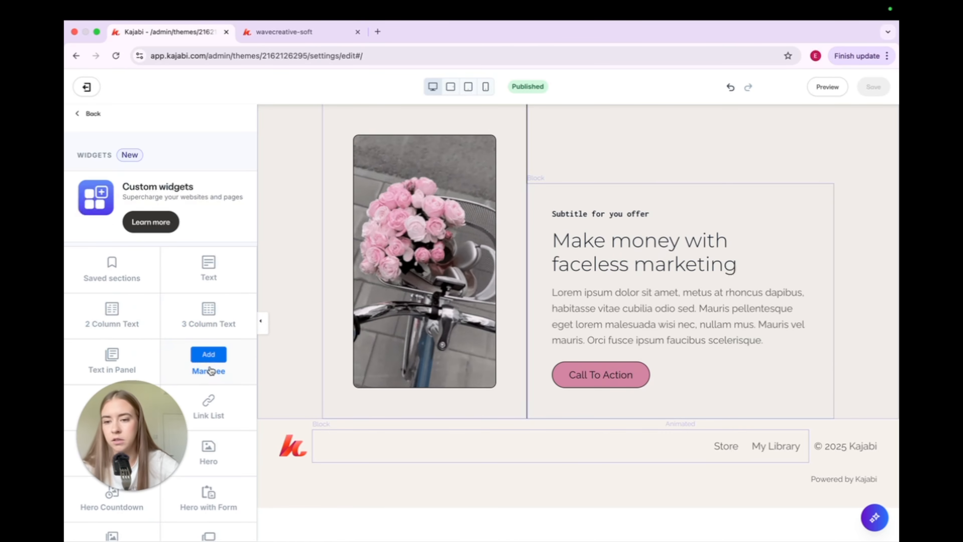
pyautogui.click(208, 354)
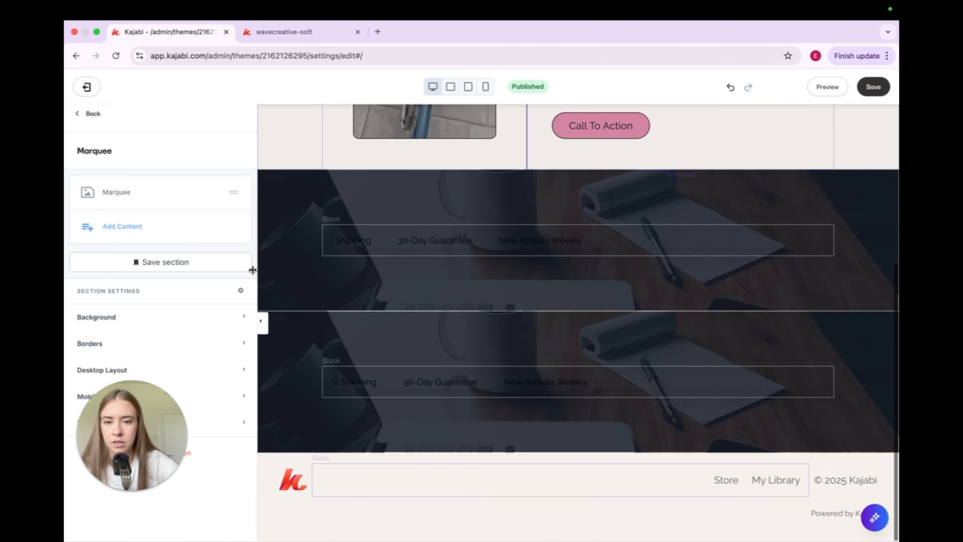
# Remove the default Marquee block from the new section and review the section's desktop padding and alignment options.
pyautogui.click(169, 335)
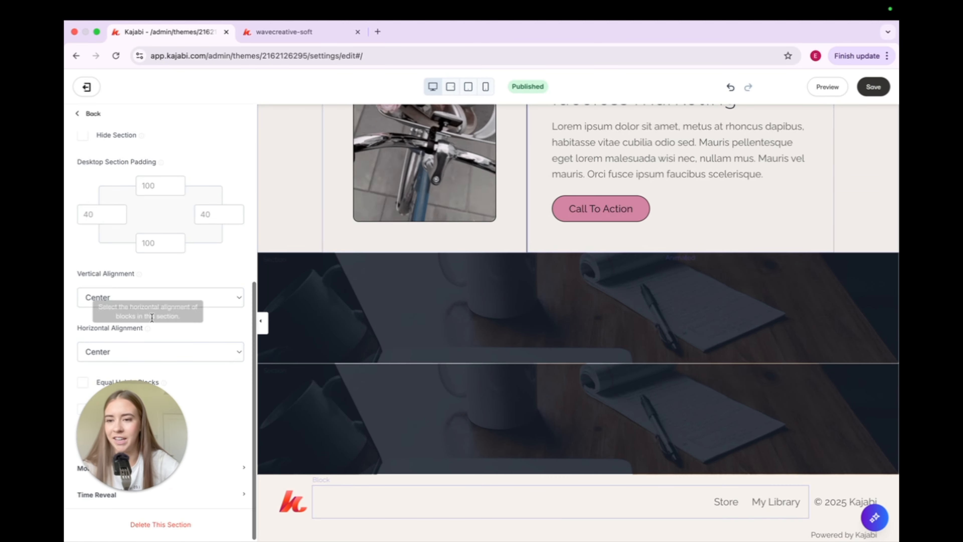
pyautogui.scroll(5, 197, 228)
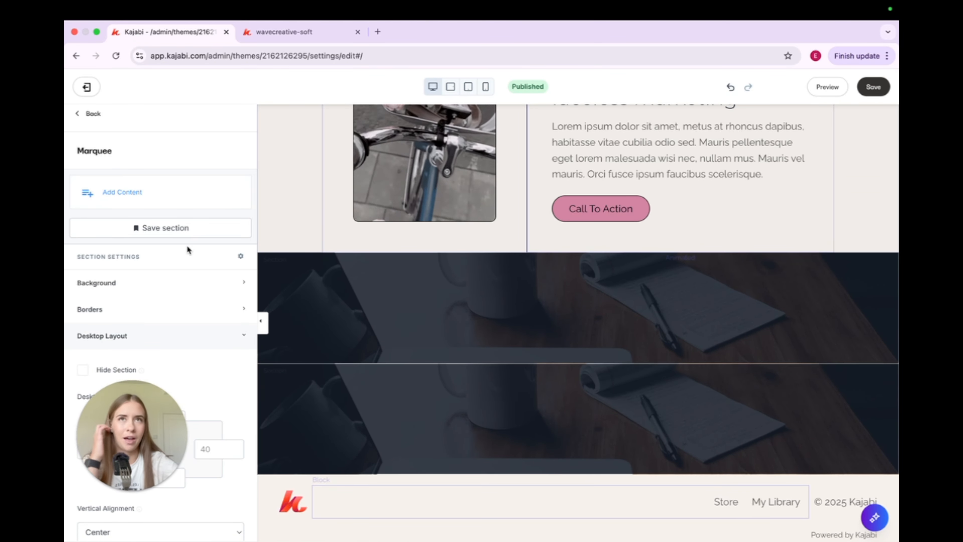
pyautogui.scroll(-1, 179, 325)
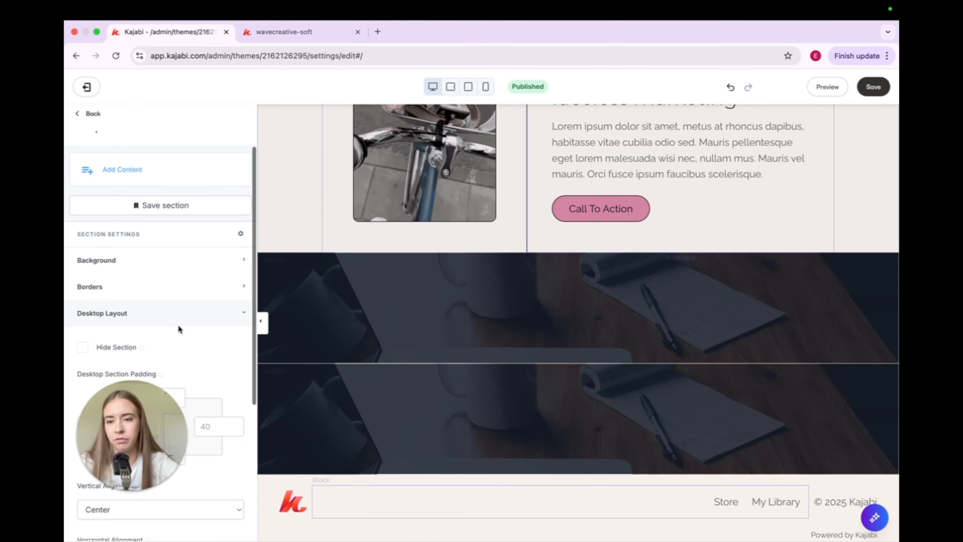
pyautogui.click(206, 308)
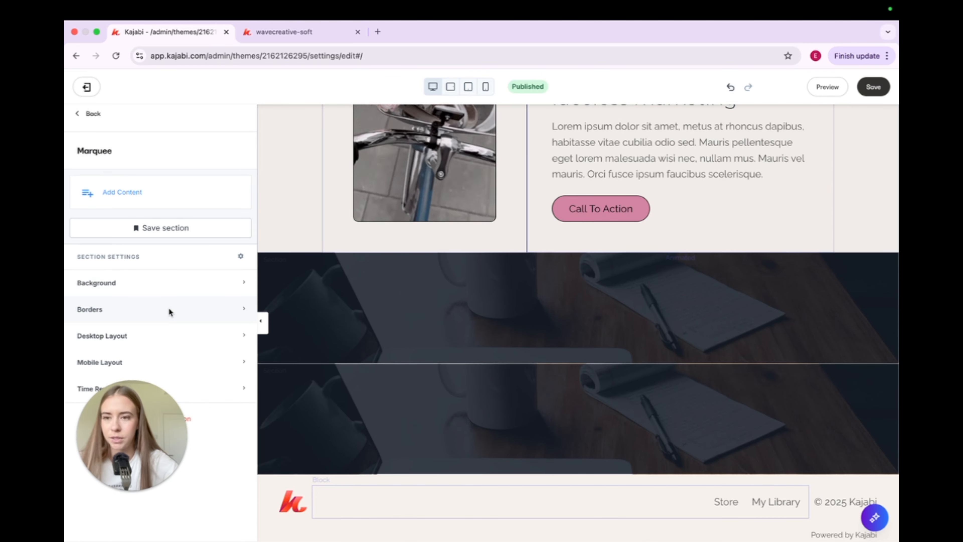
# Set the Marquee section's background media type to None and change its dark background color to the Hero's light beige.
pyautogui.click(164, 282)
pyautogui.scroll(-5, 162, 304)
pyautogui.scroll(3, 161, 303)
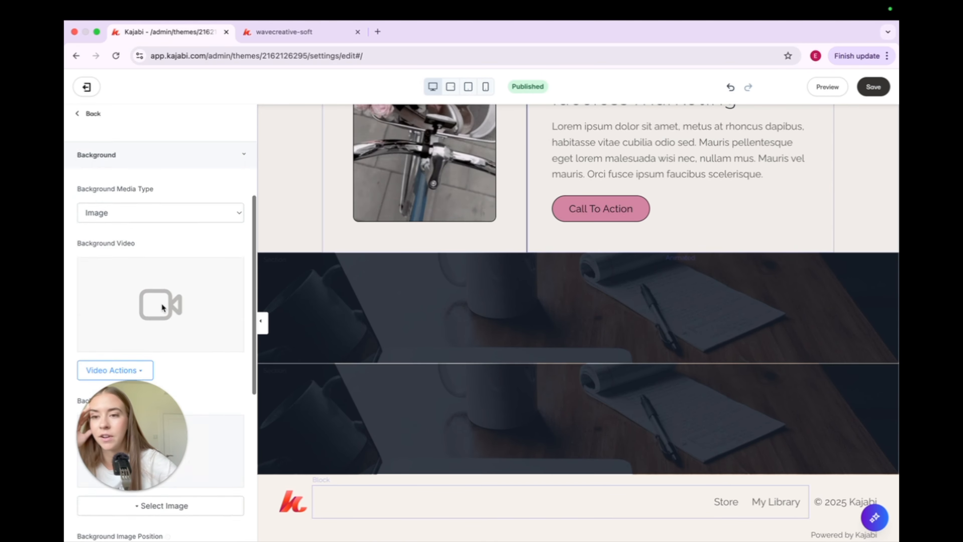
pyautogui.scroll(-7, 162, 300)
pyautogui.scroll(6, 163, 302)
pyautogui.click(152, 260)
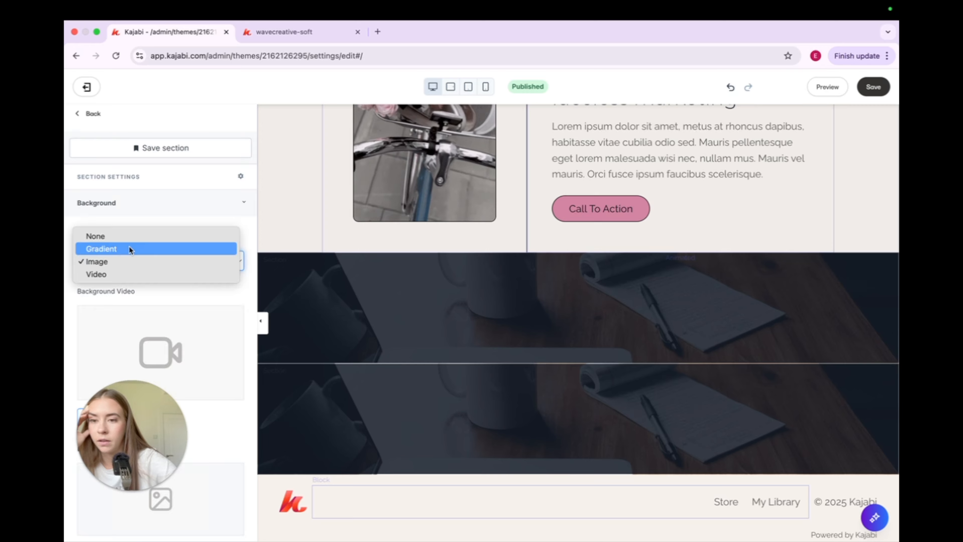
pyautogui.click(128, 236)
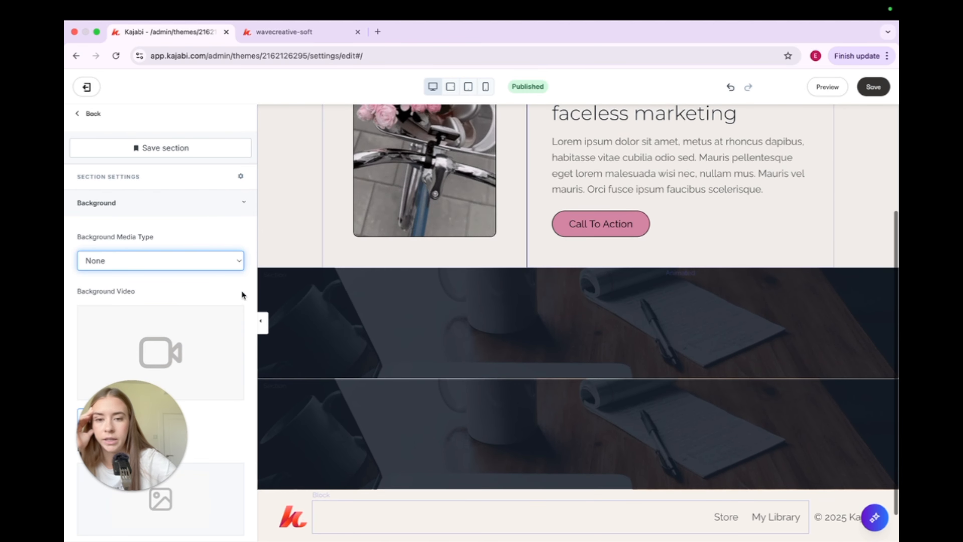
pyautogui.scroll(-8, 170, 349)
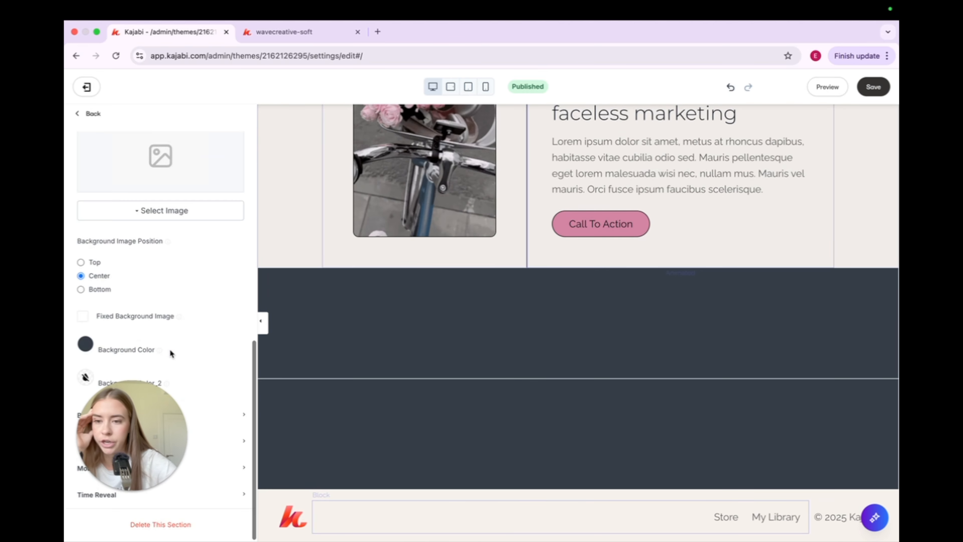
pyautogui.click(85, 343)
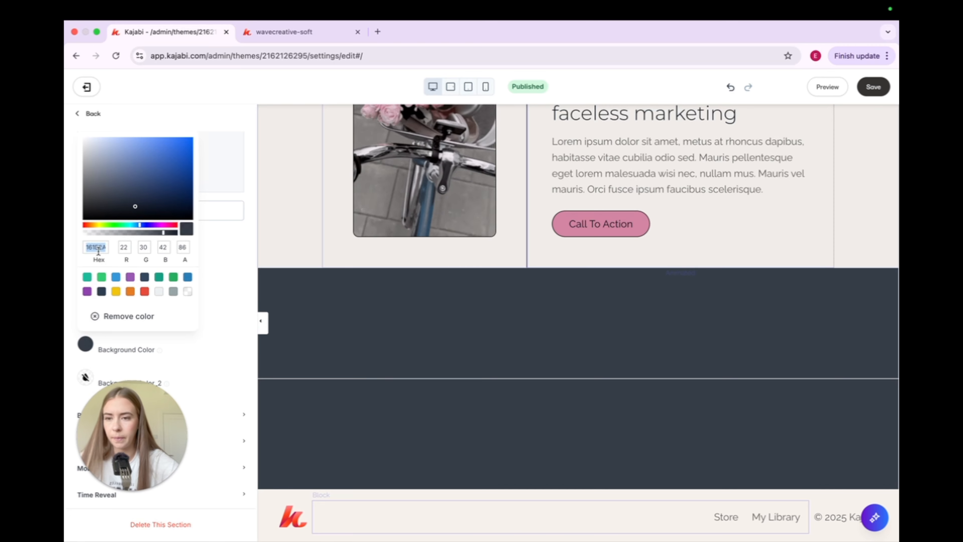
# Add a Marquee block to the empty section and open its marquee content settings.
pyautogui.scroll(-7, 200, 359)
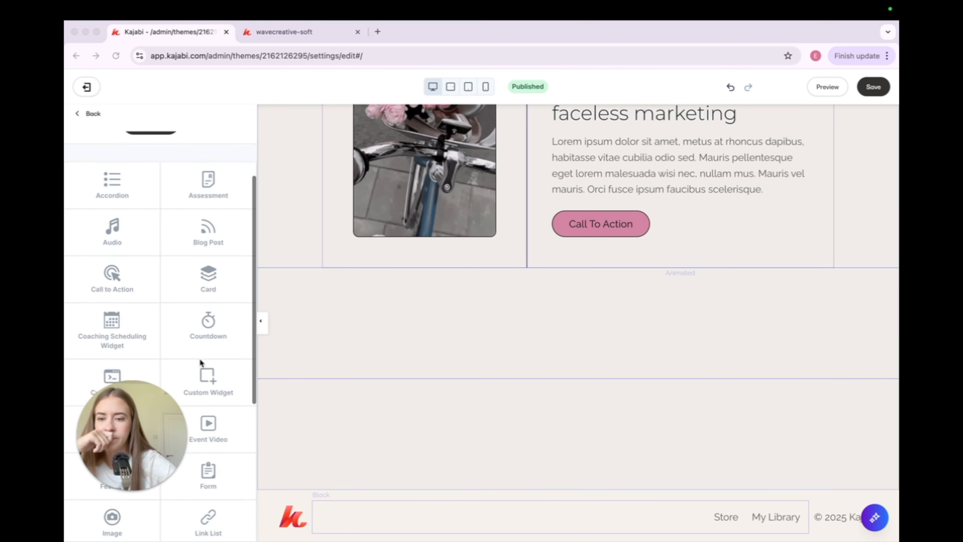
pyautogui.scroll(8, 198, 343)
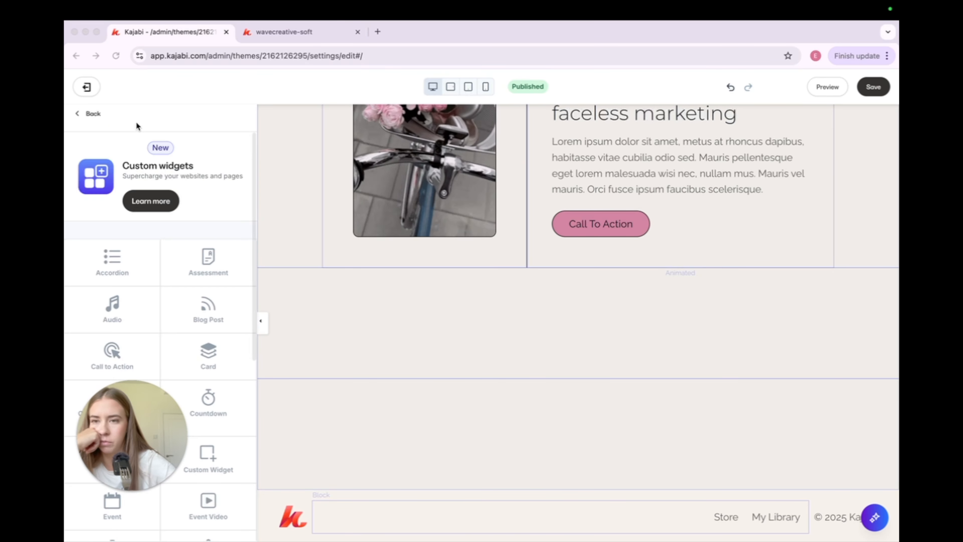
pyautogui.scroll(-5, 147, 264)
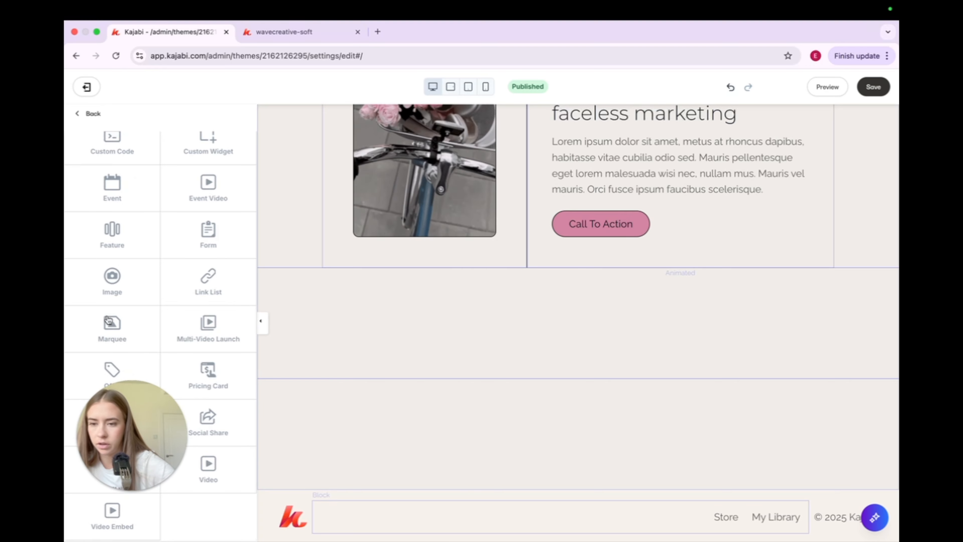
pyautogui.click(112, 330)
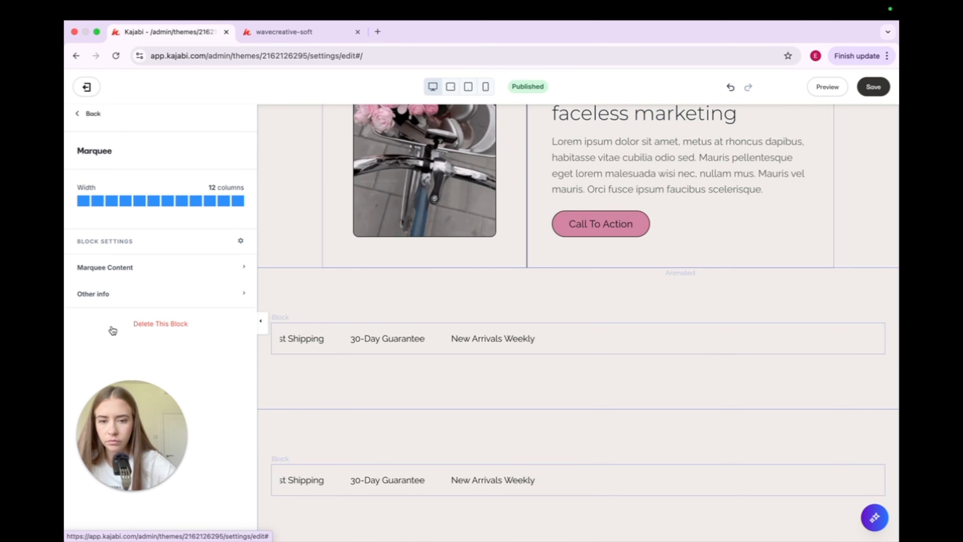
pyautogui.click(178, 264)
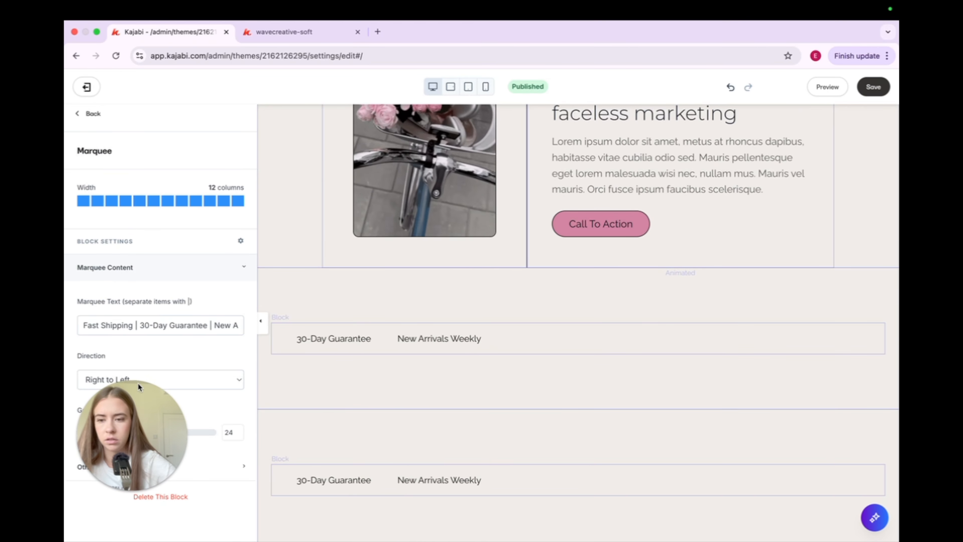
pyautogui.moveTo(139, 387); pyautogui.dragTo(172, 209)
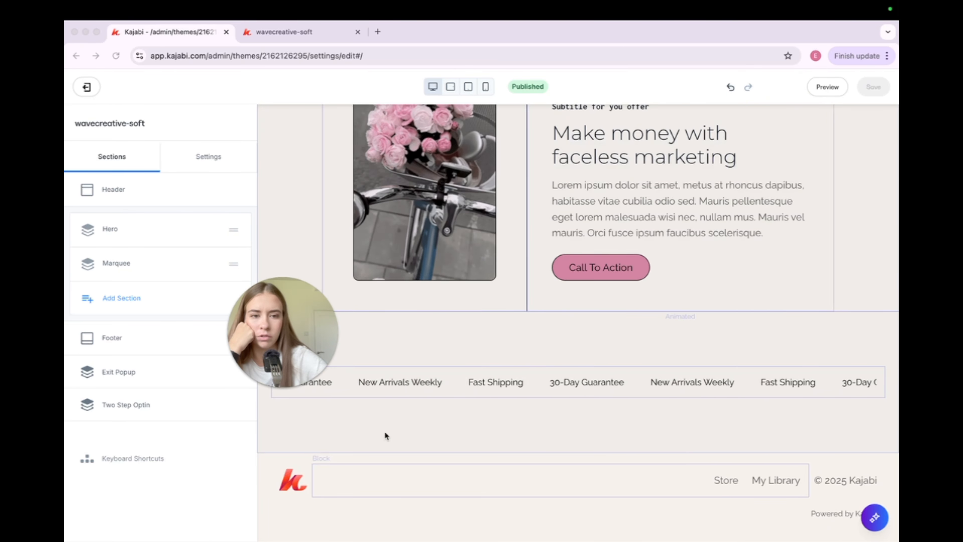
# Set the Marquee section's top and bottom desktop padding to 0.
pyautogui.click(439, 329)
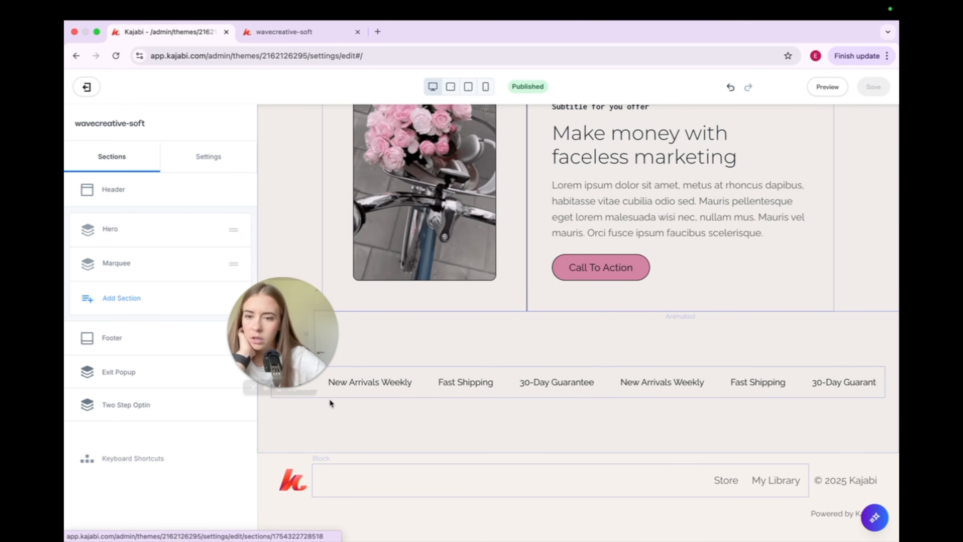
pyautogui.click(114, 263)
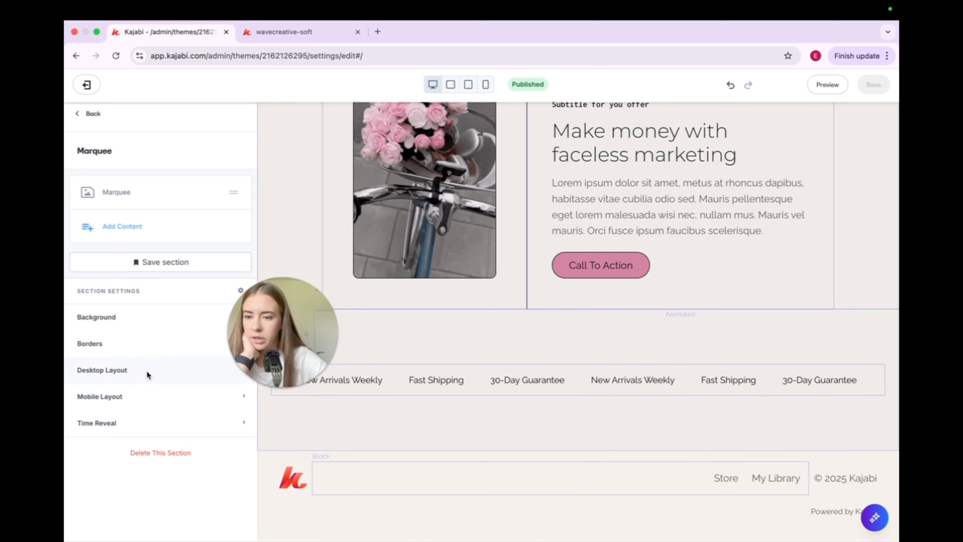
pyautogui.click(152, 380)
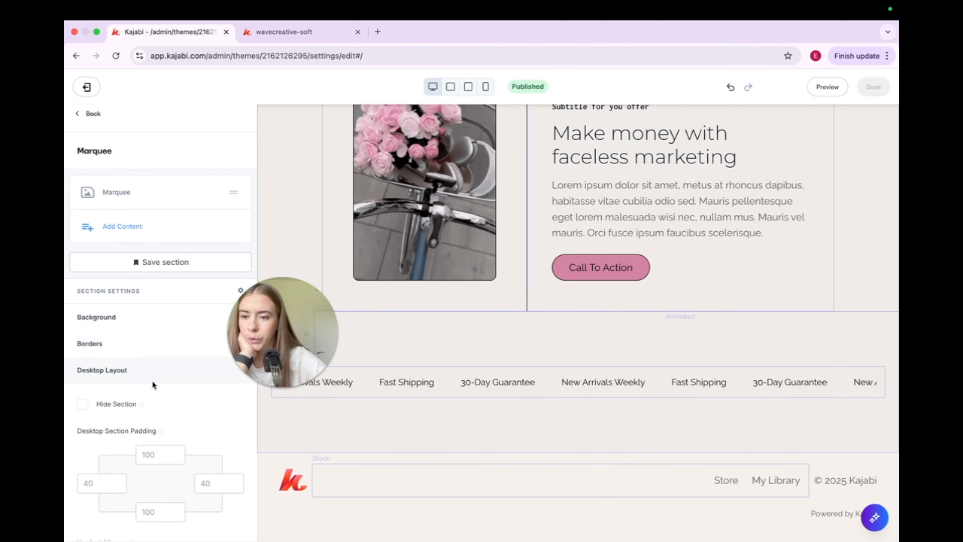
pyautogui.scroll(-2, 149, 380)
pyautogui.click(154, 363)
pyautogui.write('0')
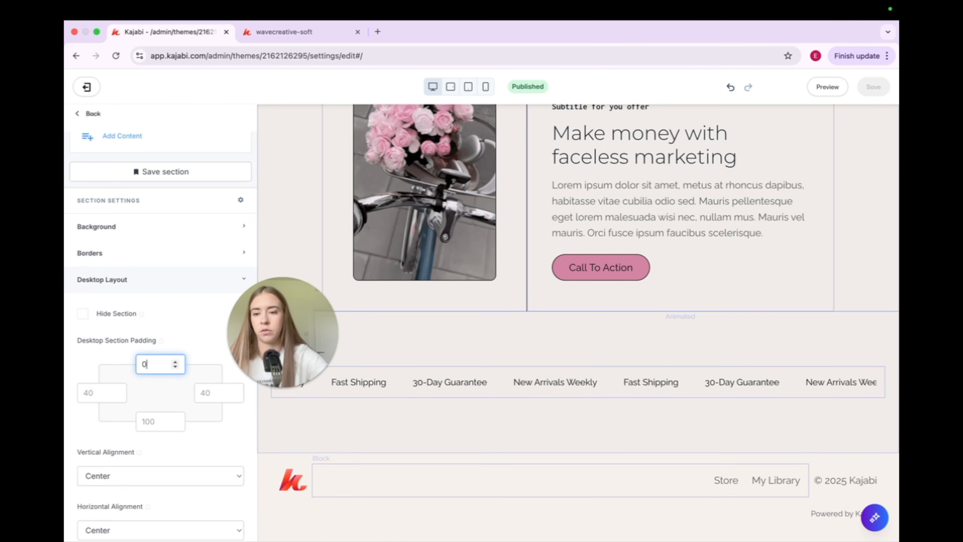
pyautogui.click(151, 424)
pyautogui.write('0')
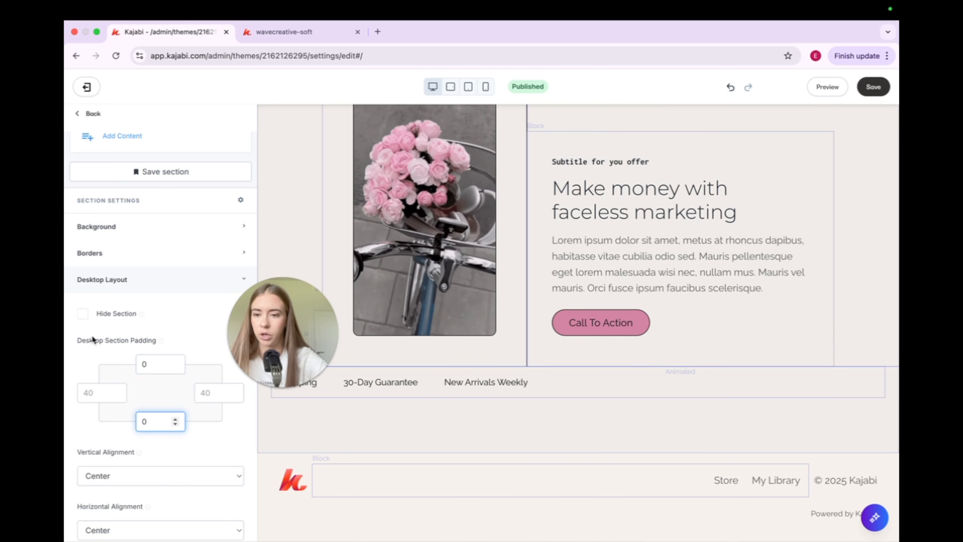
# Add a bottom border to the Marquee section and save the page.
pyautogui.scroll(-1, 140, 380)
pyautogui.scroll(-1, 140, 395)
pyautogui.click(135, 405)
pyautogui.click(172, 382)
pyautogui.scroll(-1, 173, 381)
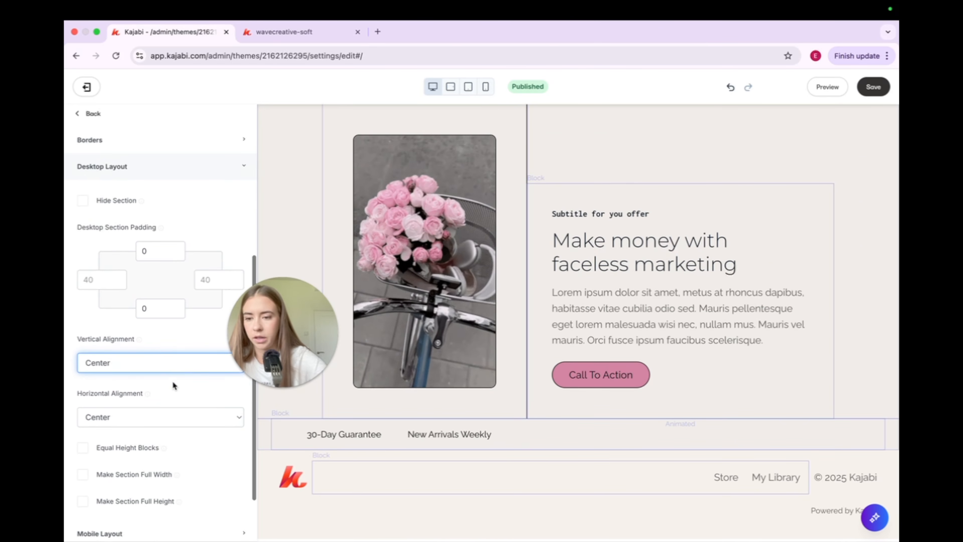
pyautogui.scroll(1, 173, 381)
pyautogui.scroll(3, 172, 380)
pyautogui.click(143, 344)
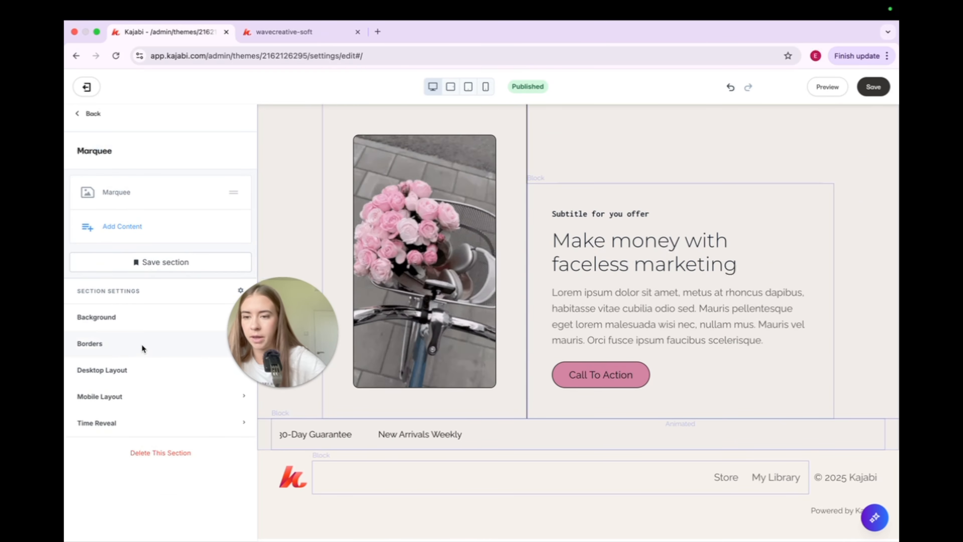
pyautogui.click(129, 347)
pyautogui.click(82, 403)
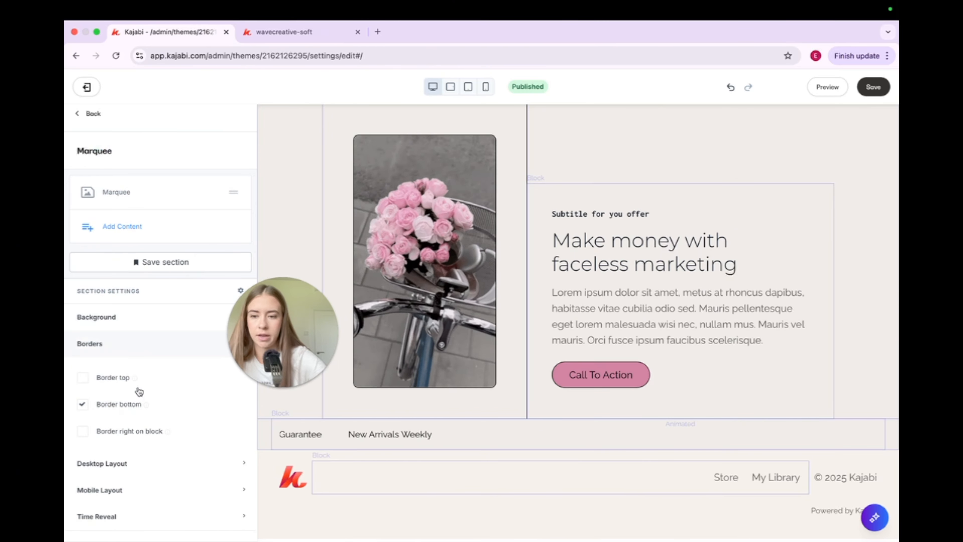
pyautogui.click(873, 87)
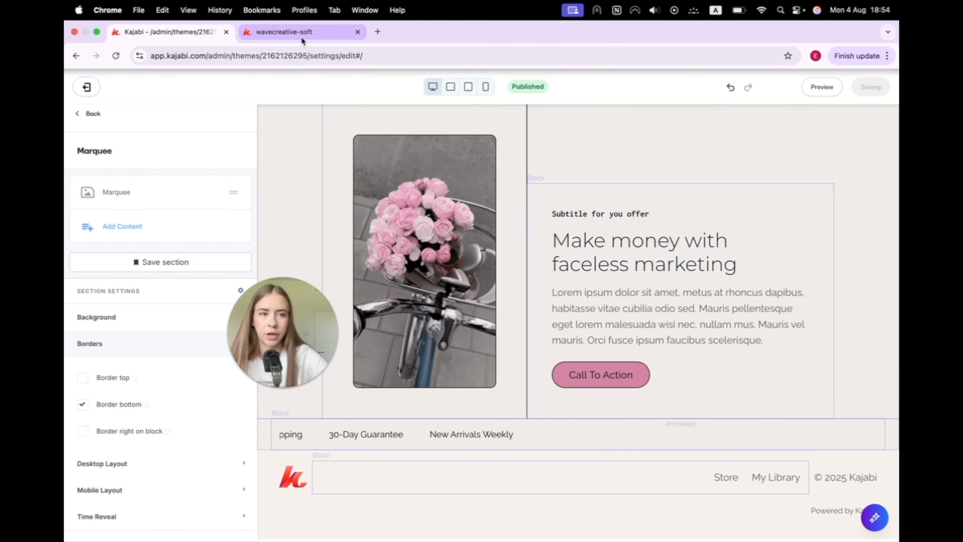
# Check how far the marquee row and its borders extend across the page in the preview.
pyautogui.click(301, 34)
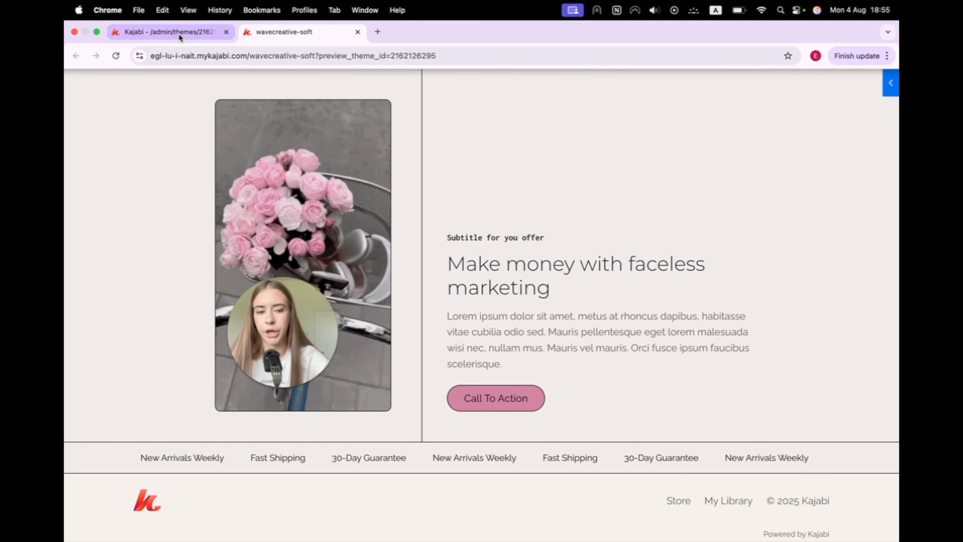
pyautogui.click(178, 33)
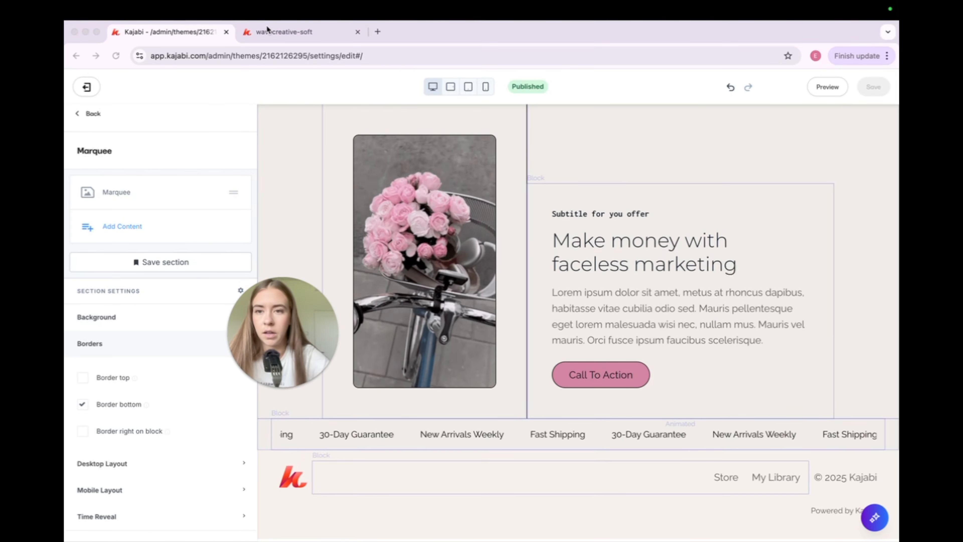
pyautogui.click(266, 30)
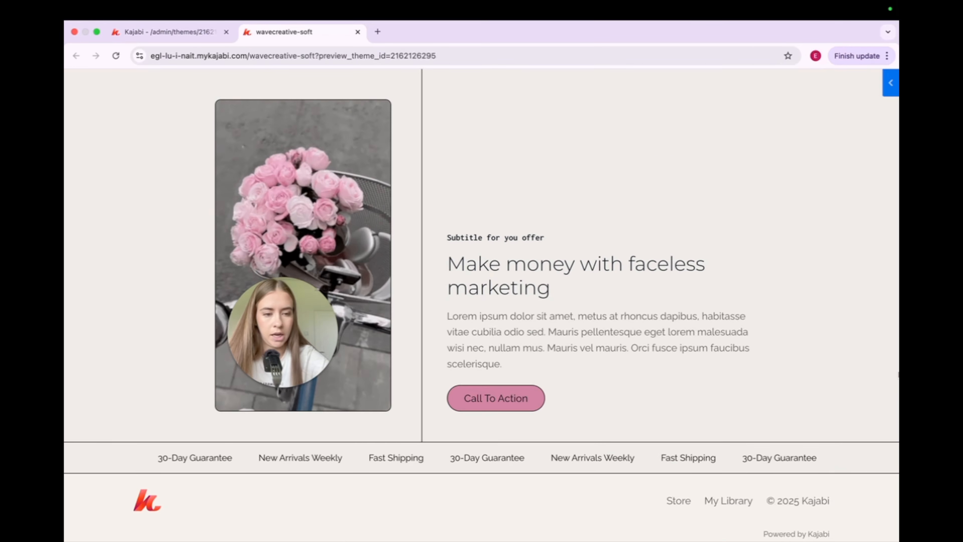
# Make the Marquee section full width in its desktop layout, save the page and reload the preview.
pyautogui.click(179, 33)
pyautogui.click(146, 437)
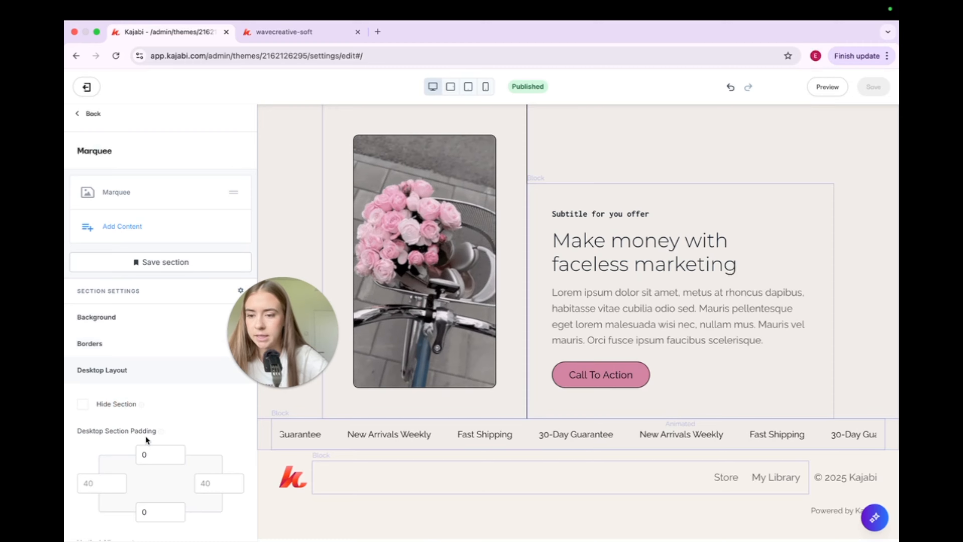
pyautogui.scroll(-7, 145, 436)
pyautogui.click(82, 409)
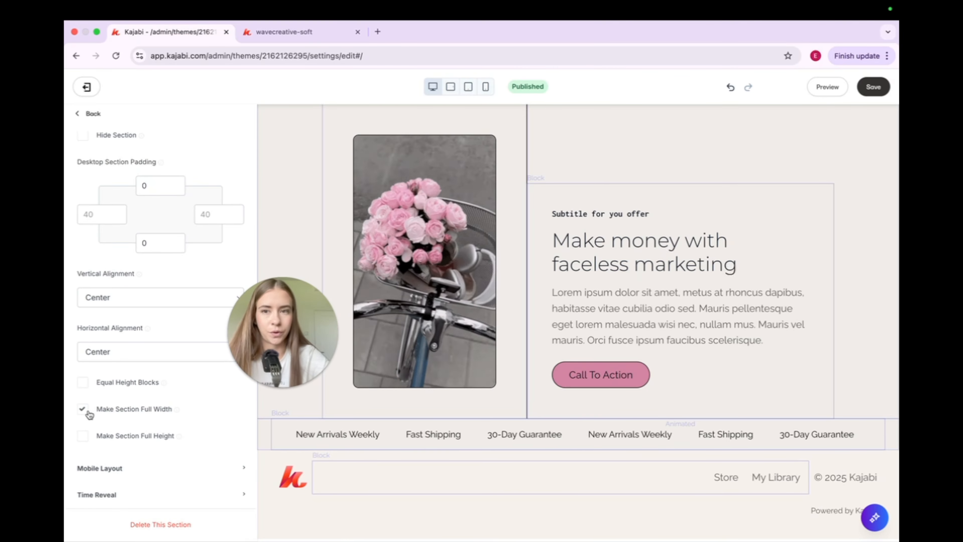
pyautogui.click(872, 86)
pyautogui.click(289, 31)
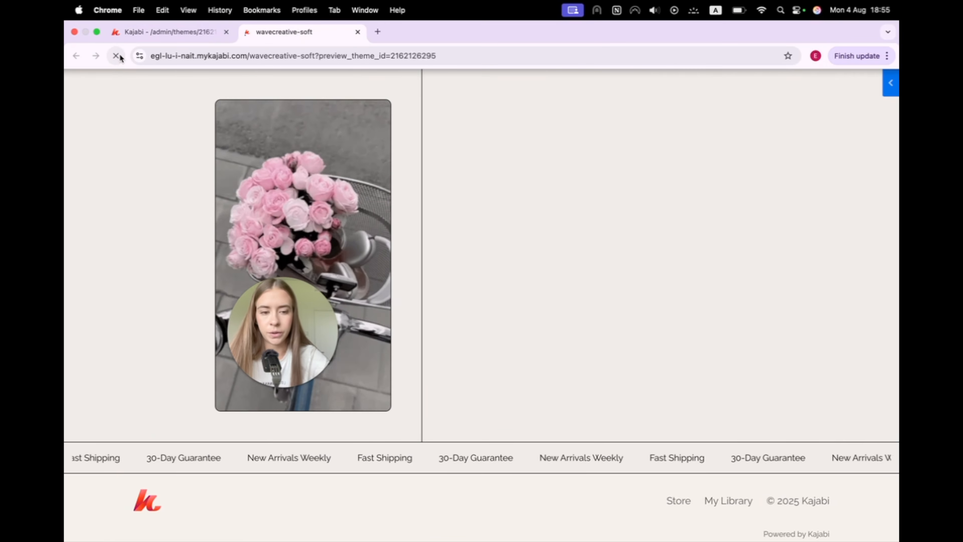
pyautogui.press('super+w')
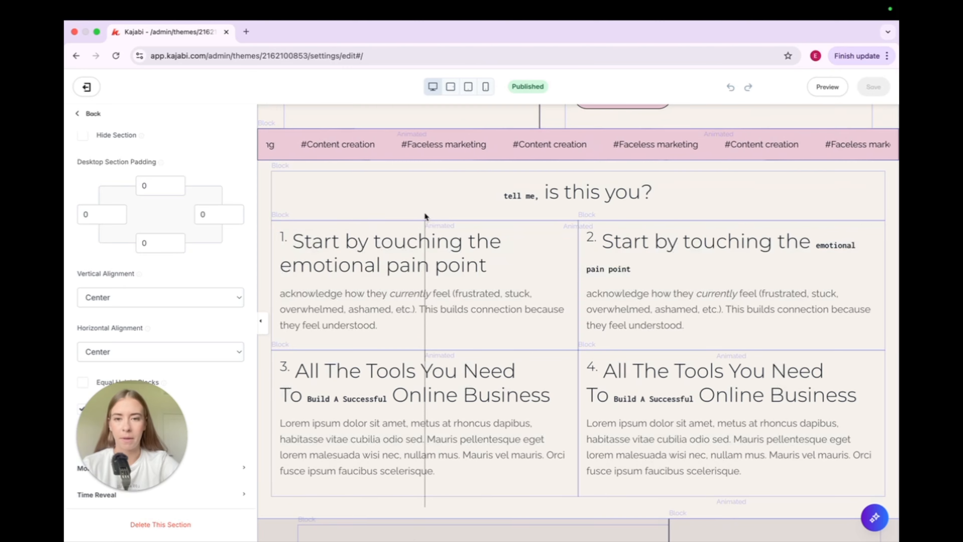
# Examine the numbered "tell me, is this you?" section below the marquee on the finished example page.
pyautogui.scroll(5, 448, 336)
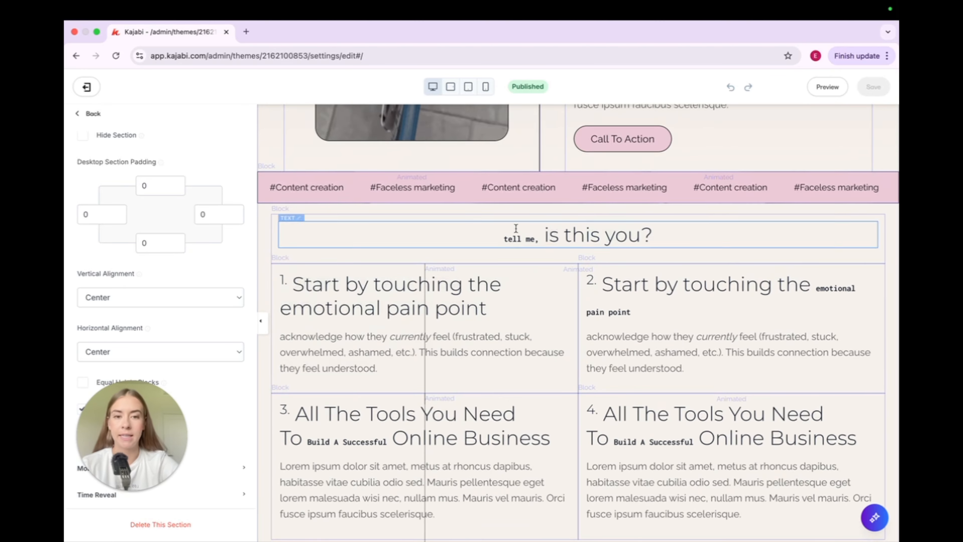
pyautogui.scroll(-4, 512, 205)
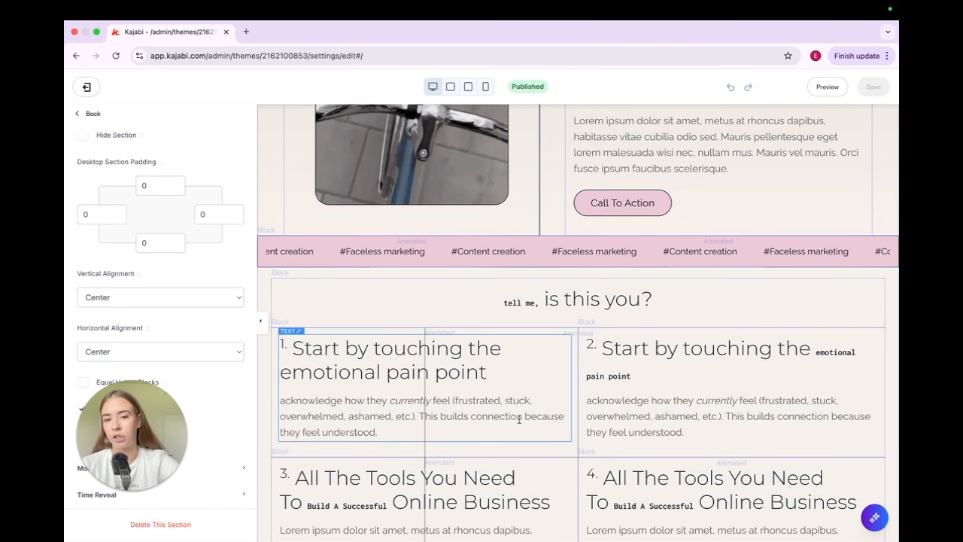
pyautogui.scroll(-6, 500, 328)
pyautogui.scroll(3, 739, 132)
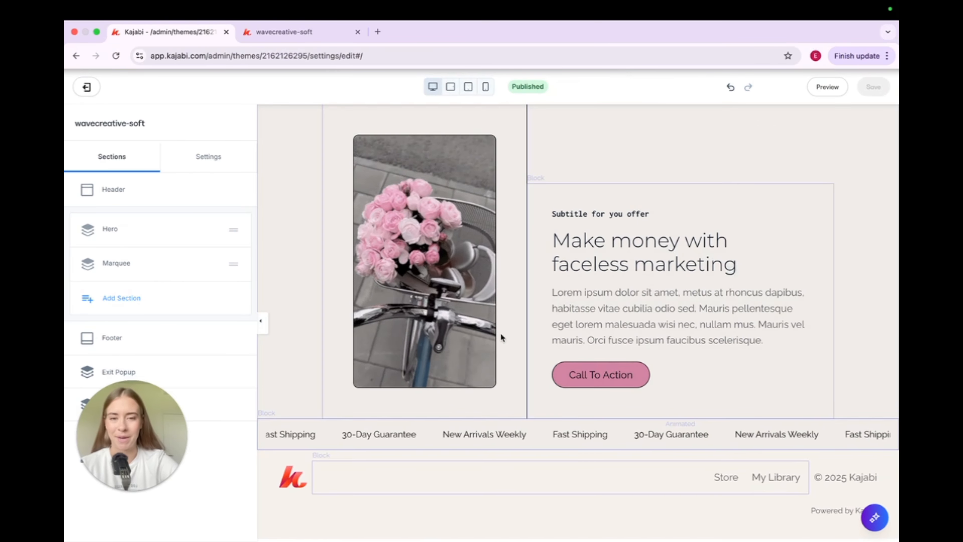
# Add a 2 Column Text section below the Marquee and insert a third Text block in it.
pyautogui.click(118, 298)
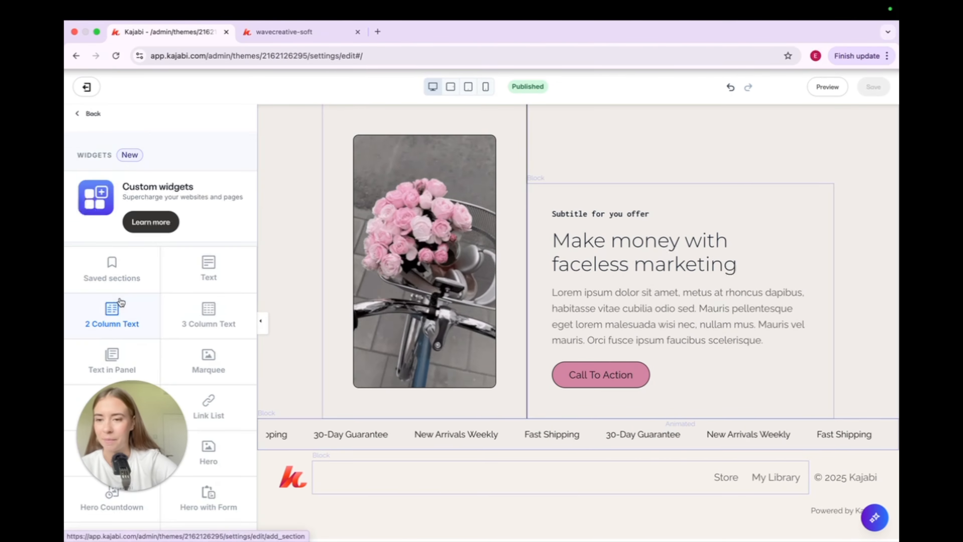
pyautogui.click(106, 307)
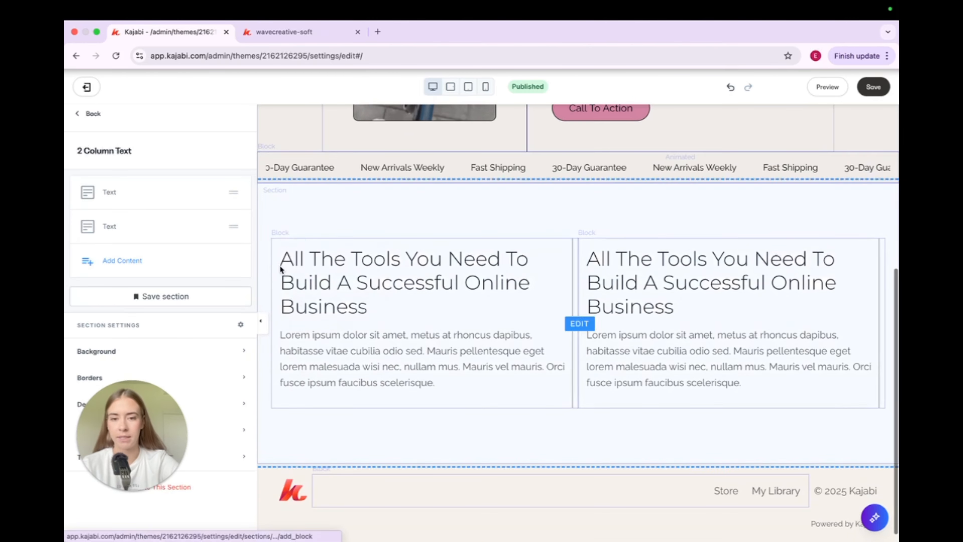
pyautogui.click(123, 261)
pyautogui.scroll(-5, 174, 328)
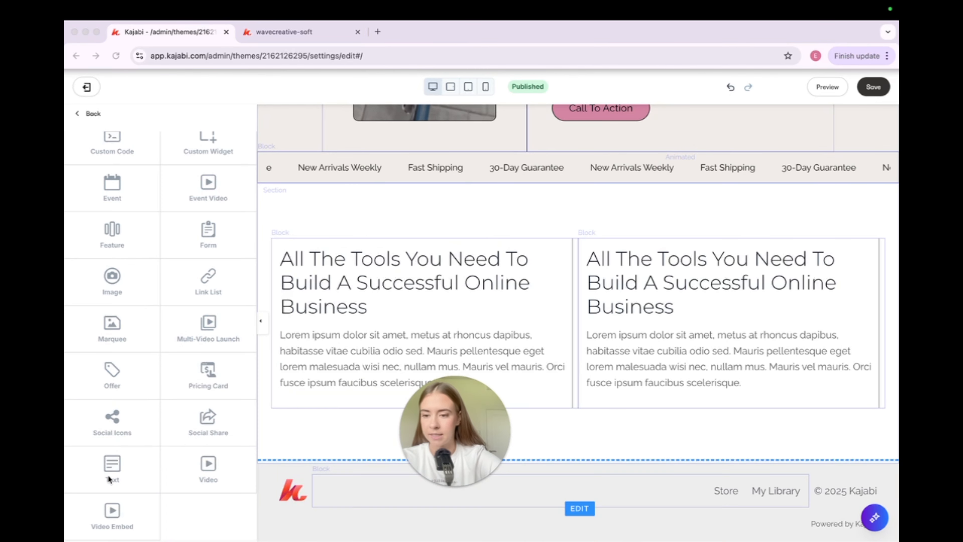
pyautogui.click(113, 468)
# Replace the new text block's default content with "tell me, is this you?" and widen the block to 12 columns.
pyautogui.click(170, 358)
pyautogui.press('super+a')
pyautogui.press('BackSpace')
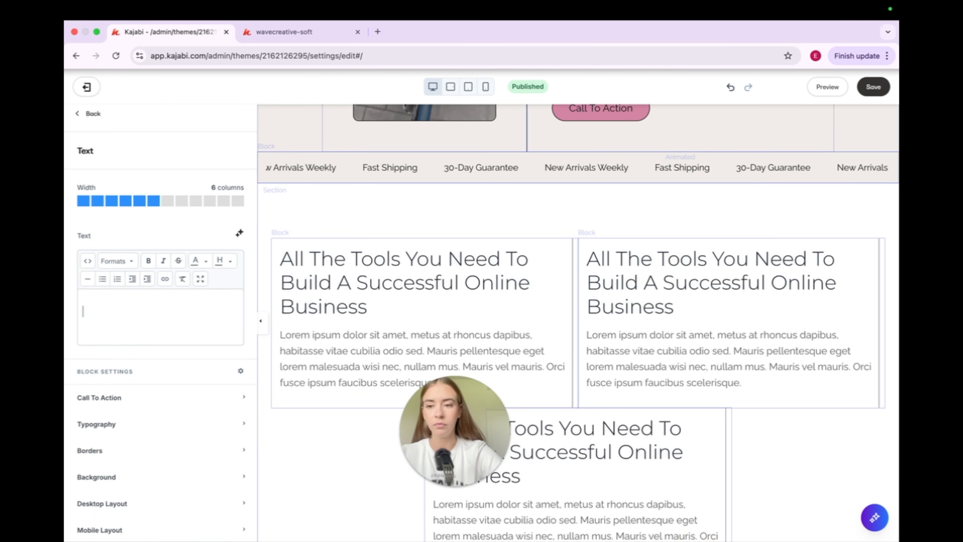
pyautogui.write('tell me,')
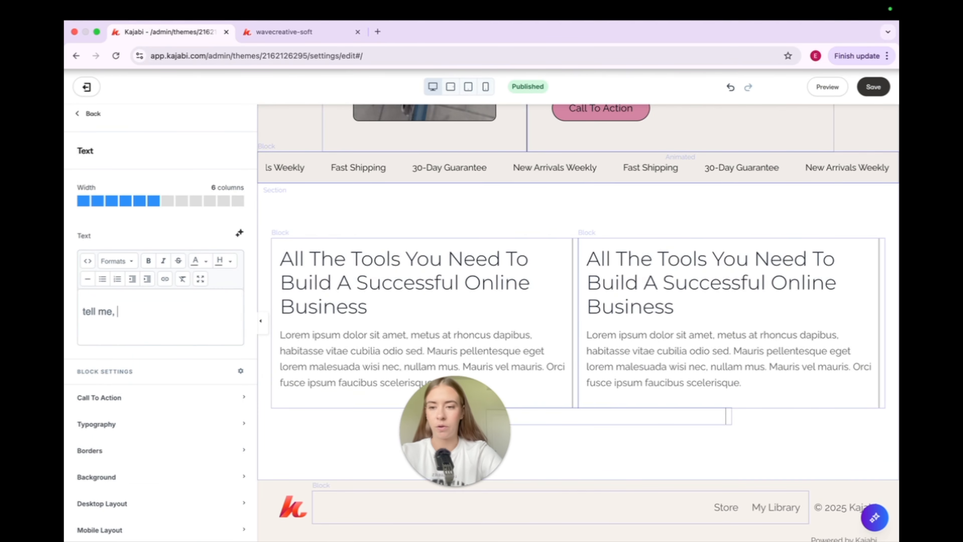
pyautogui.write(' is')
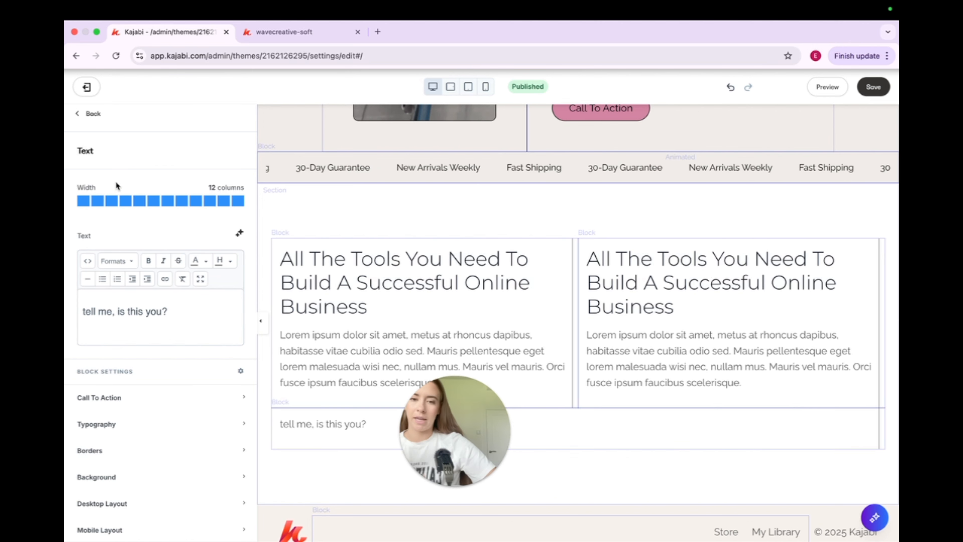
# Format "tell me, is this you?" as Heading 2 and apply the inline Code format to "tell me,".
pyautogui.moveTo(180, 308); pyautogui.dragTo(65, 306)
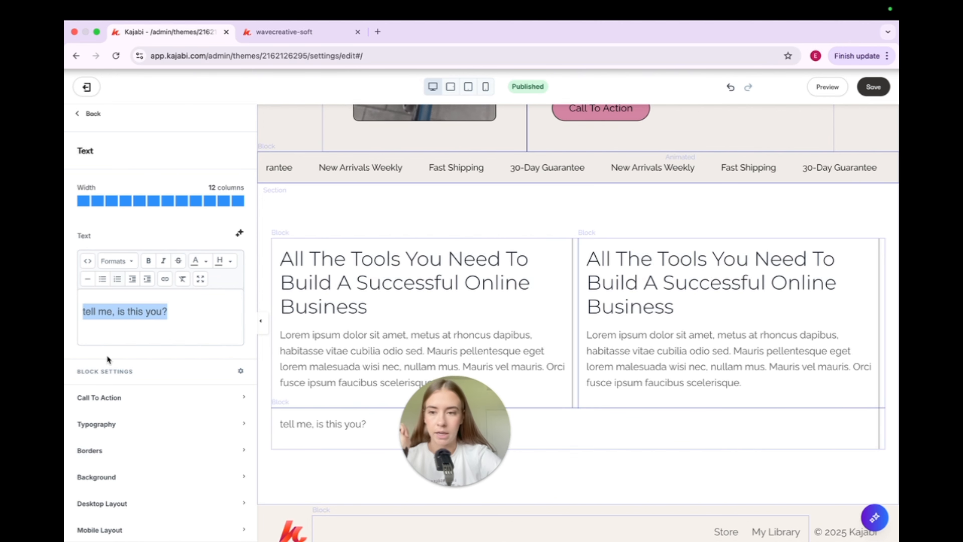
pyautogui.moveTo(124, 282)
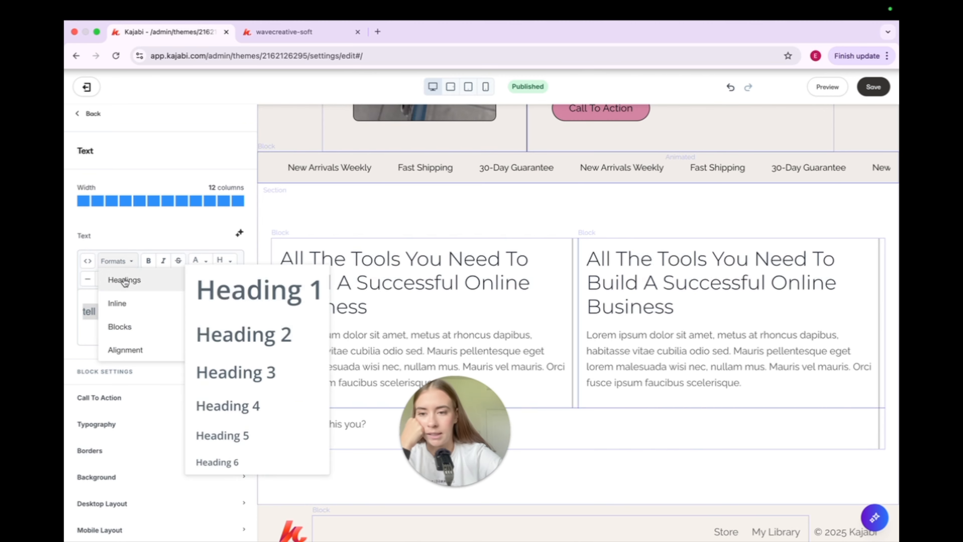
pyautogui.click(247, 333)
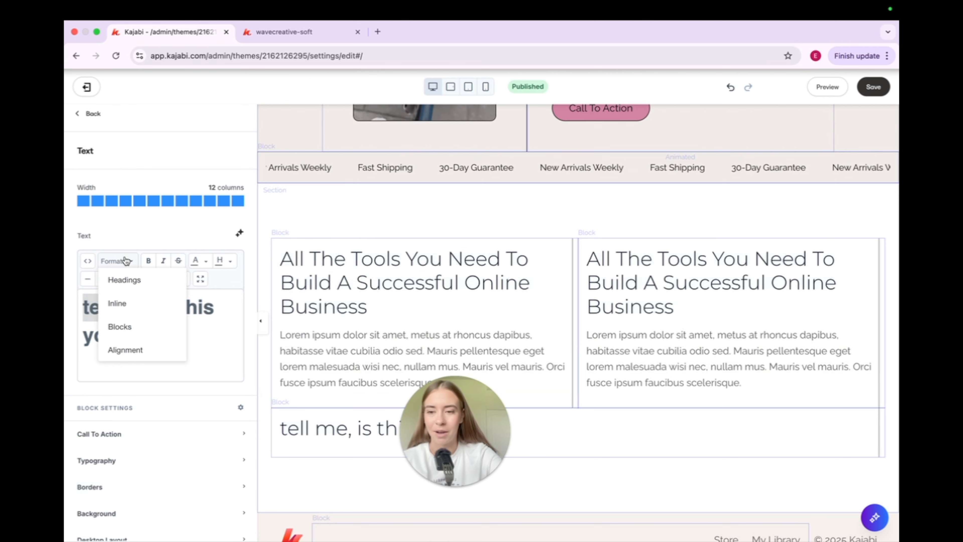
pyautogui.moveTo(119, 303)
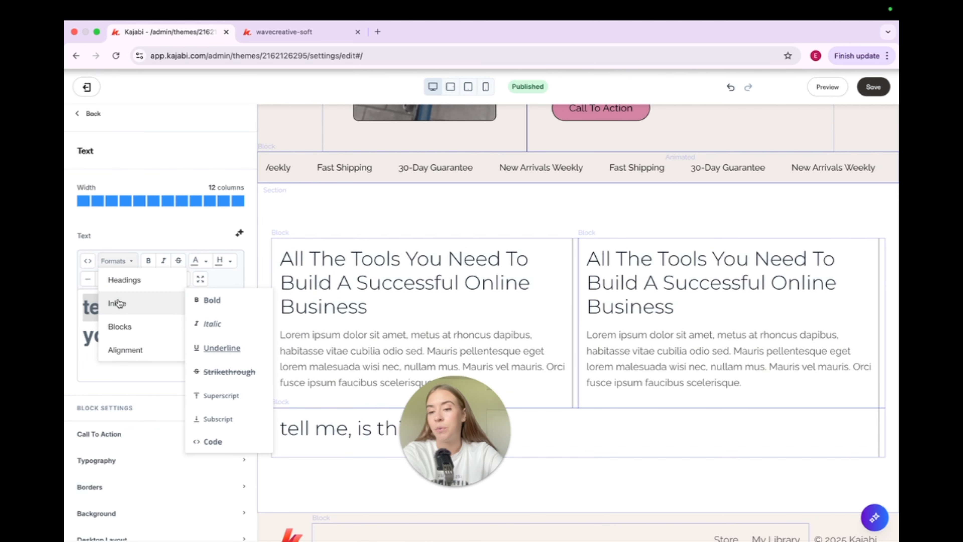
pyautogui.click(212, 441)
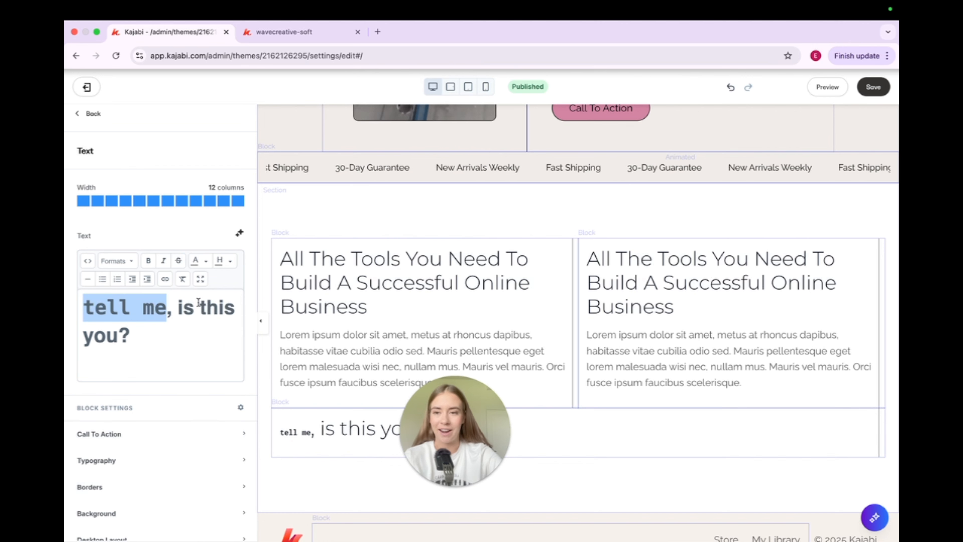
# Center the "tell me, is this you?" heading and move its block above the two text columns.
pyautogui.click(366, 423)
pyautogui.moveTo(458, 418); pyautogui.dragTo(152, 417)
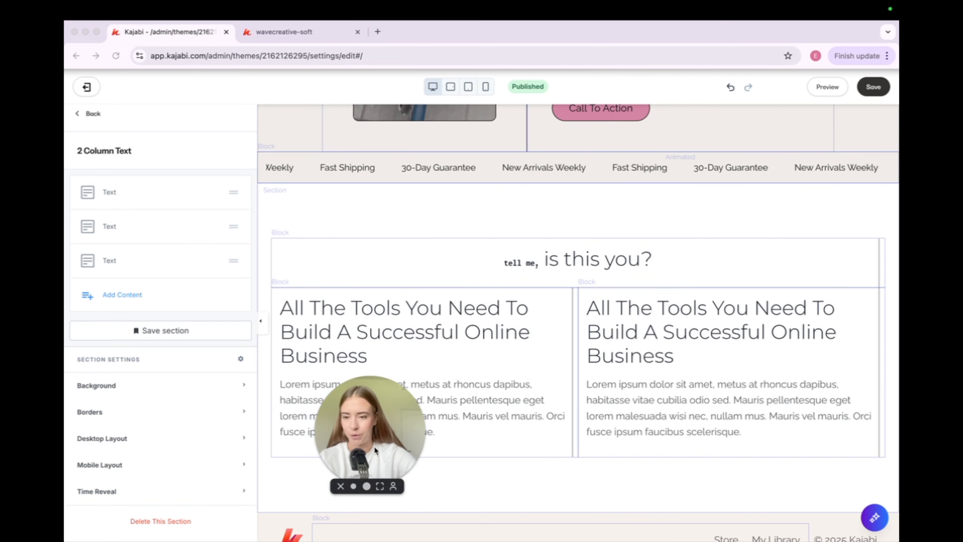
# Set the 2 Column Text section's top and bottom desktop padding to 20.
pyautogui.click(238, 439)
pyautogui.scroll(-5, 212, 439)
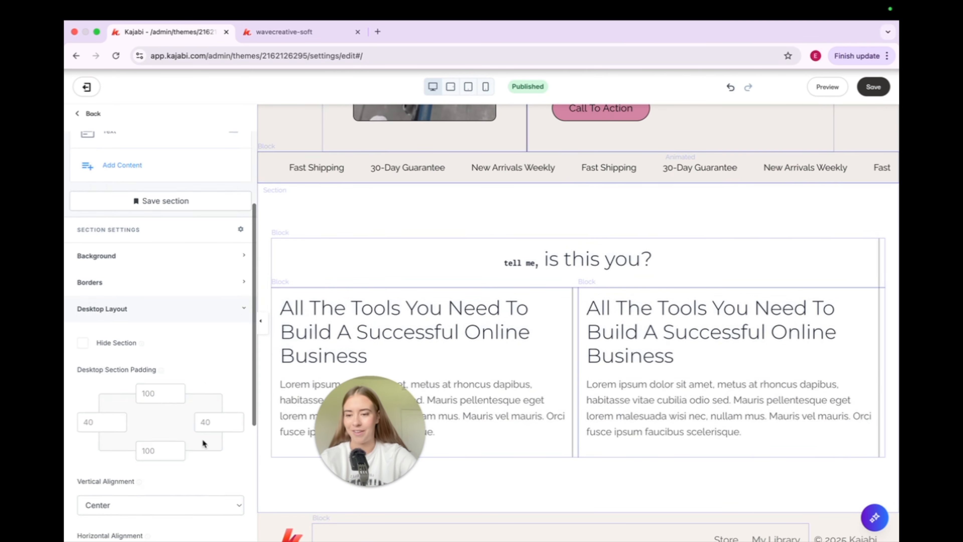
pyautogui.click(151, 373)
pyautogui.write('20')
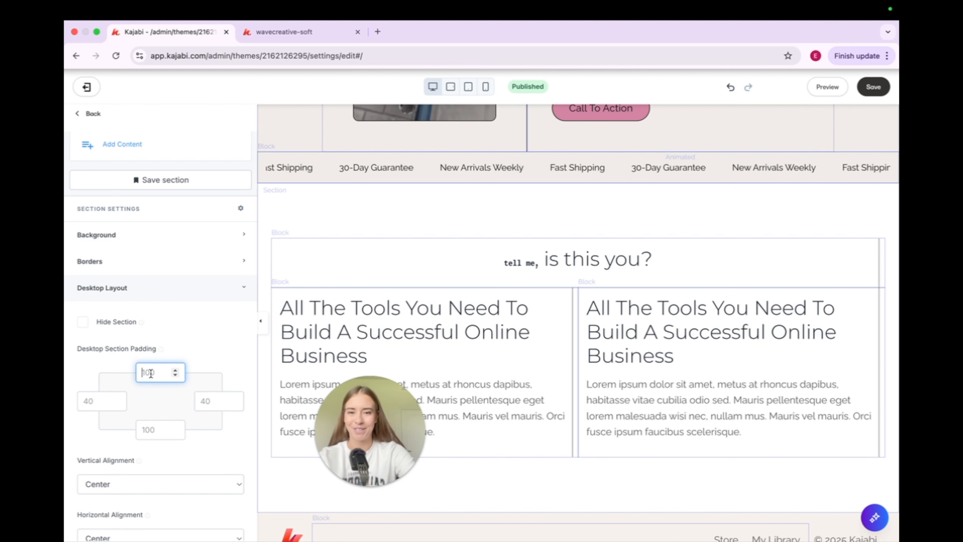
pyautogui.click(166, 430)
pyautogui.write('20')
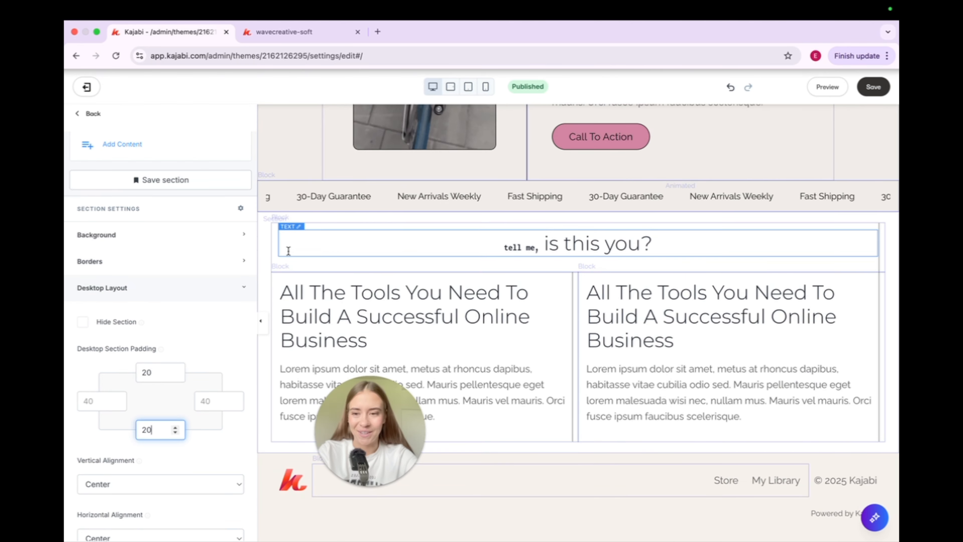
# Put "1." in front of the first column's heading and format the number as superscript.
pyautogui.click(333, 293)
pyautogui.click(124, 255)
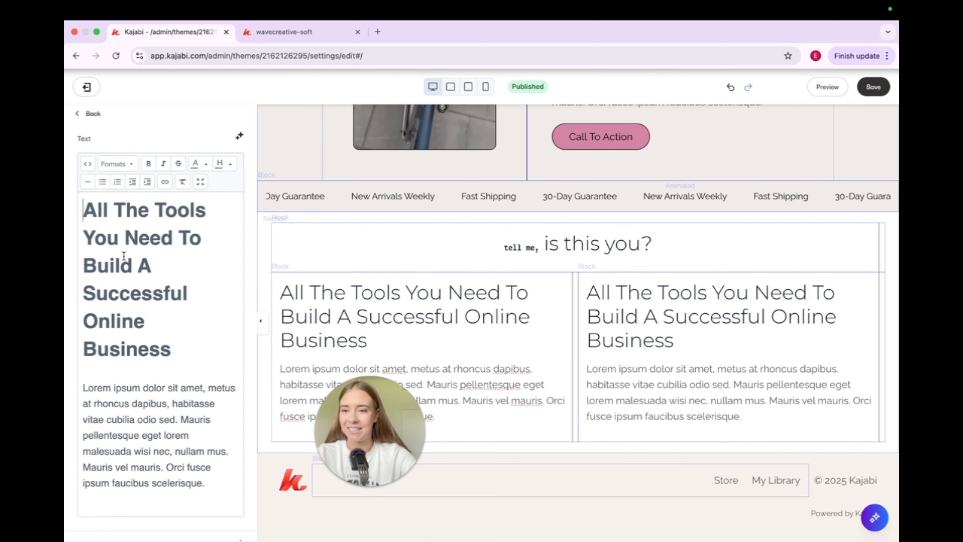
pyautogui.click(94, 208)
pyautogui.write('1.')
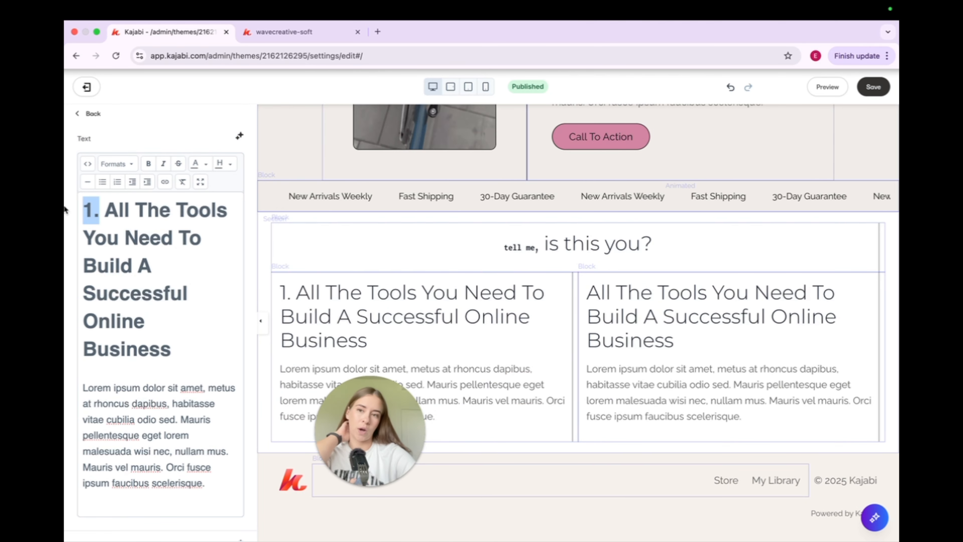
pyautogui.click(129, 165)
pyautogui.moveTo(143, 209)
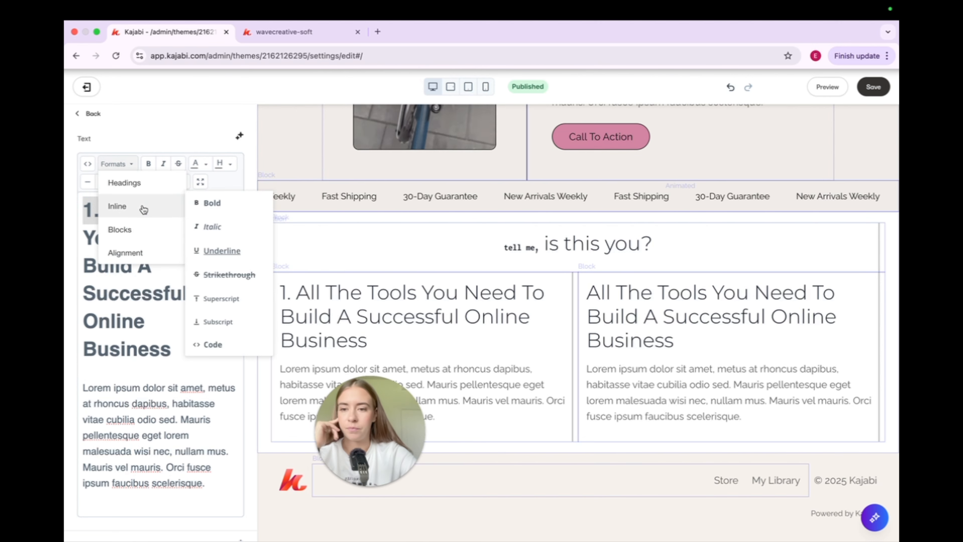
pyautogui.click(226, 299)
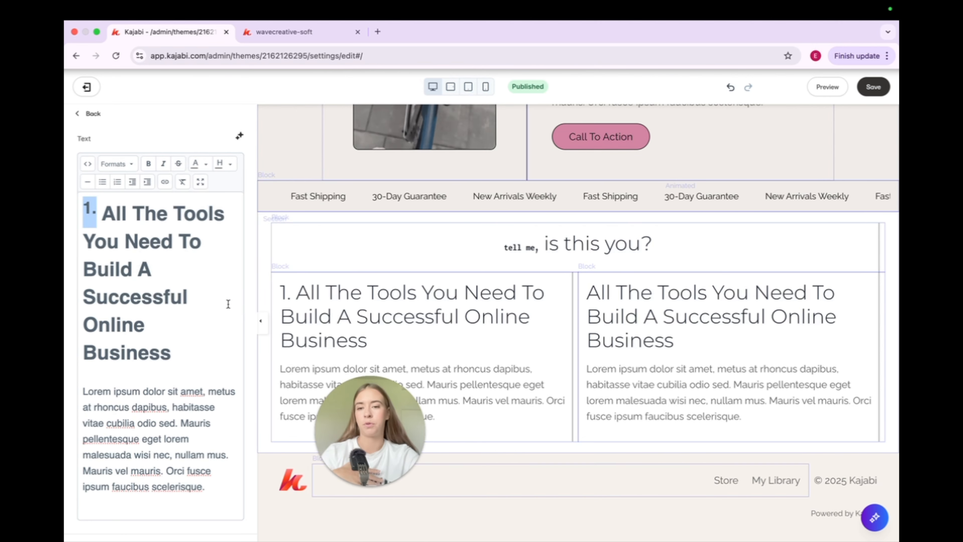
pyautogui.click(126, 163)
pyautogui.moveTo(143, 212)
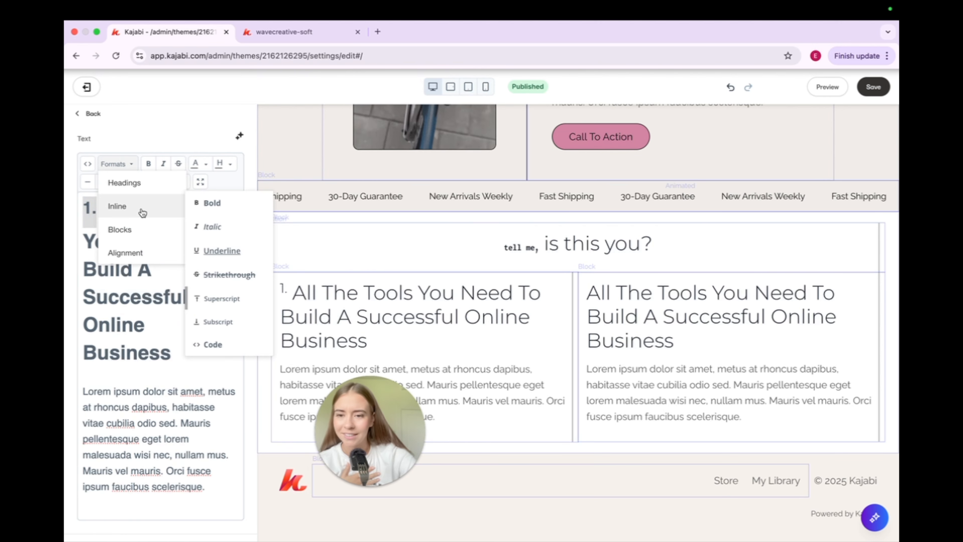
pyautogui.click(370, 343)
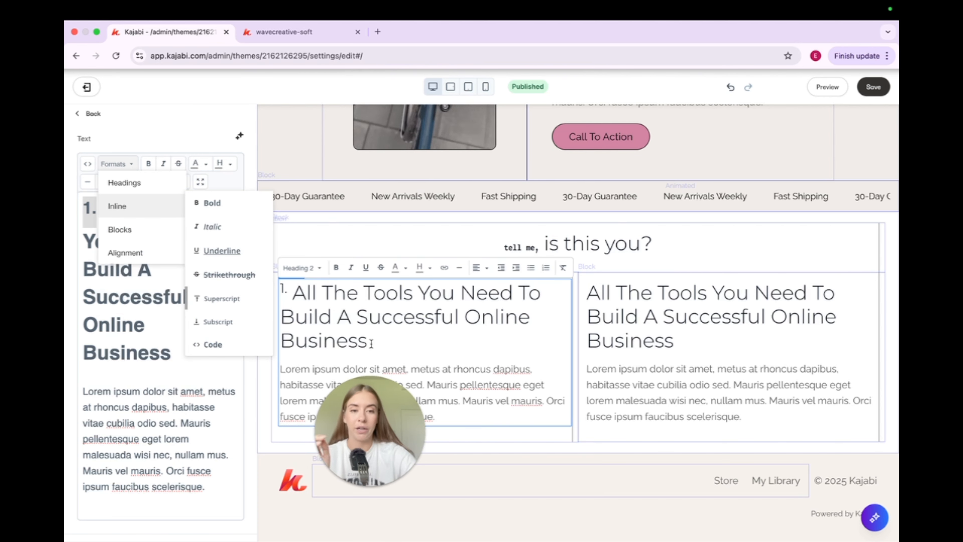
# Put "2." in front of the second column's heading and format the number as superscript.
pyautogui.click(589, 292)
pyautogui.write('2.')
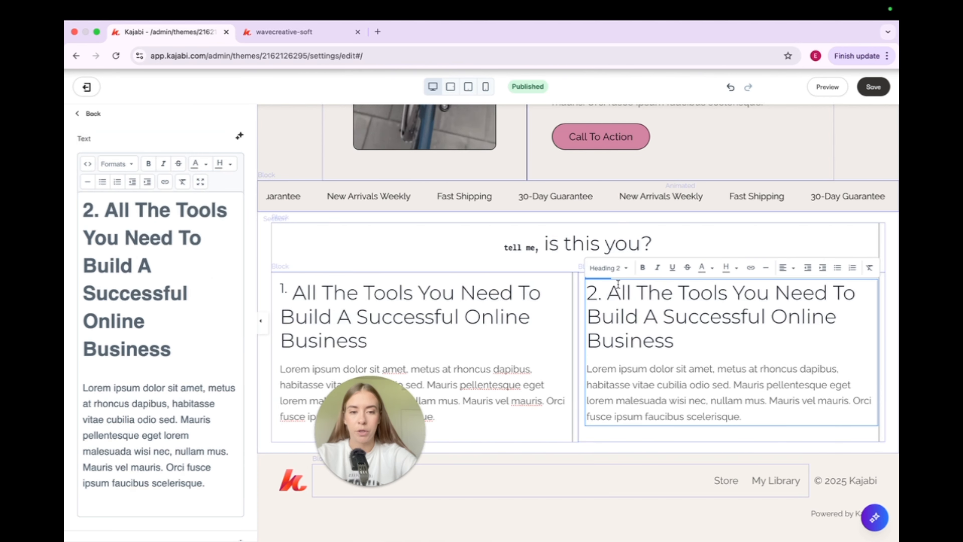
pyautogui.click(115, 163)
pyautogui.moveTo(140, 208)
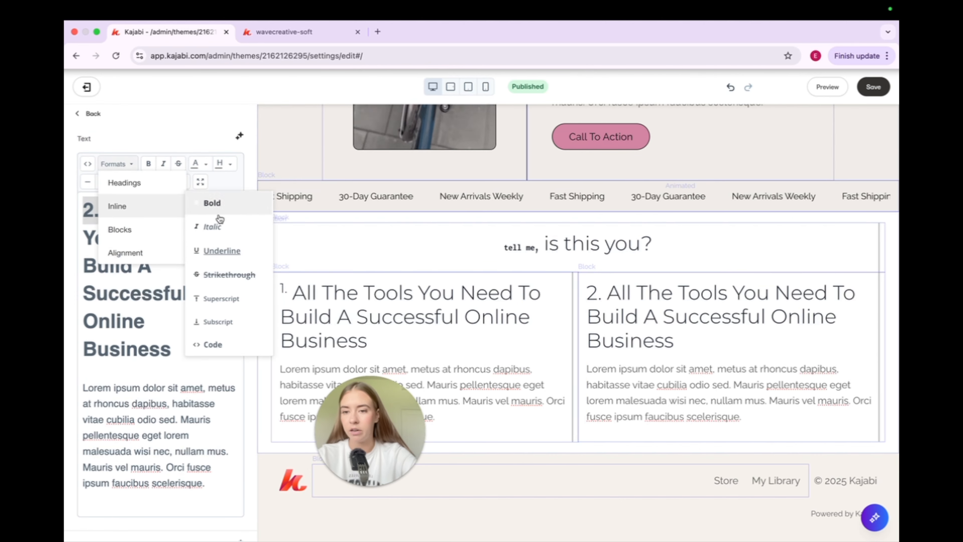
pyautogui.click(242, 294)
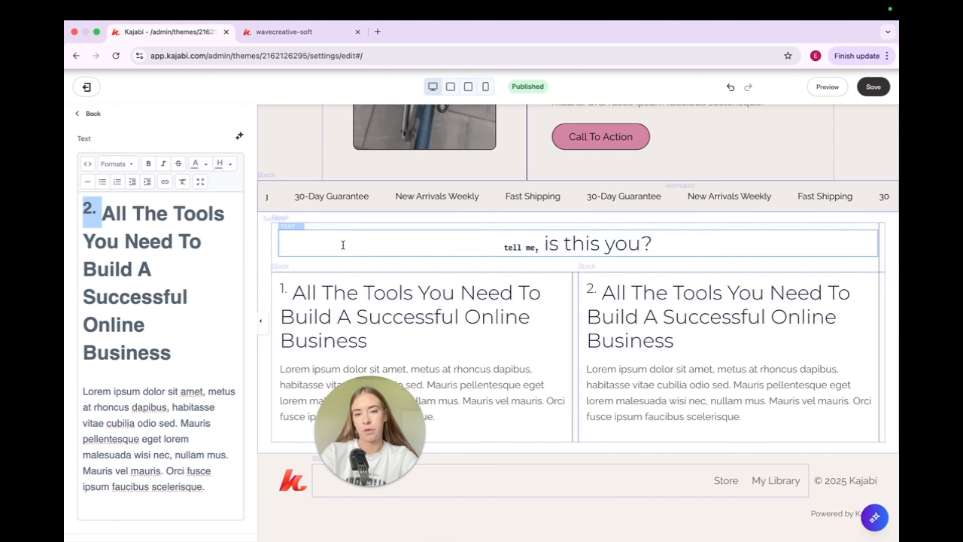
# Set the 2 Column Text section's background color to f1ede9.
pyautogui.click(260, 221)
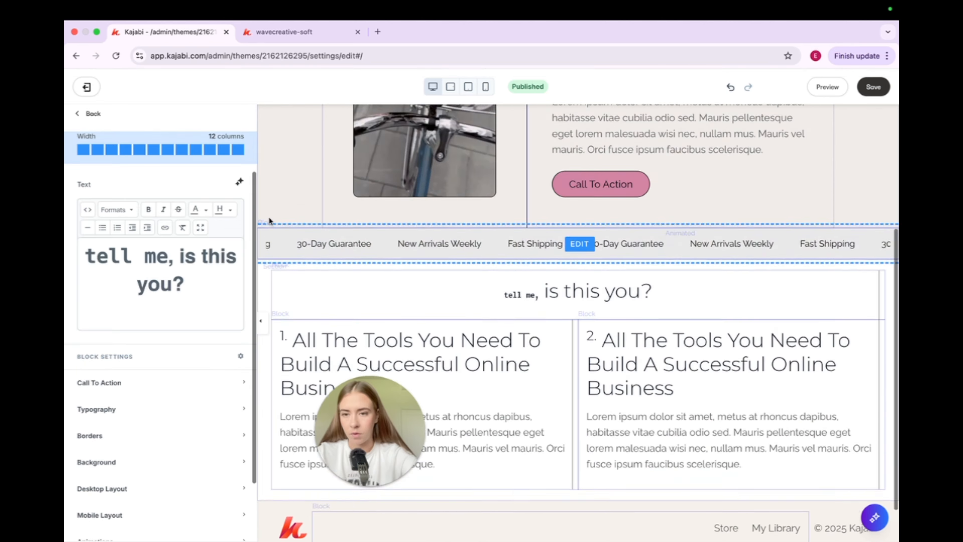
pyautogui.click(265, 300)
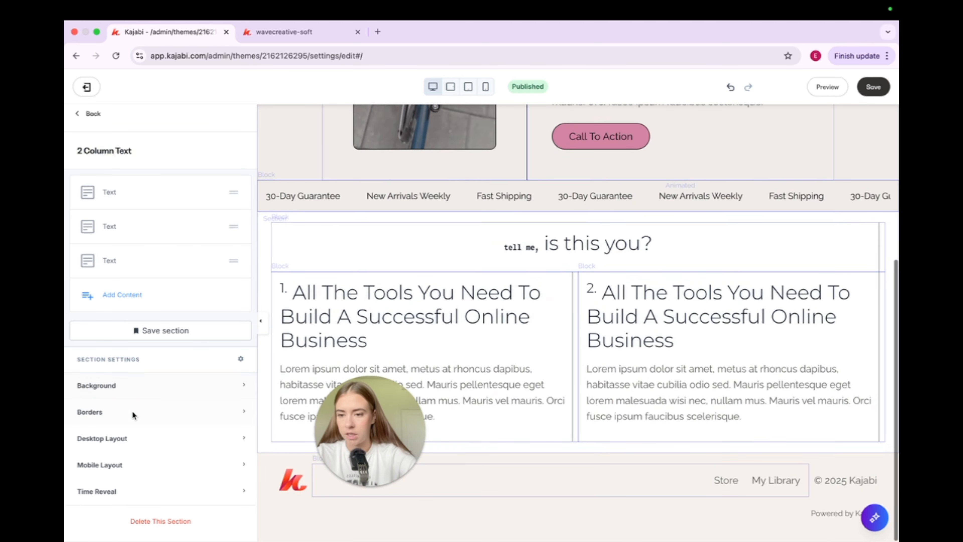
pyautogui.click(135, 385)
pyautogui.scroll(-10, 136, 388)
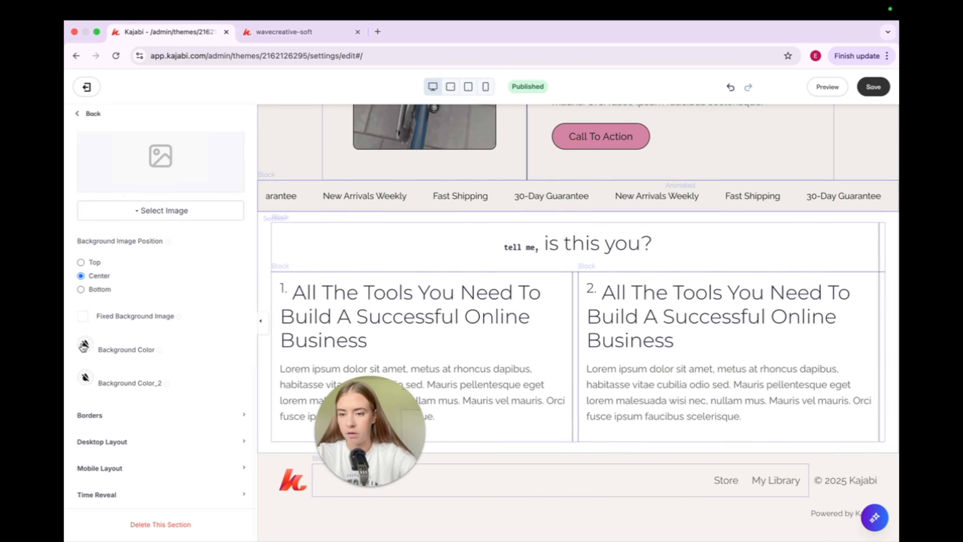
pyautogui.click(83, 346)
pyautogui.doubleClick(97, 247)
pyautogui.write('f1ede9')
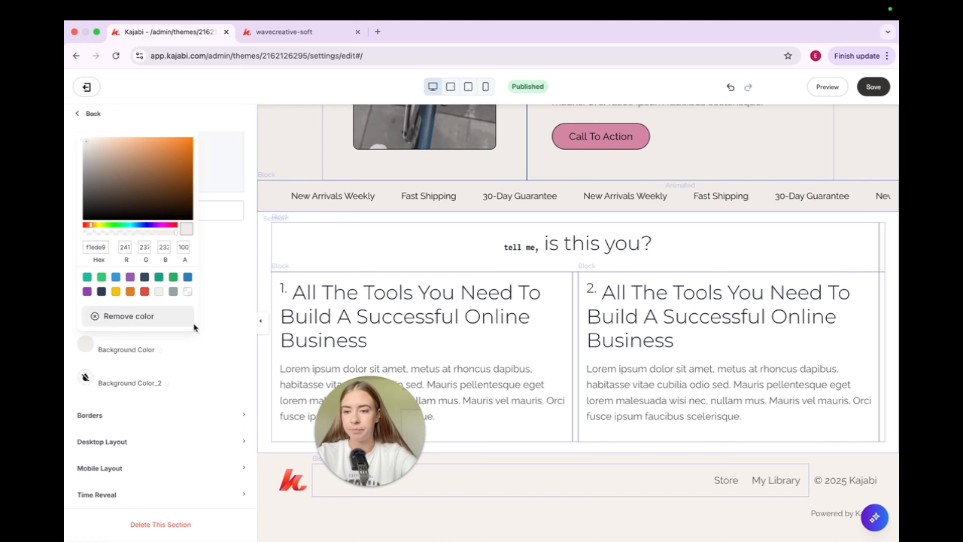
pyautogui.click(214, 331)
# Save the page, check the hero, marquee and text sections in the wavecreative-soft preview, and close the preview.
pyautogui.scroll(4, 379, 390)
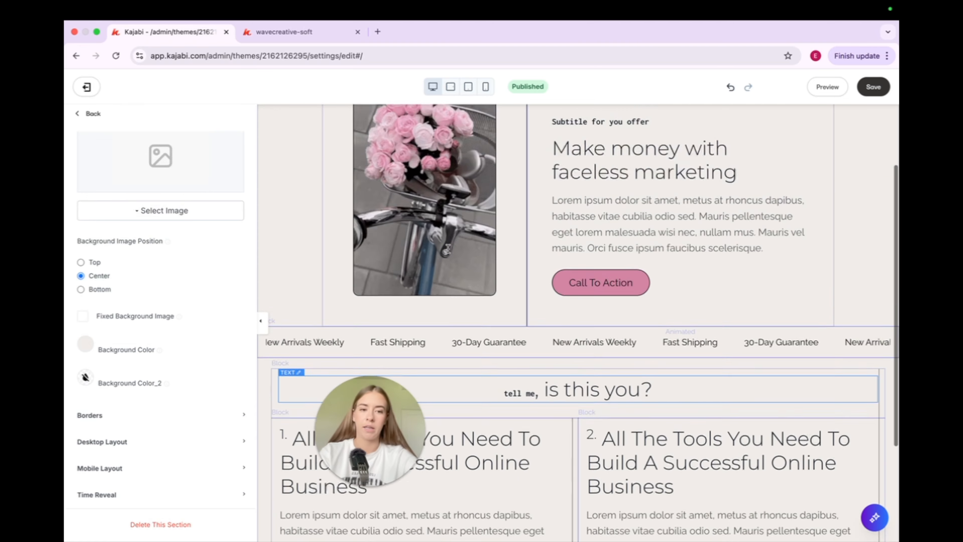
pyautogui.click(873, 87)
pyautogui.click(272, 33)
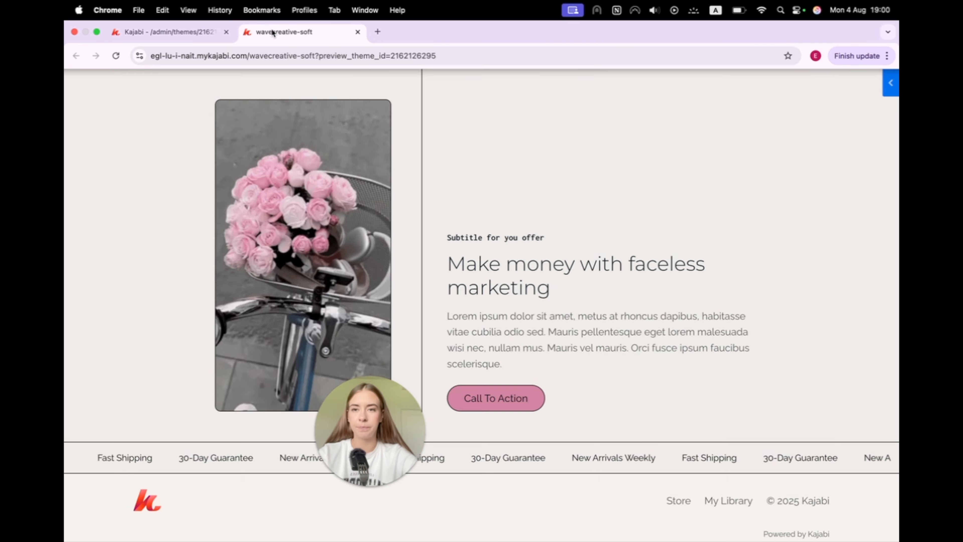
pyautogui.scroll(-6, 302, 194)
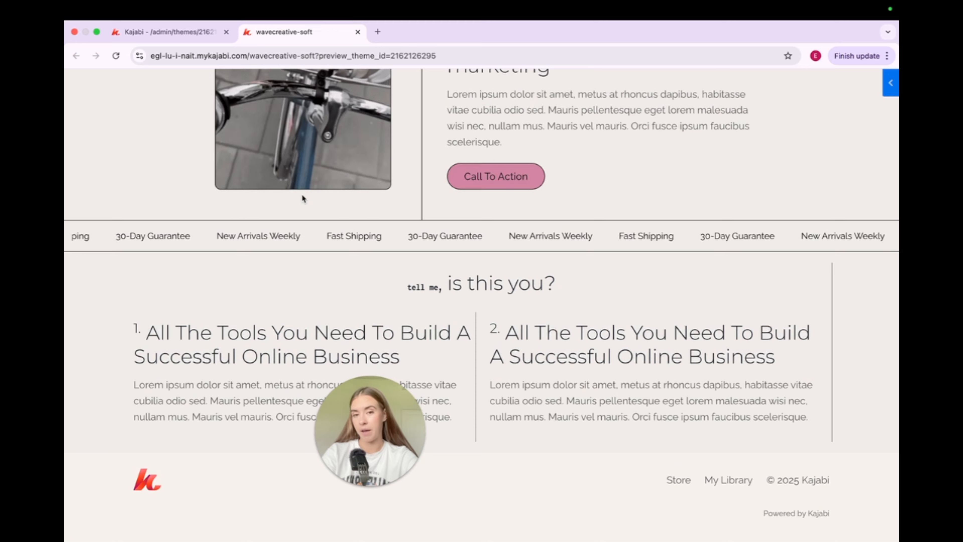
pyautogui.press('super+w')
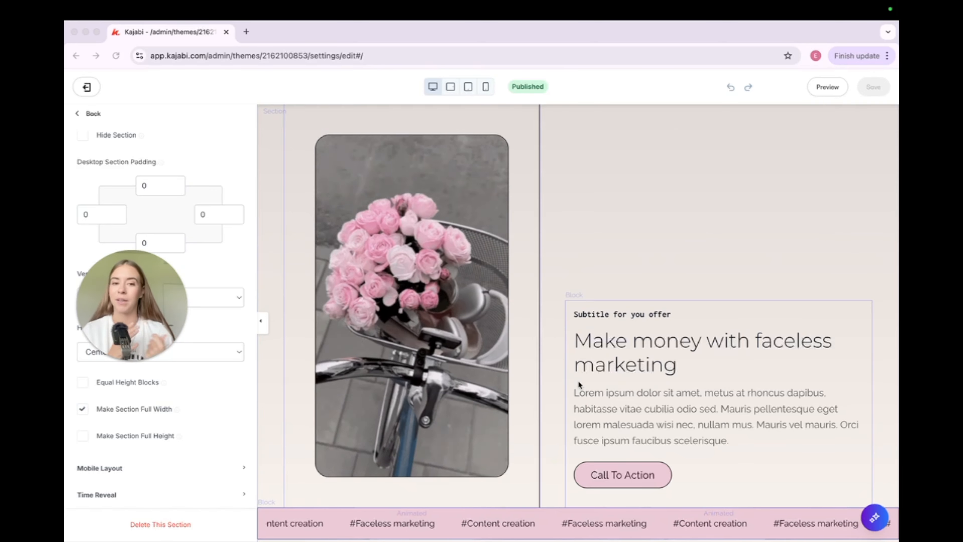
# Examine the wavecreative-for-resell page's layout from the hero through the feature and "what you get" sections to the program modules.
pyautogui.scroll(-10, 578, 381)
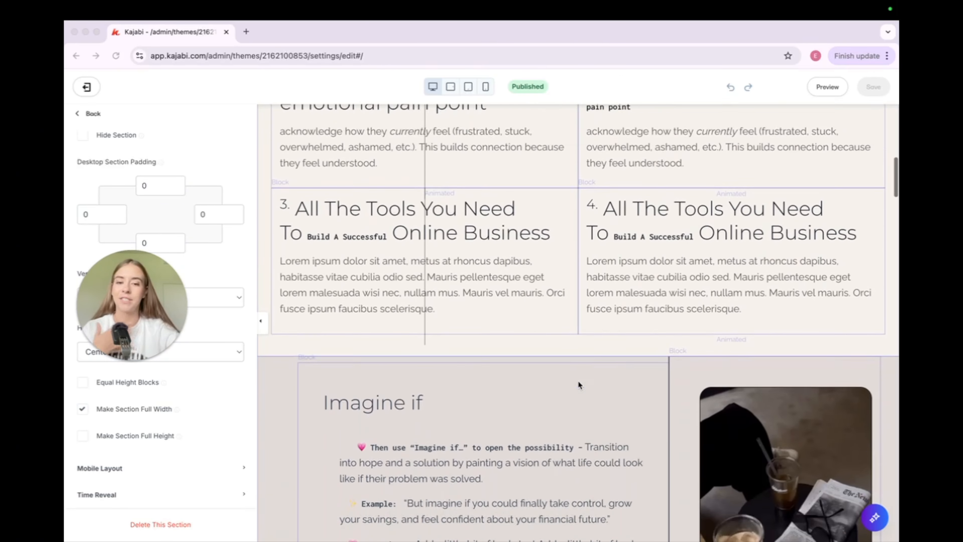
pyautogui.scroll(-3, 577, 381)
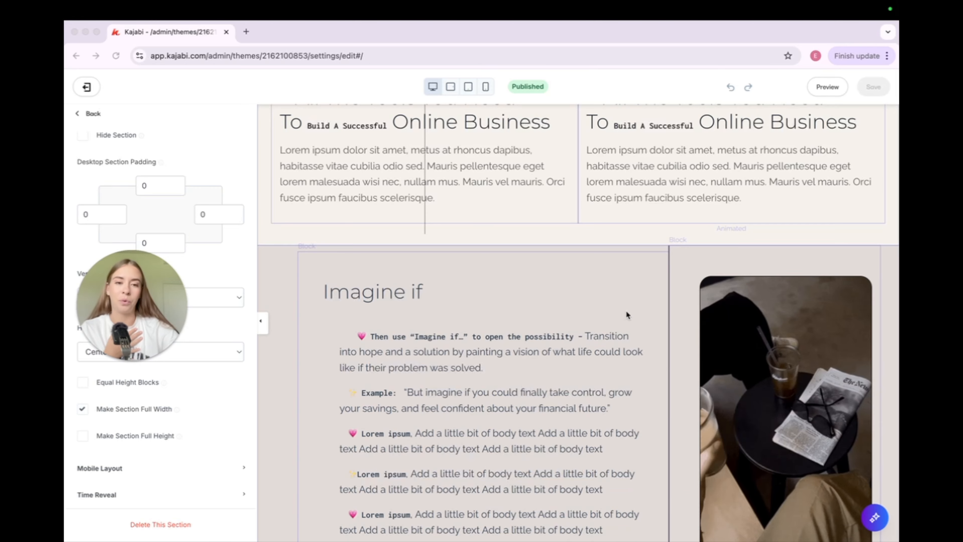
pyautogui.scroll(12, 626, 310)
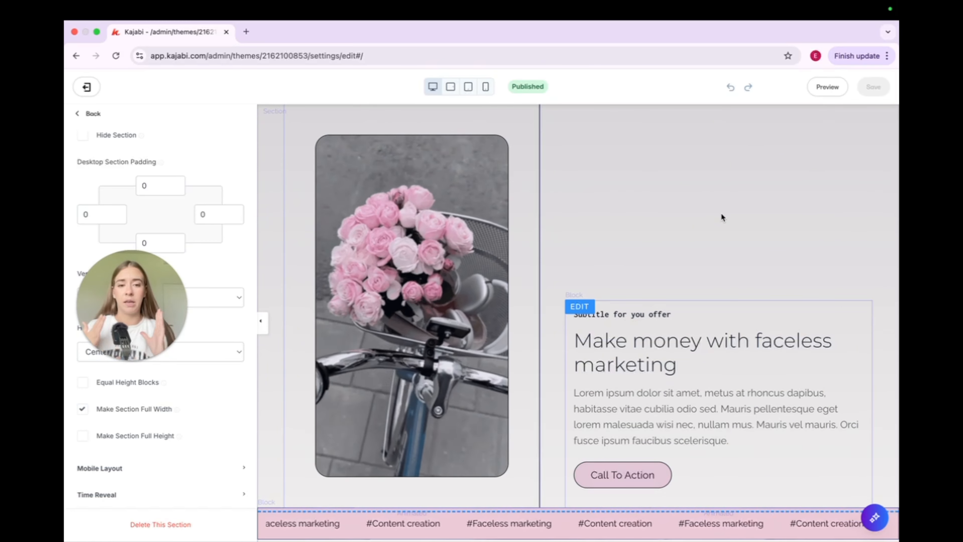
pyautogui.scroll(-10, 720, 212)
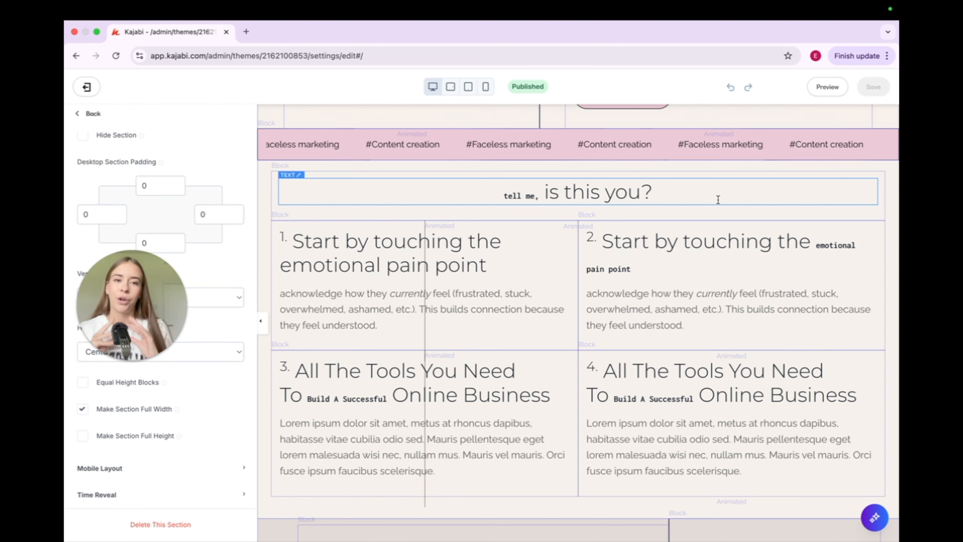
pyautogui.scroll(-10, 500, 174)
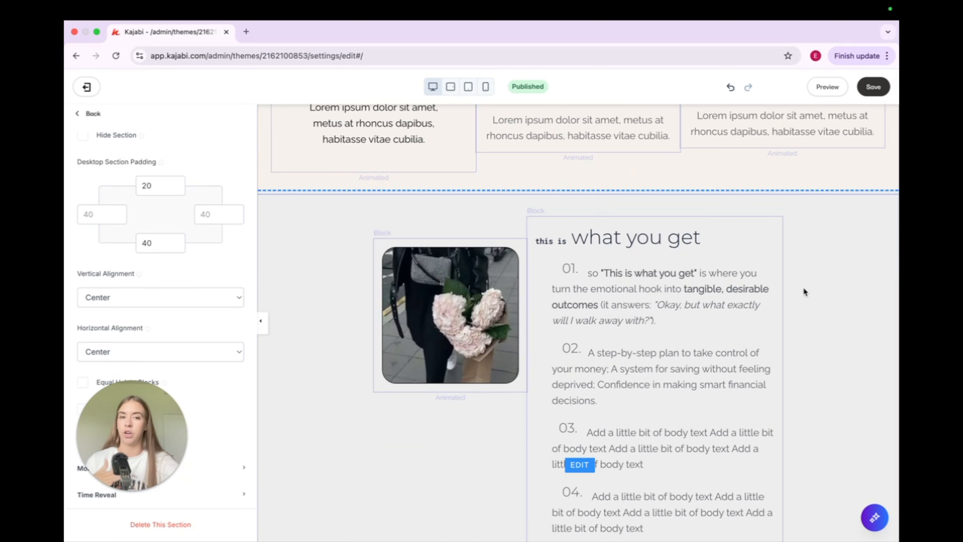
pyautogui.scroll(4, 803, 288)
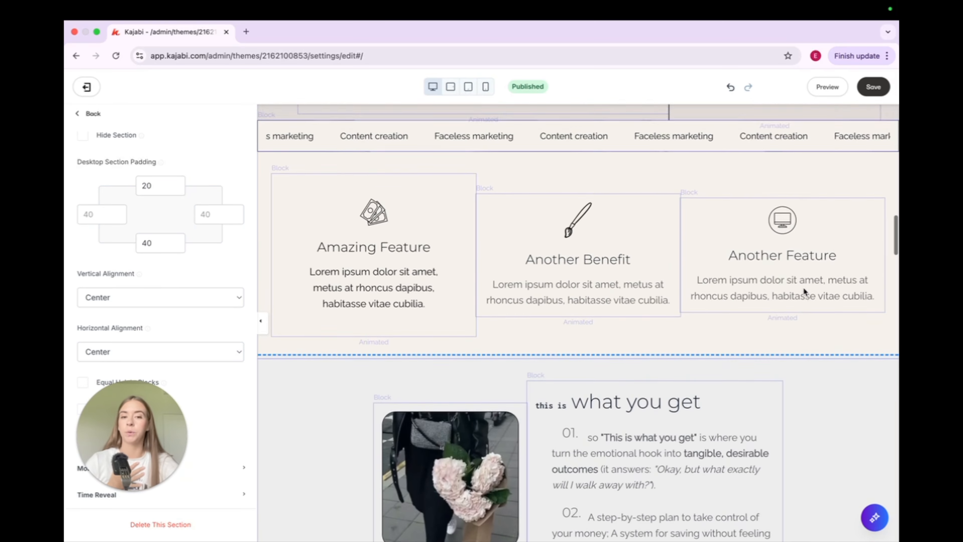
pyautogui.scroll(-2, 803, 287)
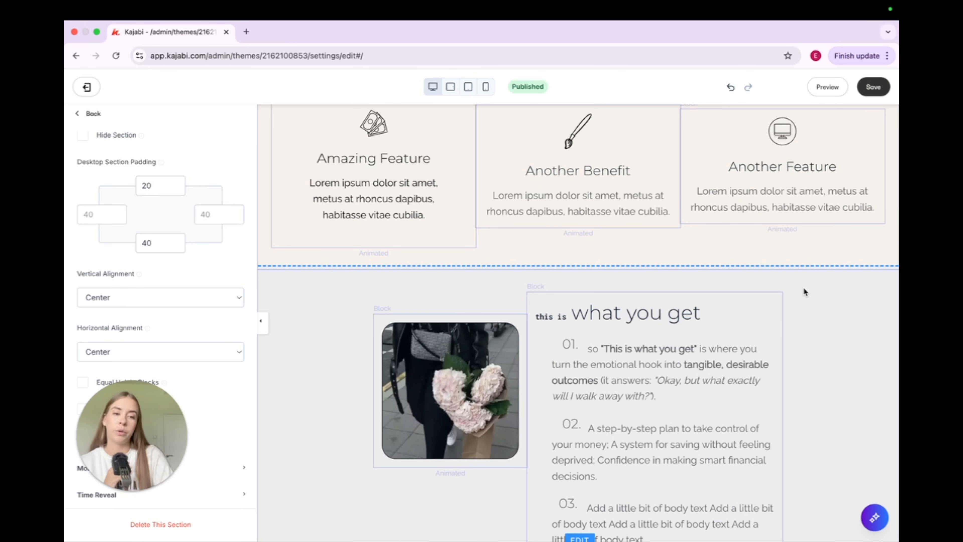
pyautogui.scroll(-4, 804, 291)
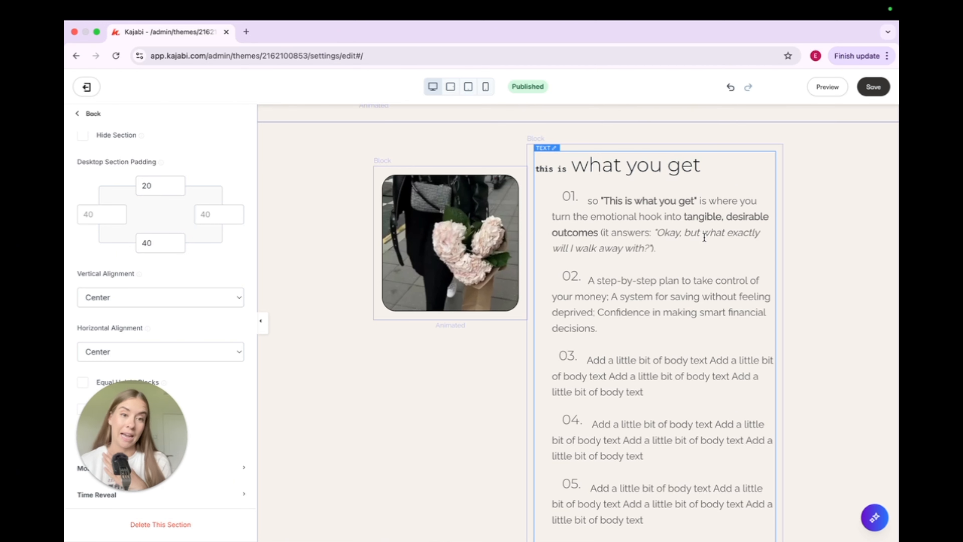
pyautogui.scroll(-2, 704, 237)
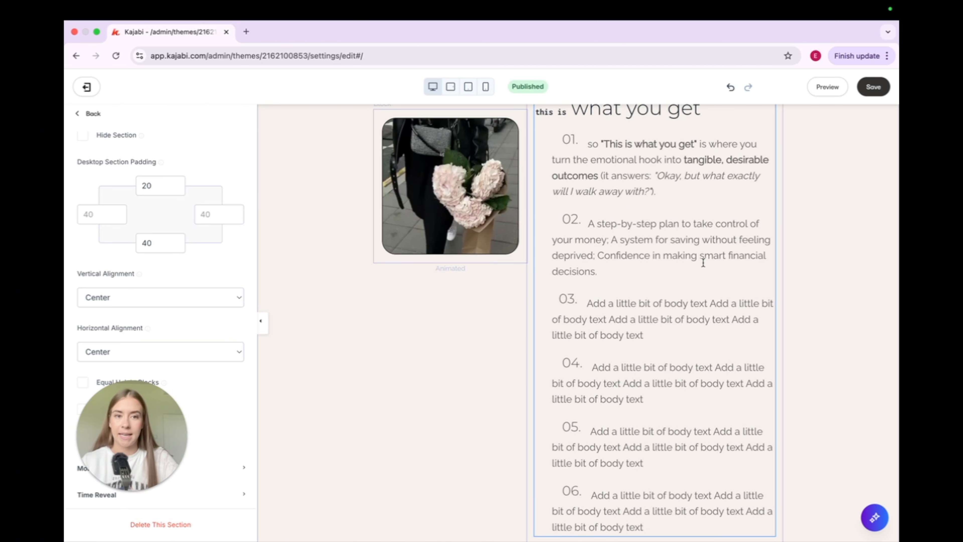
pyautogui.scroll(-10, 702, 262)
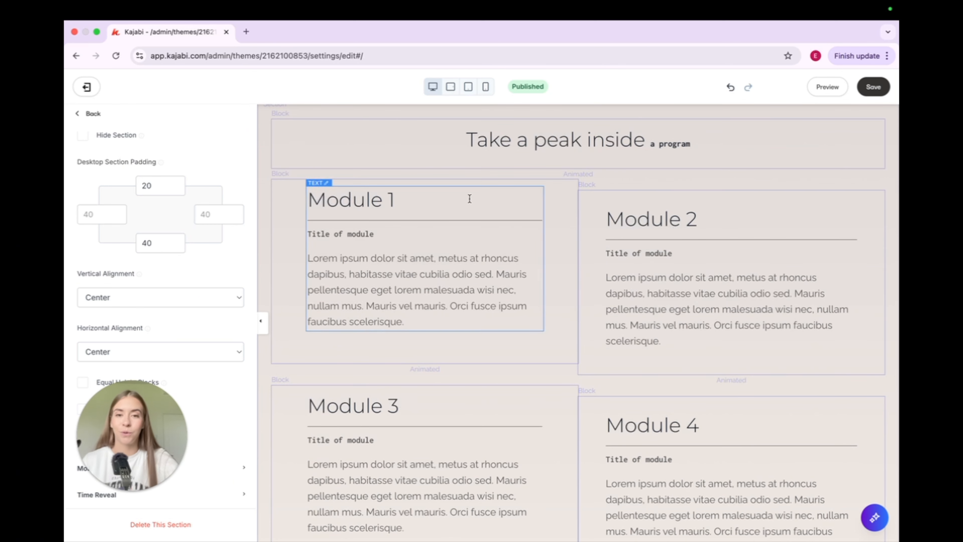
pyautogui.scroll(-4, 468, 197)
pyautogui.click(89, 114)
pyautogui.scroll(-5, 124, 330)
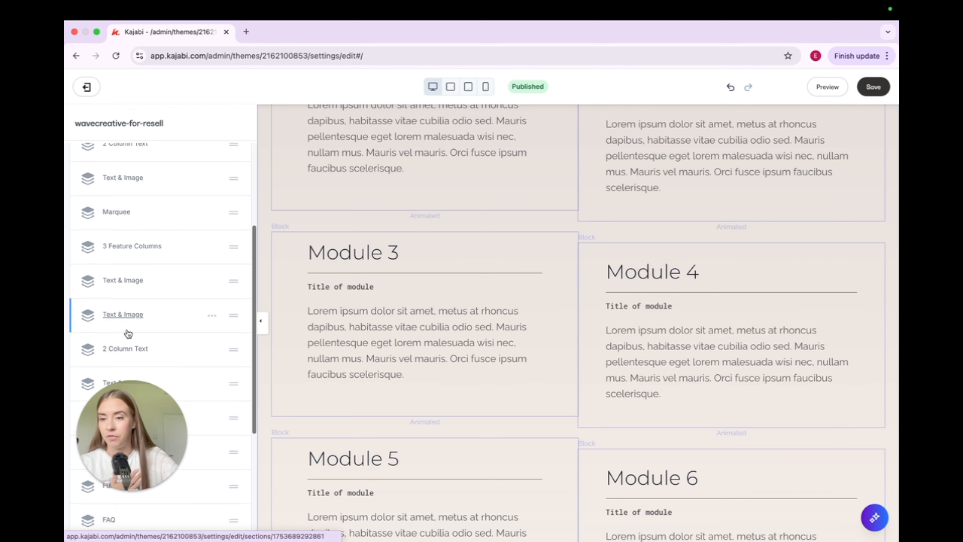
pyautogui.scroll(3, 666, 265)
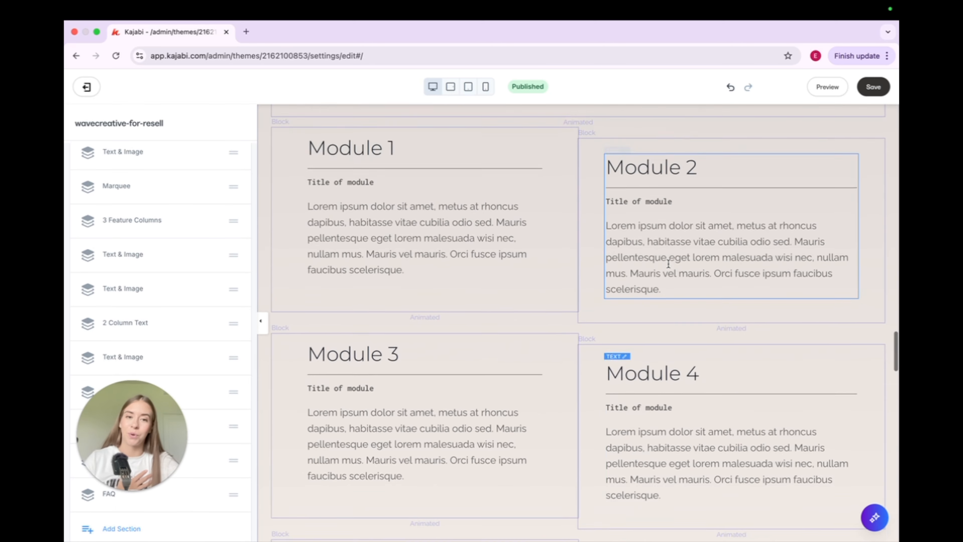
pyautogui.scroll(1, 530, 158)
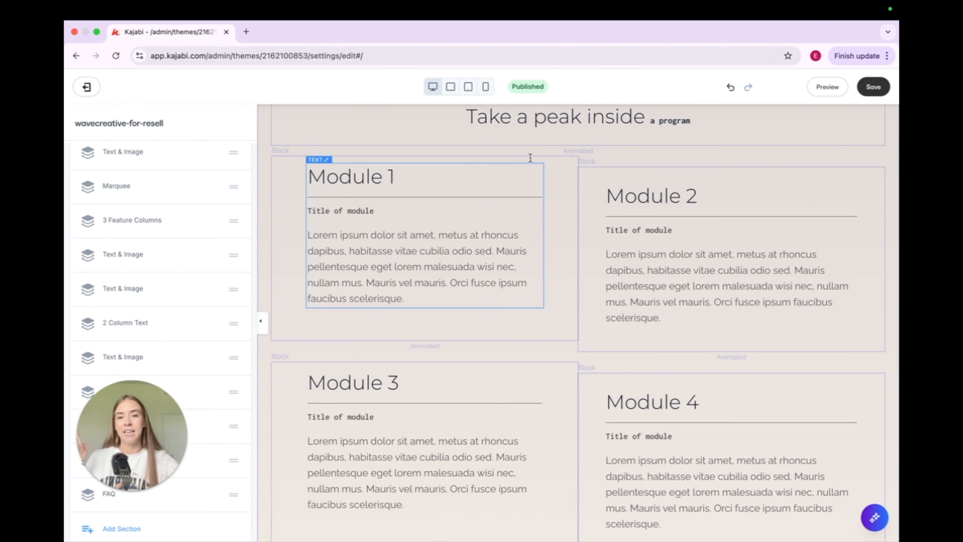
# Open the Module 1 text block and view the heading, inline and alignment formats available for "Title of module".
pyautogui.click(530, 158)
pyautogui.click(214, 240)
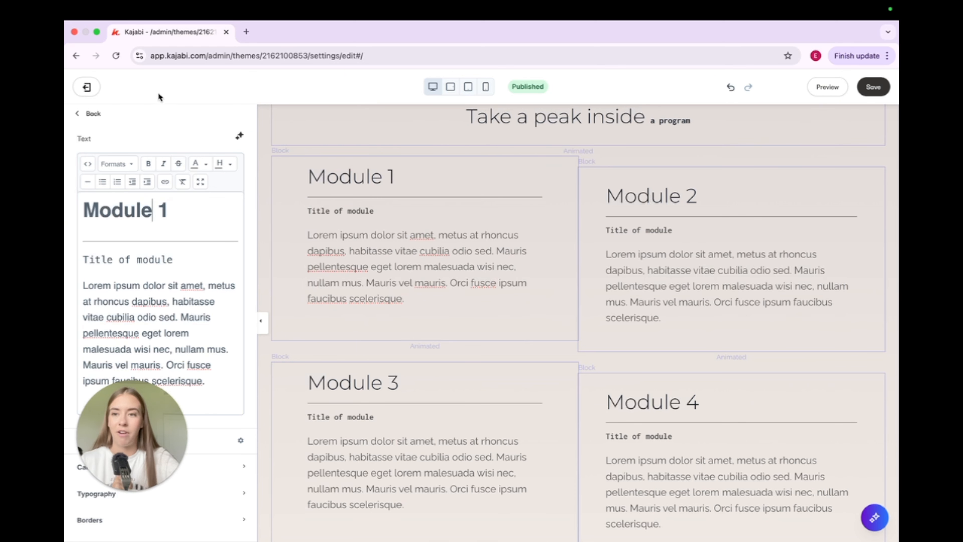
pyautogui.click(87, 114)
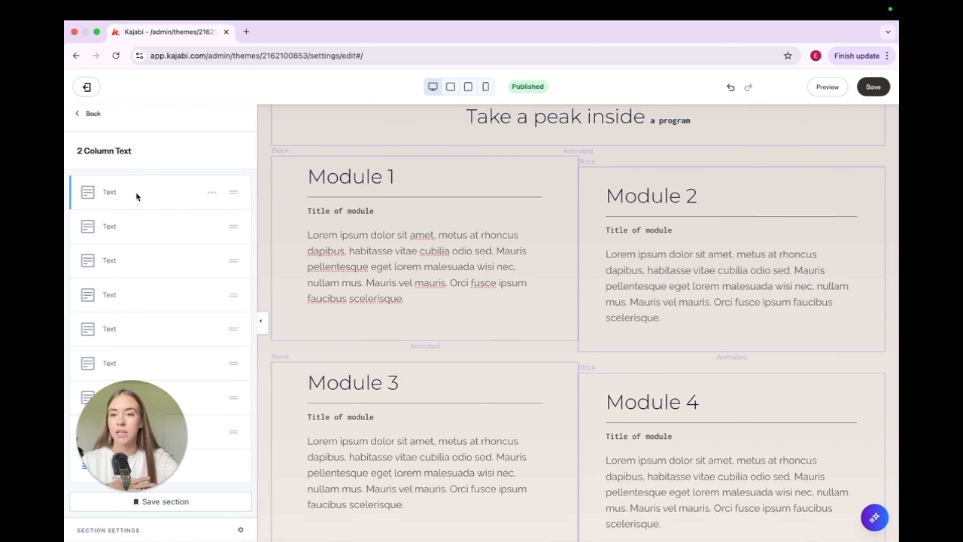
pyautogui.click(421, 227)
pyautogui.moveTo(195, 265); pyautogui.dragTo(67, 261)
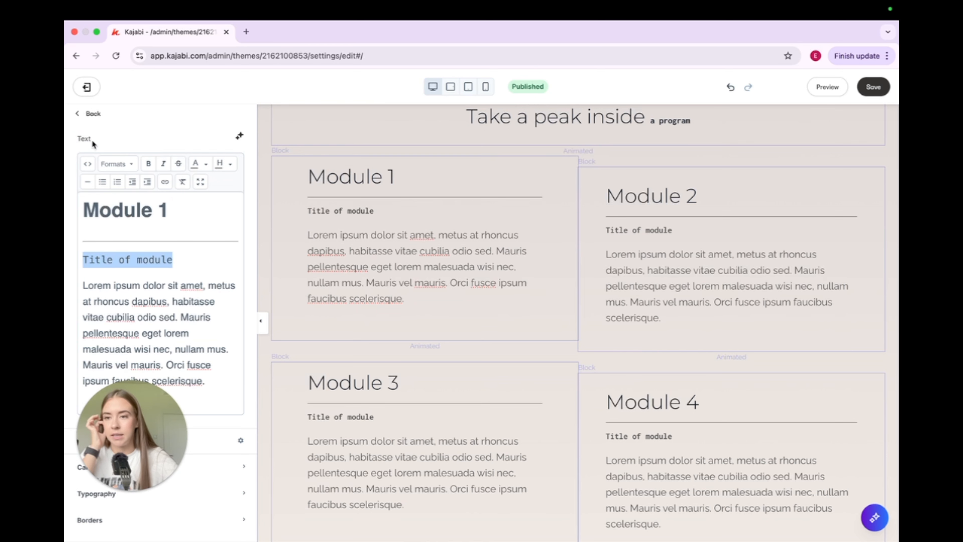
pyautogui.click(130, 168)
pyautogui.moveTo(142, 184)
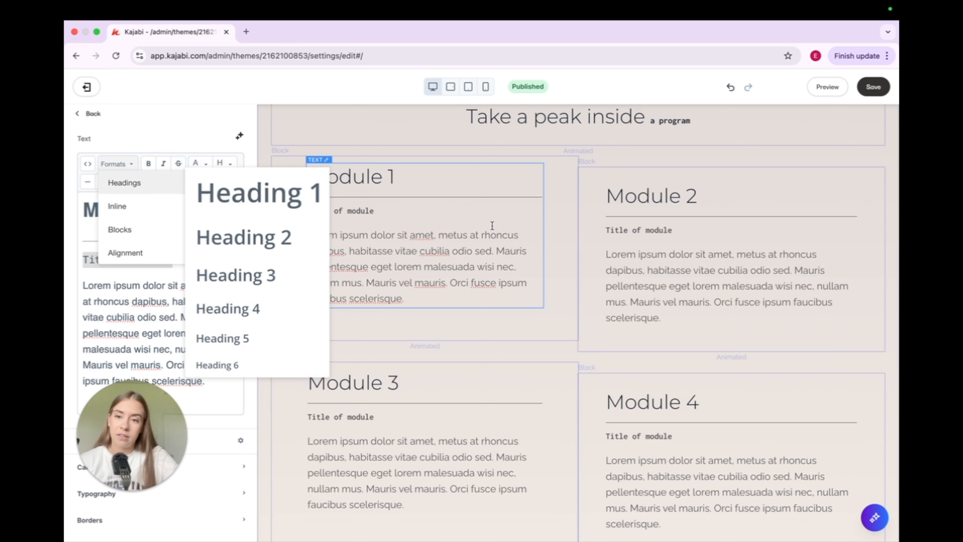
pyautogui.moveTo(157, 205)
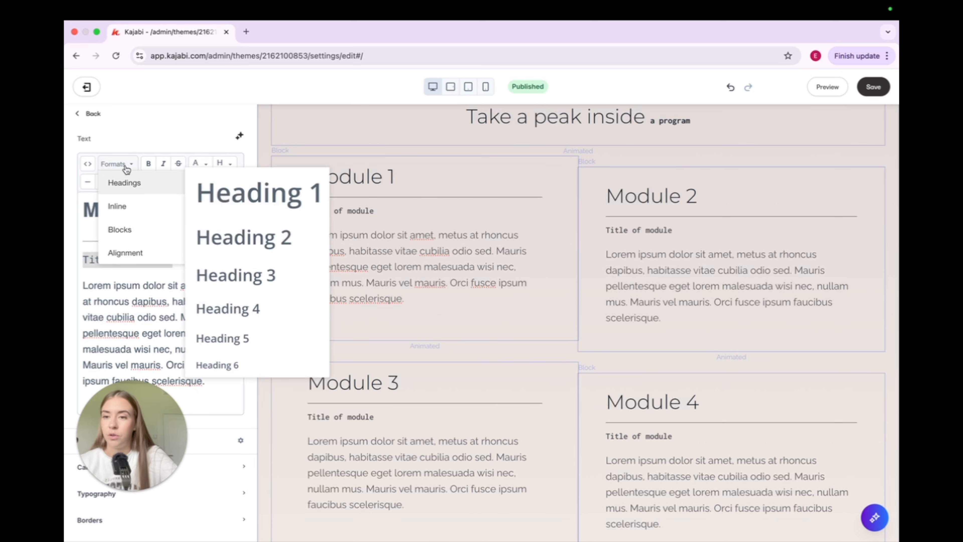
pyautogui.moveTo(144, 253)
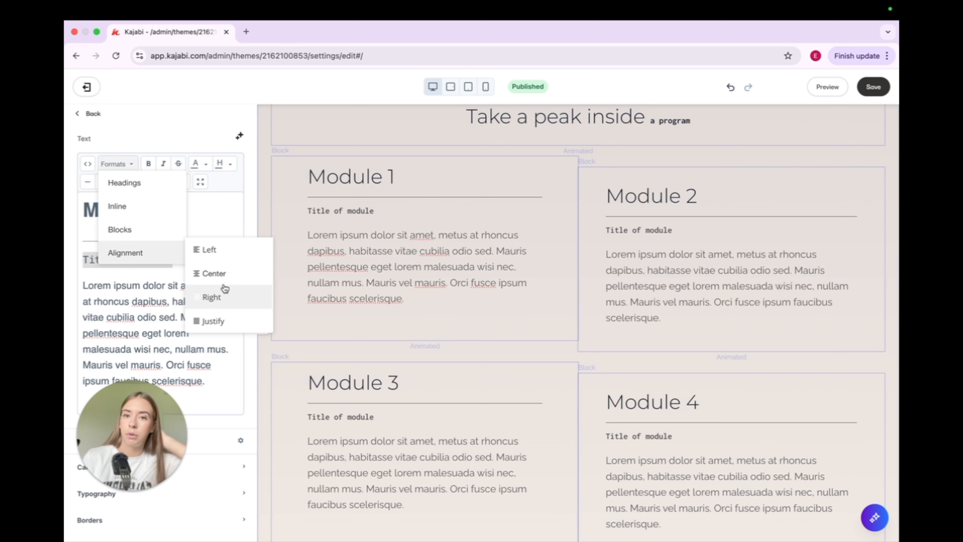
# Delete the divider below the Module 1 heading and insert a new horizontal line in its place.
pyautogui.click(219, 221)
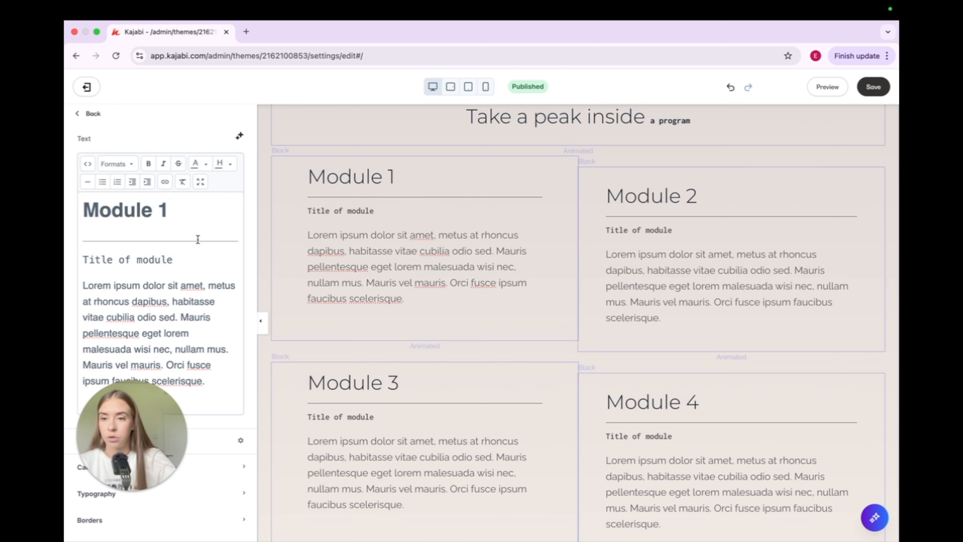
pyautogui.press('BackSpace')
pyautogui.click(209, 226)
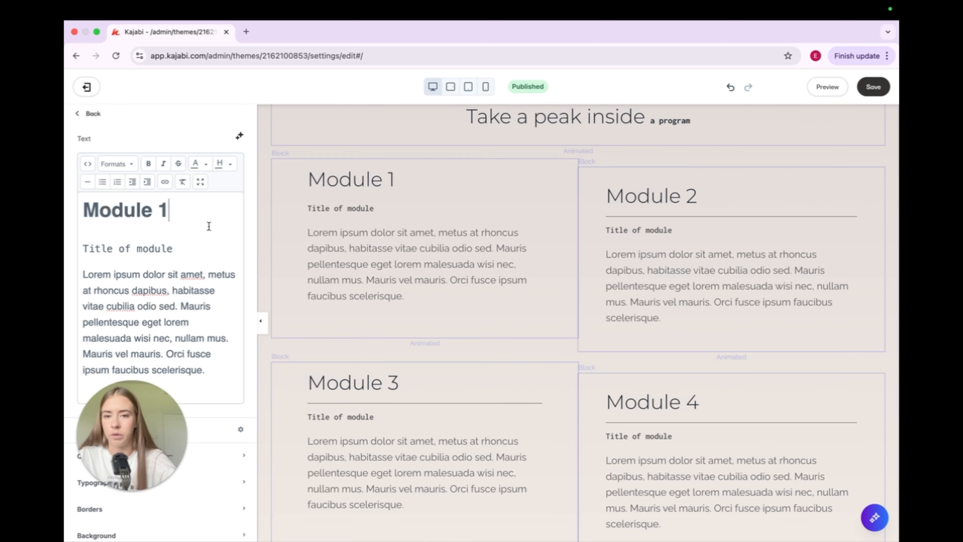
pyautogui.press('Return')
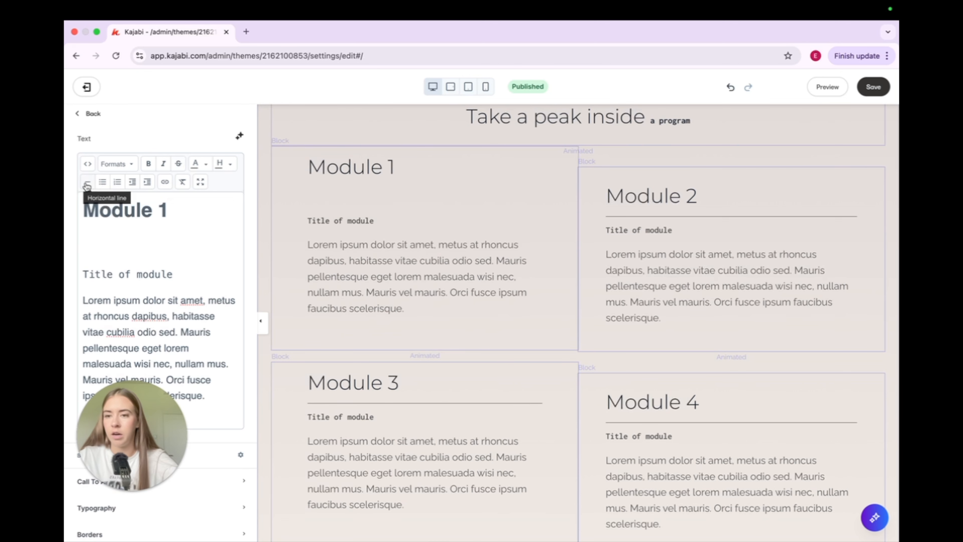
pyautogui.click(87, 185)
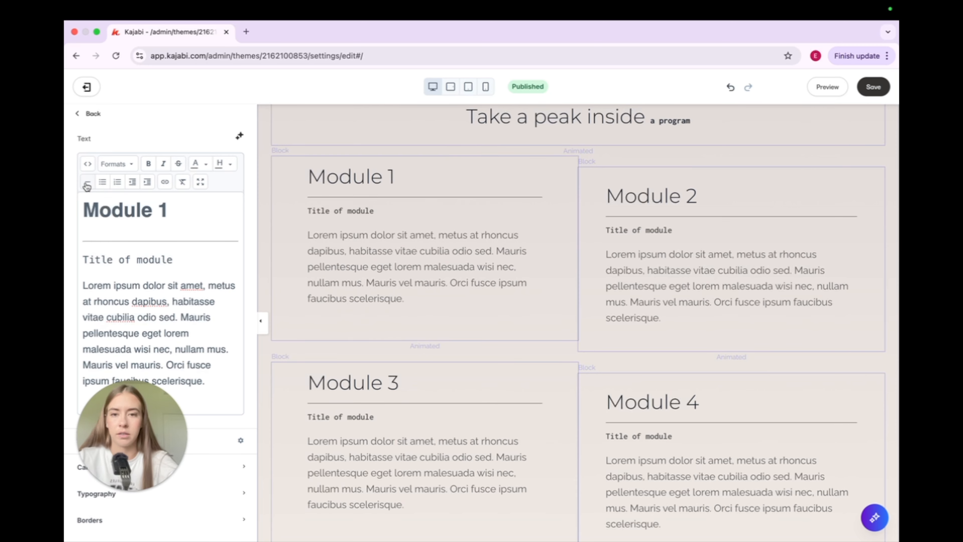
pyautogui.scroll(-5, 176, 261)
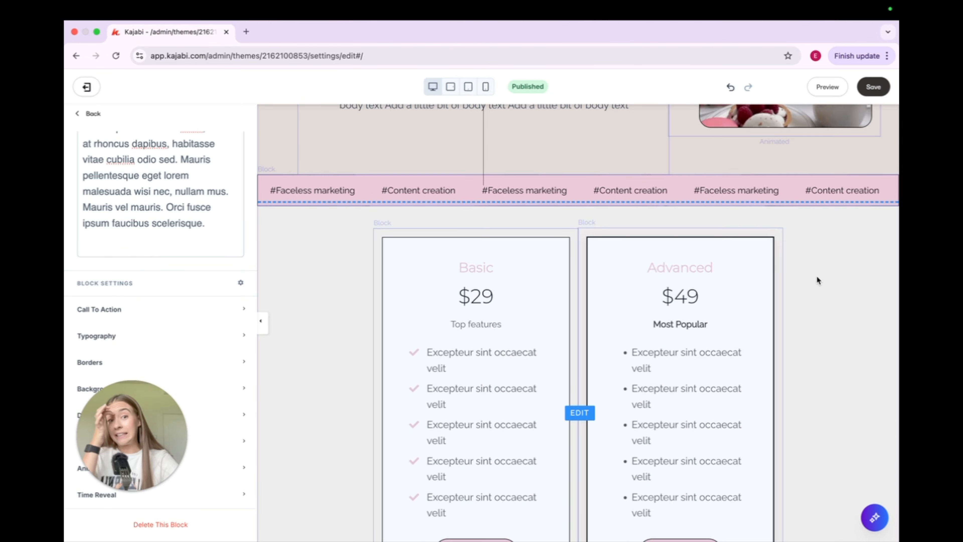
# Examine the Pricing Cards section with its Basic and Advanced plans and the waitlist section below it.
pyautogui.scroll(-1, 816, 275)
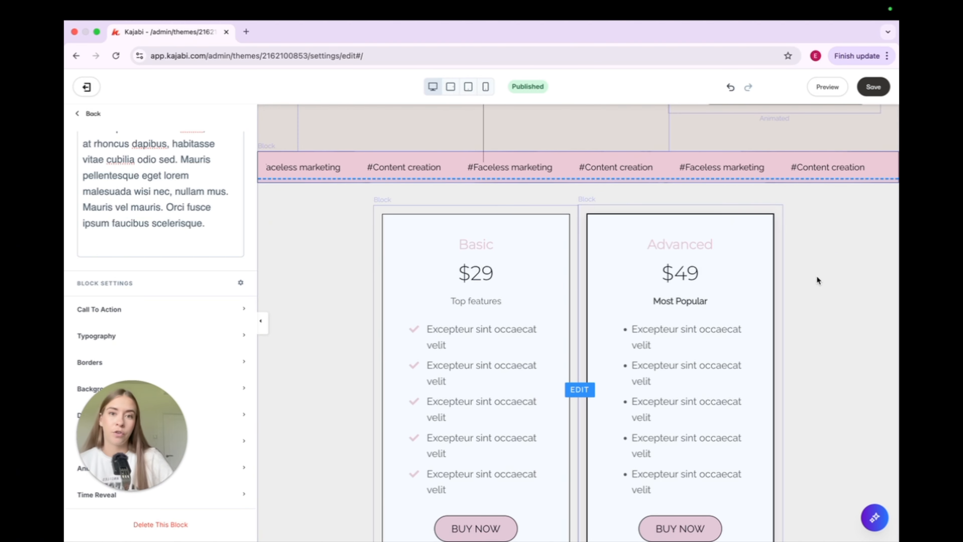
pyautogui.scroll(-10, 816, 276)
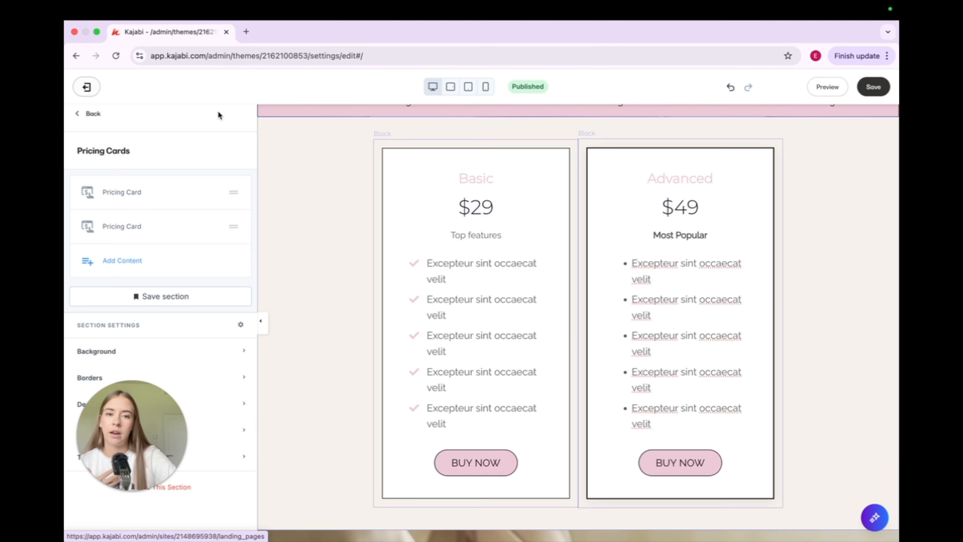
pyautogui.scroll(-2, 330, 258)
pyautogui.scroll(5, 393, 290)
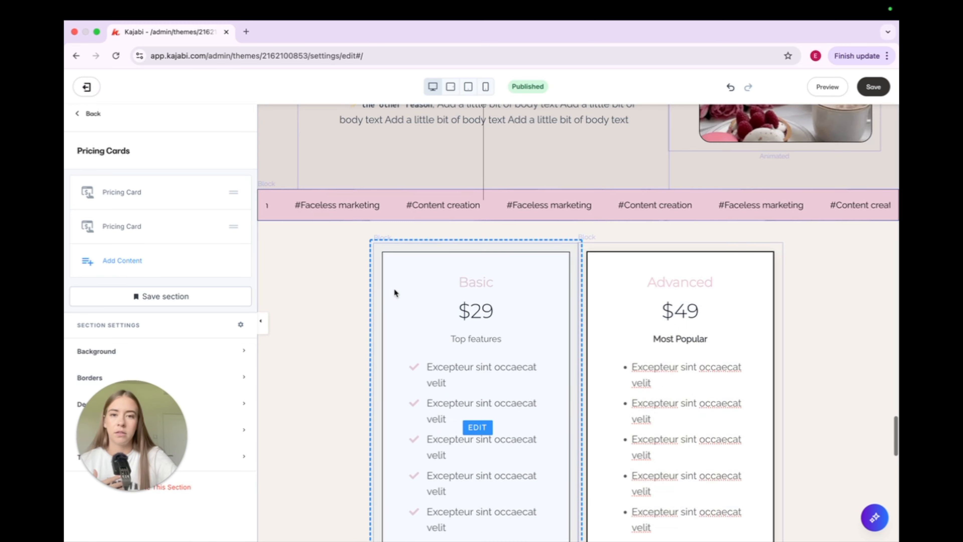
pyautogui.scroll(-10, 310, 360)
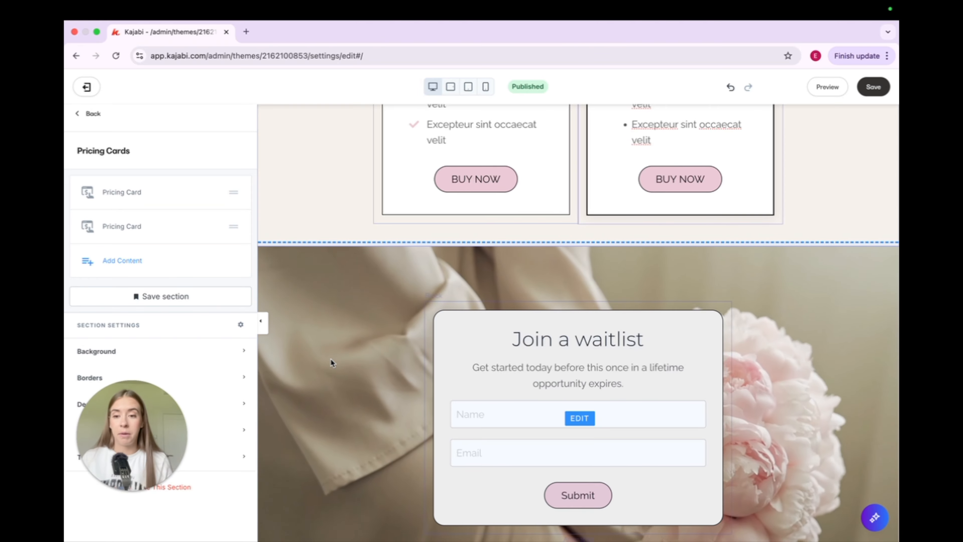
pyautogui.scroll(8, 343, 324)
pyautogui.scroll(-12, 313, 287)
# Inspect the "Join a waitlist" section and the settings of its form block.
pyautogui.click(314, 284)
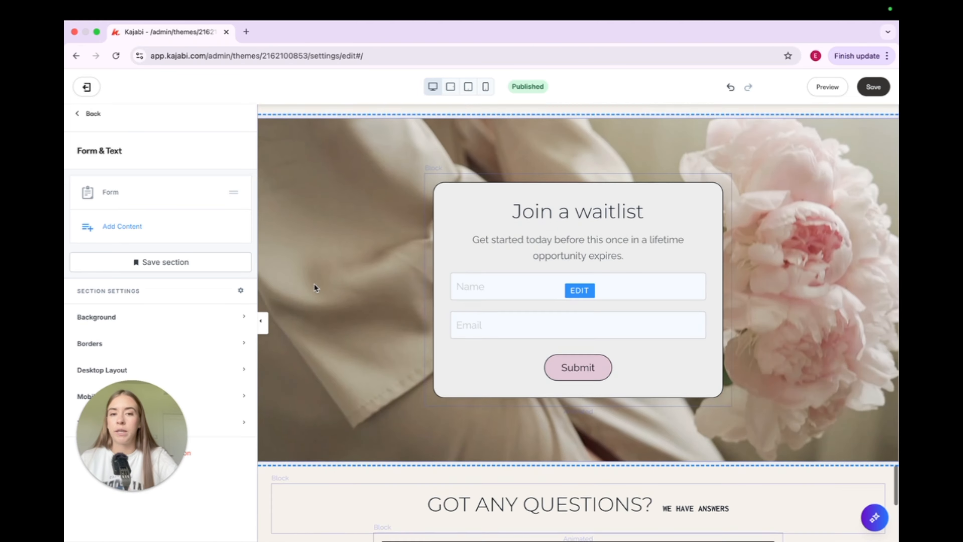
pyautogui.scroll(3, 328, 263)
pyautogui.scroll(6, 370, 380)
pyautogui.scroll(-6, 536, 323)
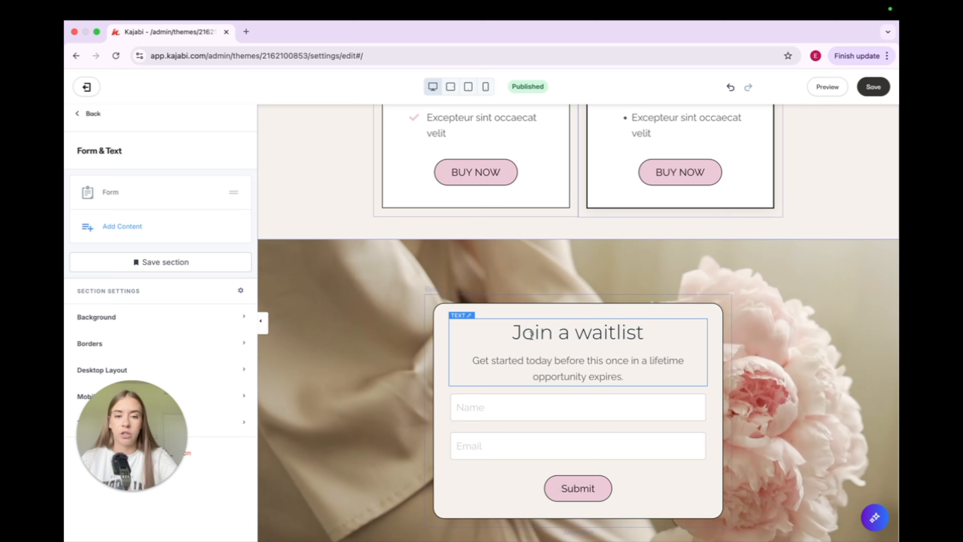
pyautogui.click(531, 334)
pyautogui.click(439, 403)
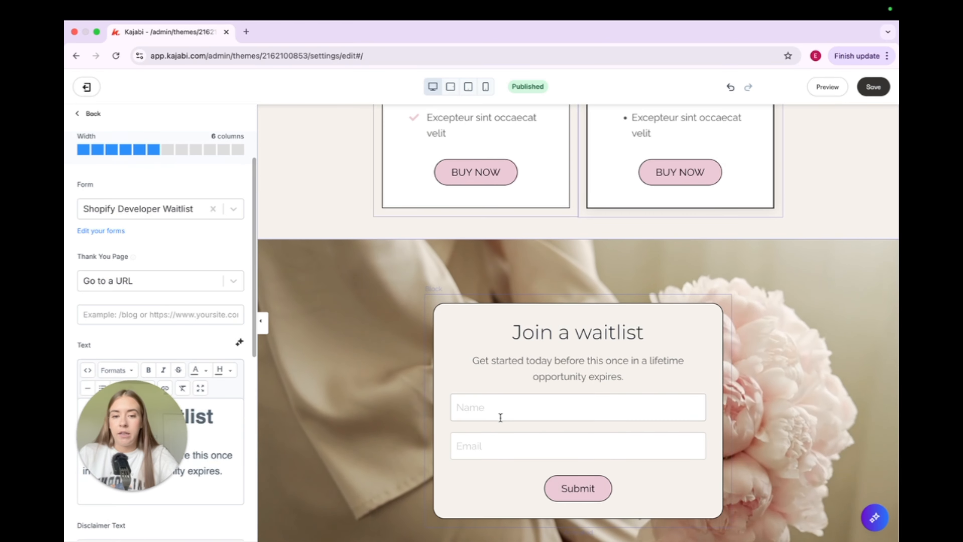
pyautogui.click(366, 325)
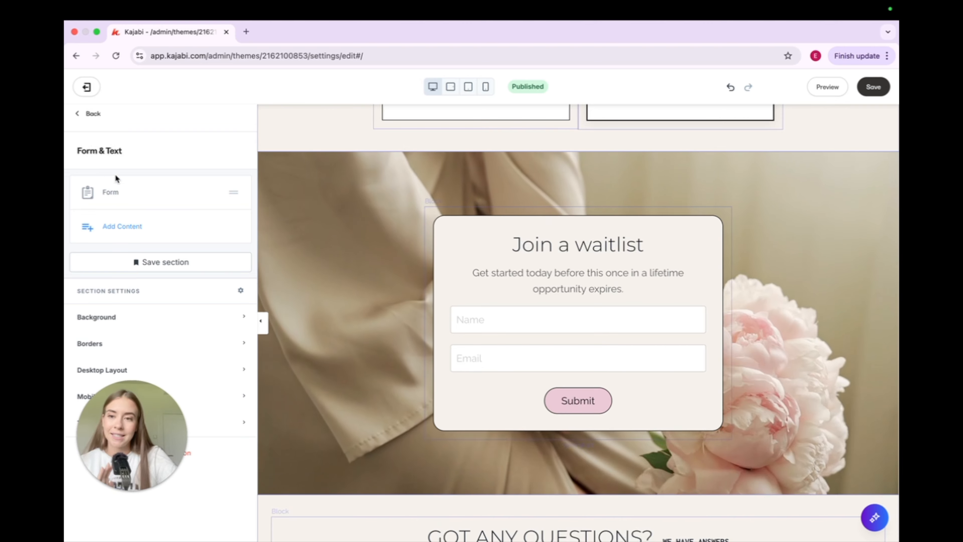
# Open the waitlist section's Form block and view the forms available for it.
pyautogui.click(211, 193)
pyautogui.click(109, 192)
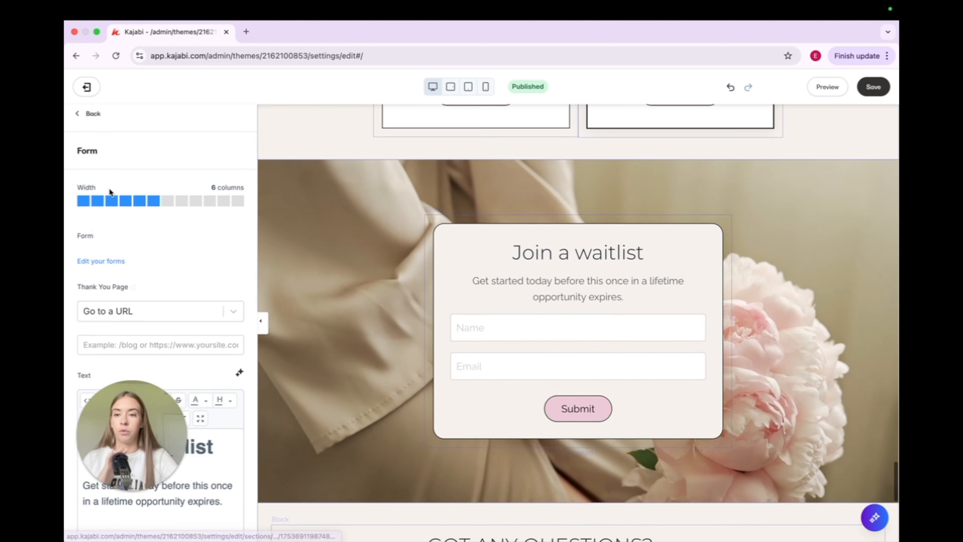
pyautogui.scroll(-1, 114, 233)
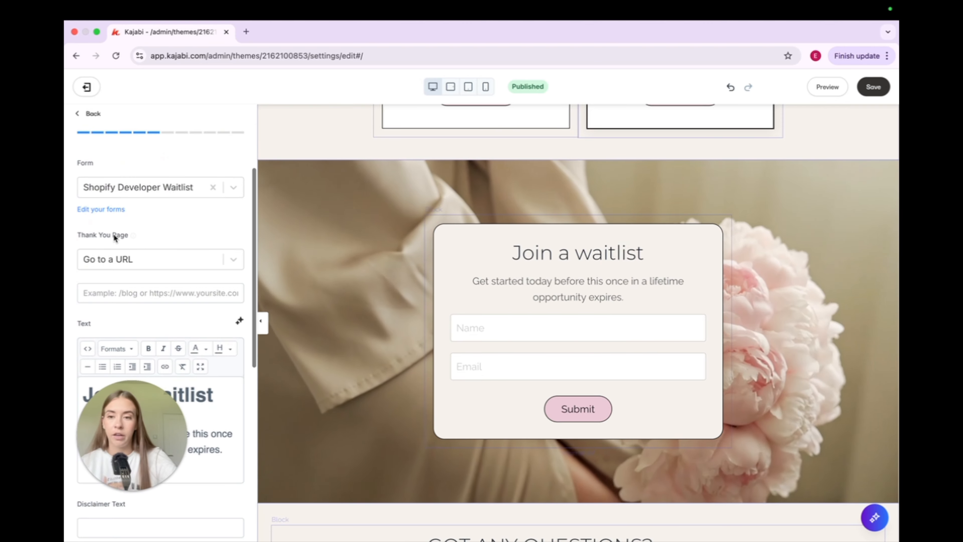
pyautogui.click(153, 210)
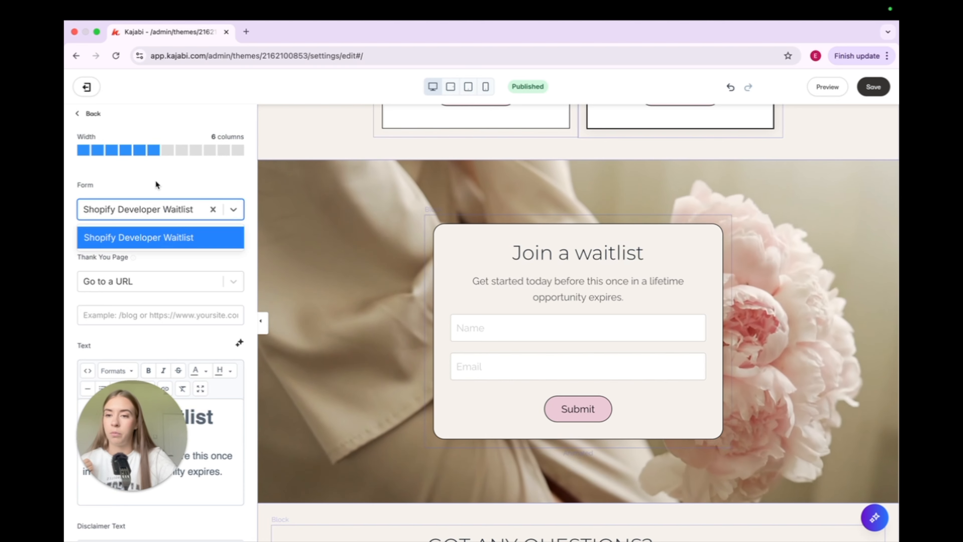
pyautogui.click(155, 185)
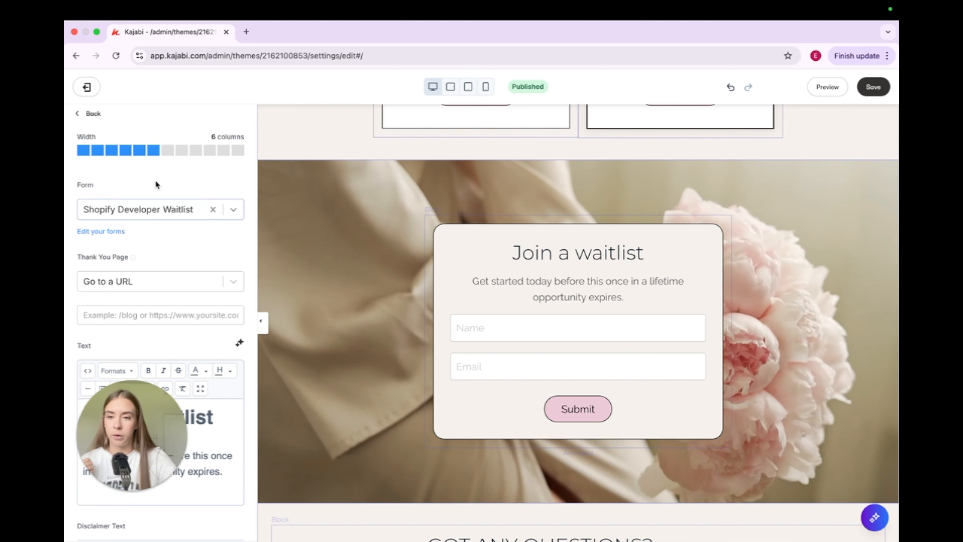
# Try a wider waitlist form block, return it to 6 columns, and view the section's background video settings.
pyautogui.click(227, 150)
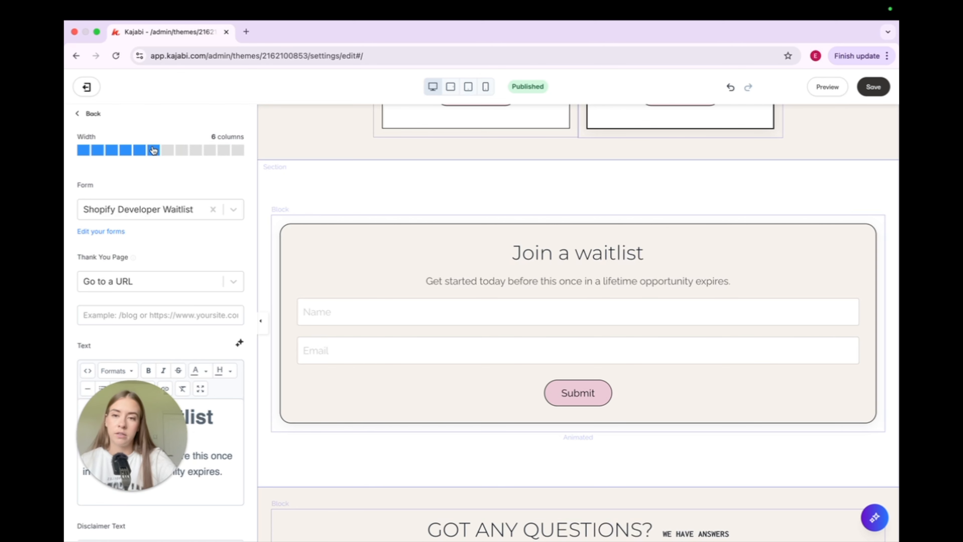
pyautogui.click(95, 115)
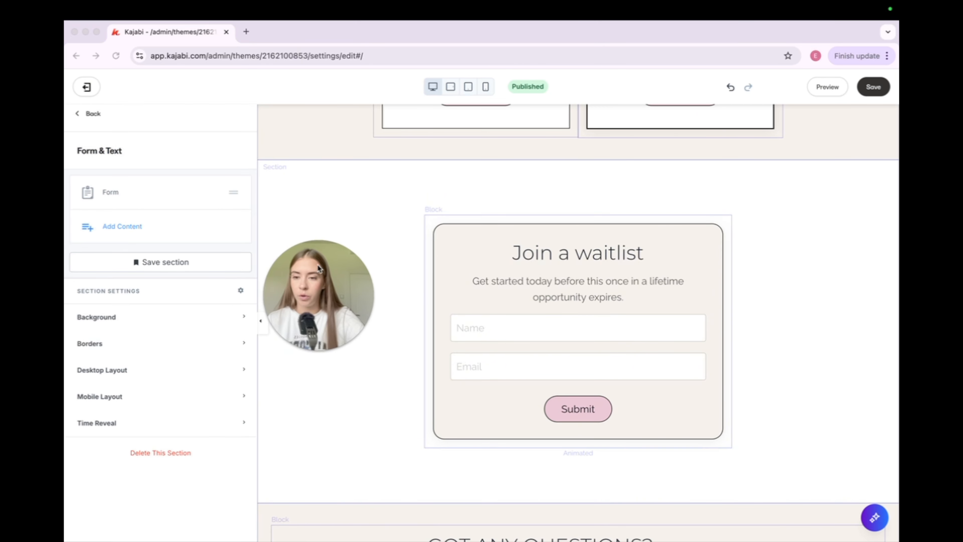
pyautogui.click(204, 319)
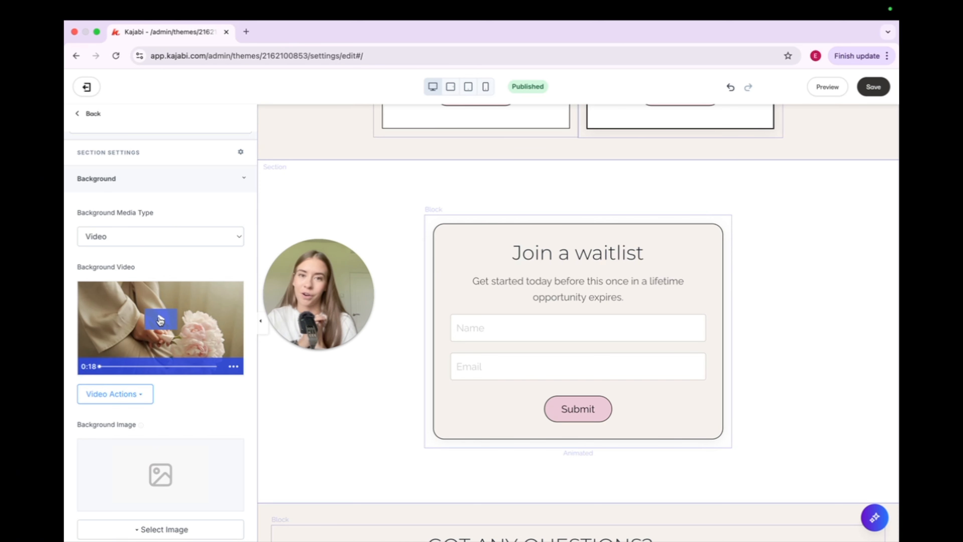
# Preview the wavecreative-for-resell page and examine its sections from the hero through the modules, waitlist form and FAQ accordions.
pyautogui.click(819, 89)
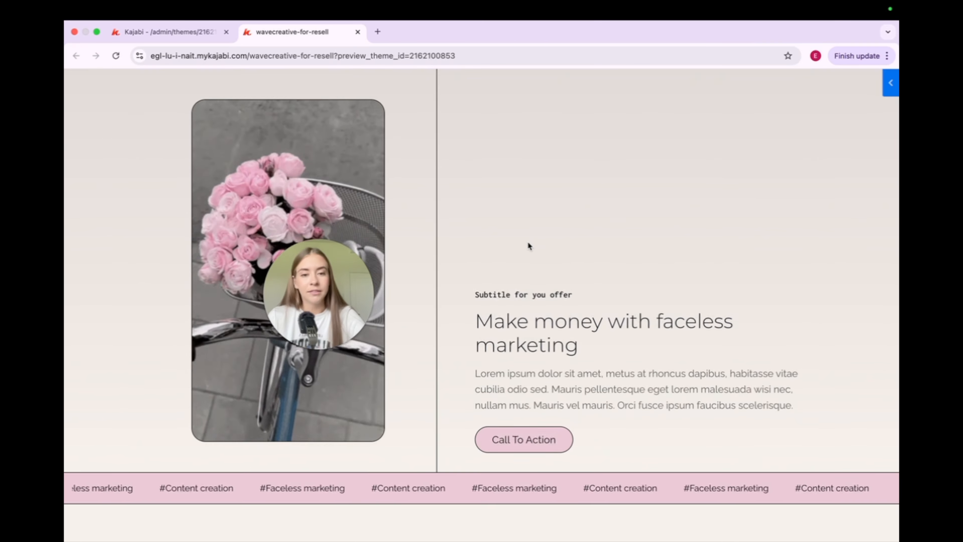
pyautogui.scroll(-15, 529, 245)
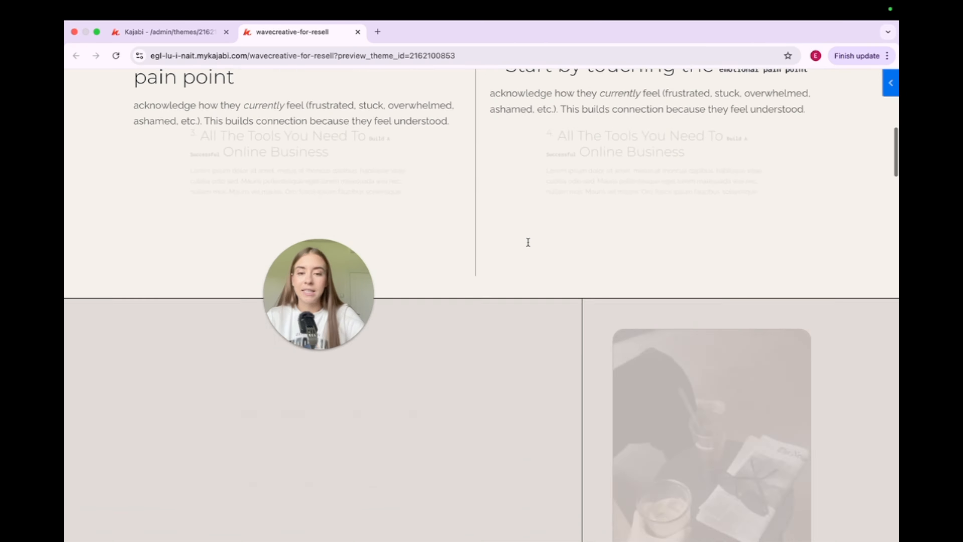
pyautogui.scroll(-15, 528, 245)
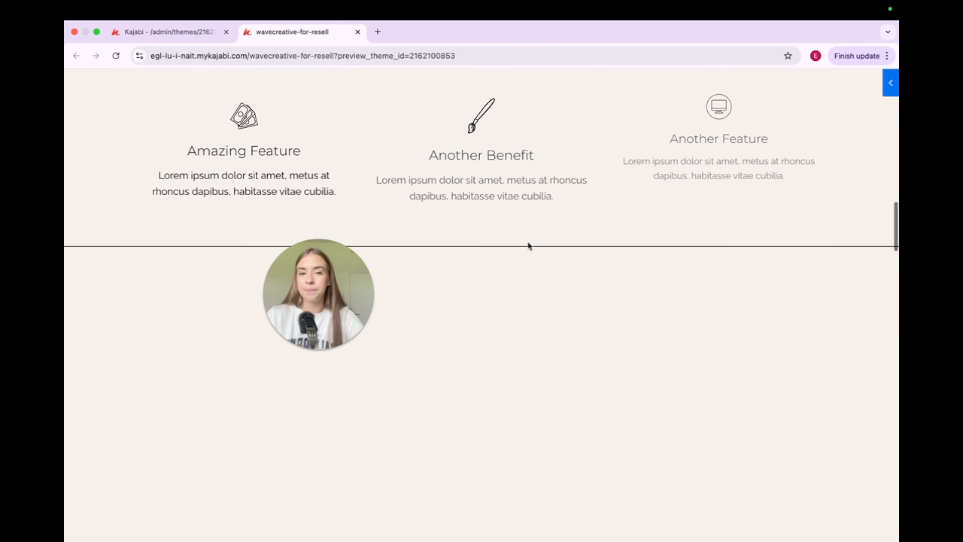
pyautogui.scroll(-15, 528, 245)
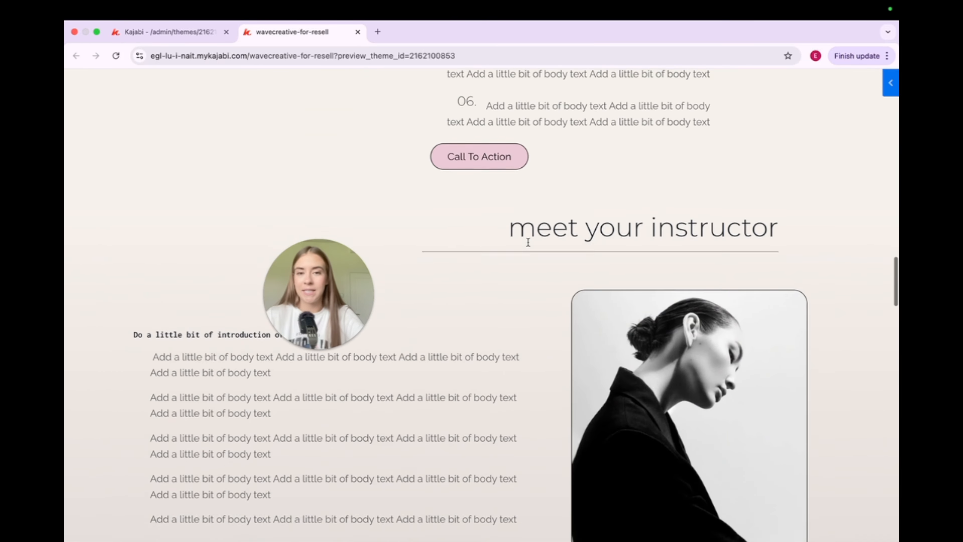
pyautogui.scroll(-15, 528, 243)
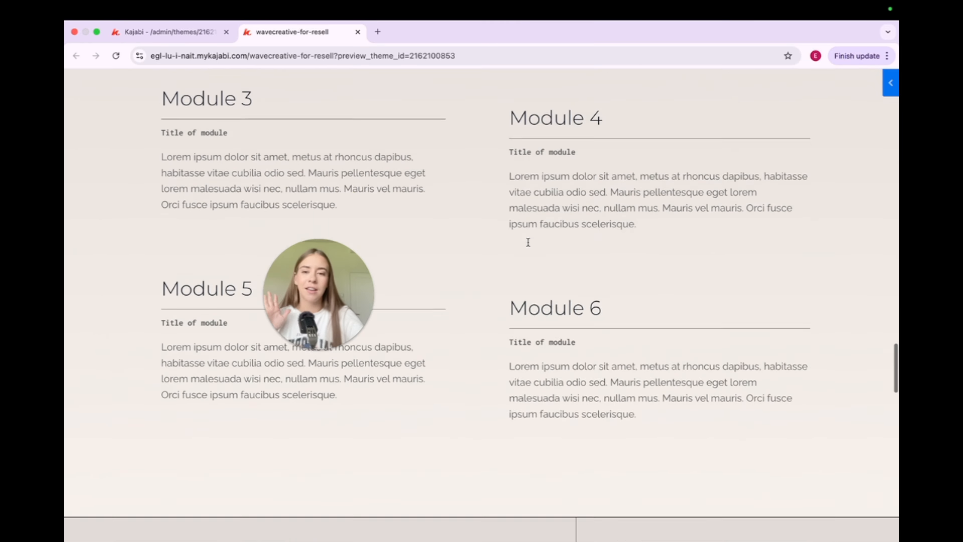
pyautogui.scroll(-15, 528, 245)
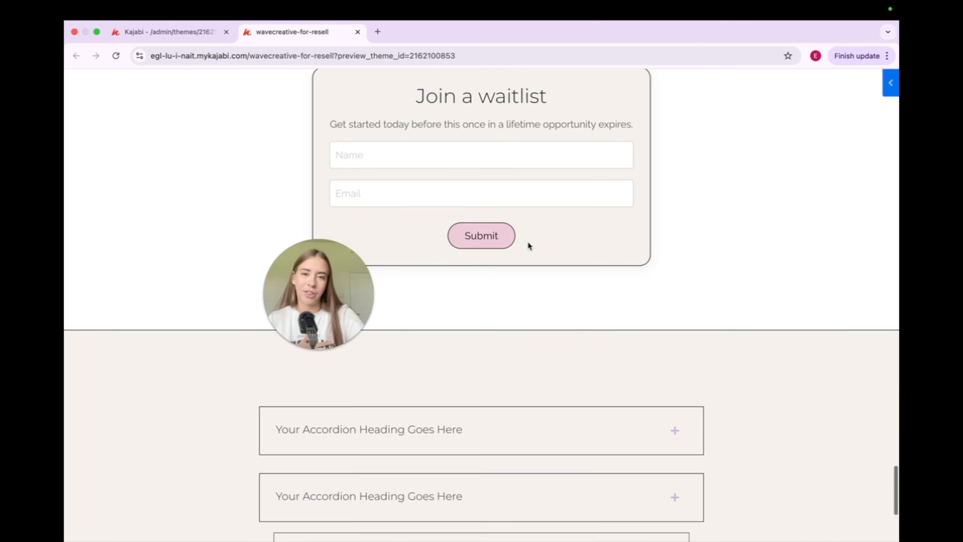
pyautogui.scroll(-5, 529, 246)
pyautogui.scroll(20, 529, 245)
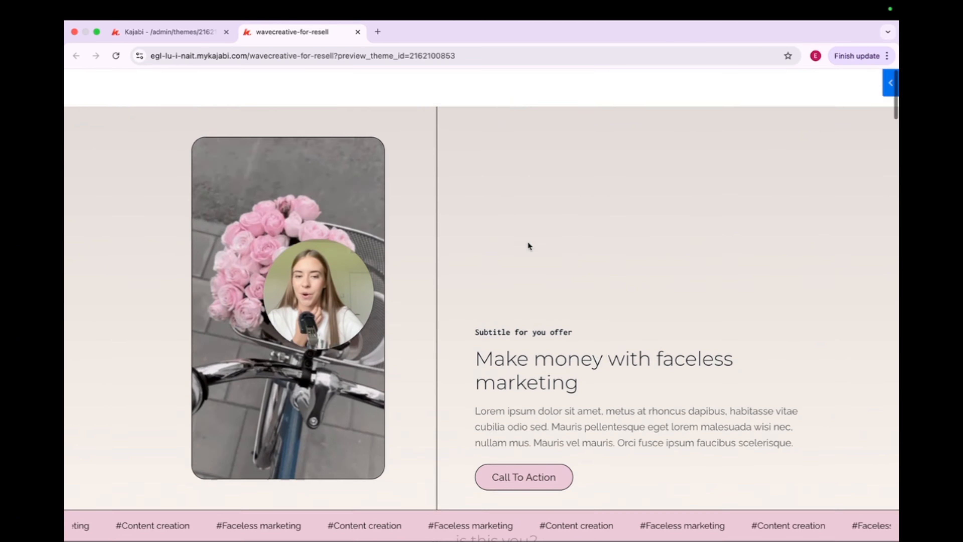
# In the page editor, make the hero's Call To Action button go to the Form & Text section on this page.
pyautogui.click(157, 34)
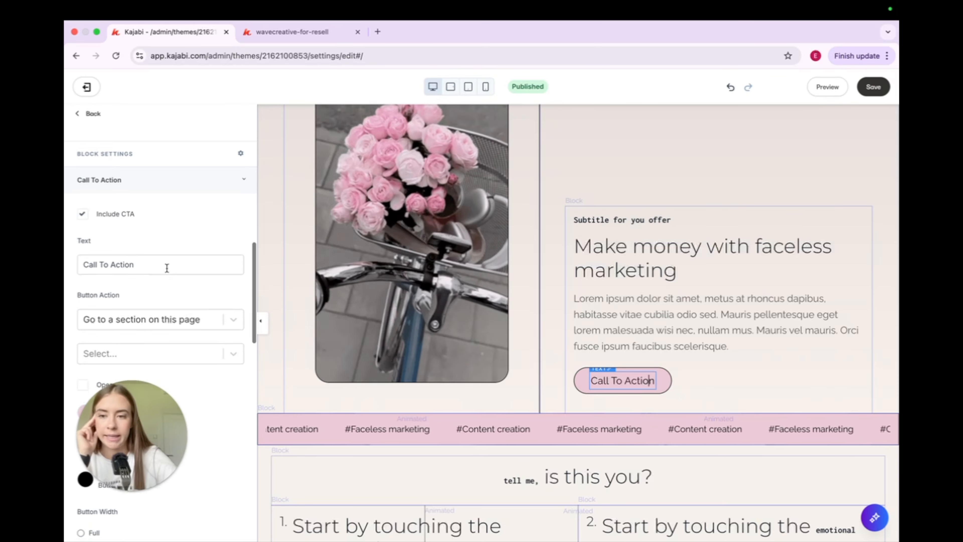
pyautogui.scroll(-5, 165, 258)
pyautogui.scroll(5, 165, 258)
pyautogui.click(174, 337)
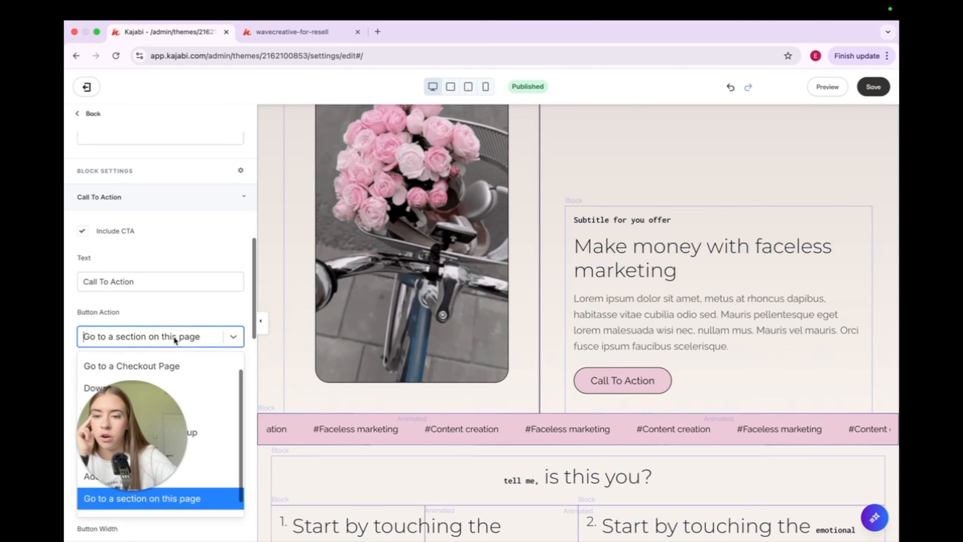
pyautogui.moveTo(150, 403); pyautogui.dragTo(446, 245)
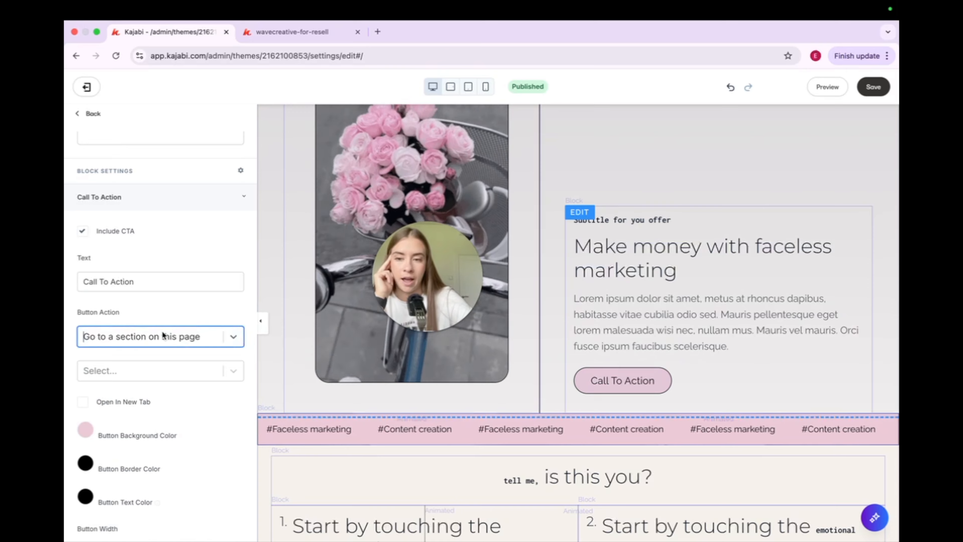
pyautogui.click(205, 336)
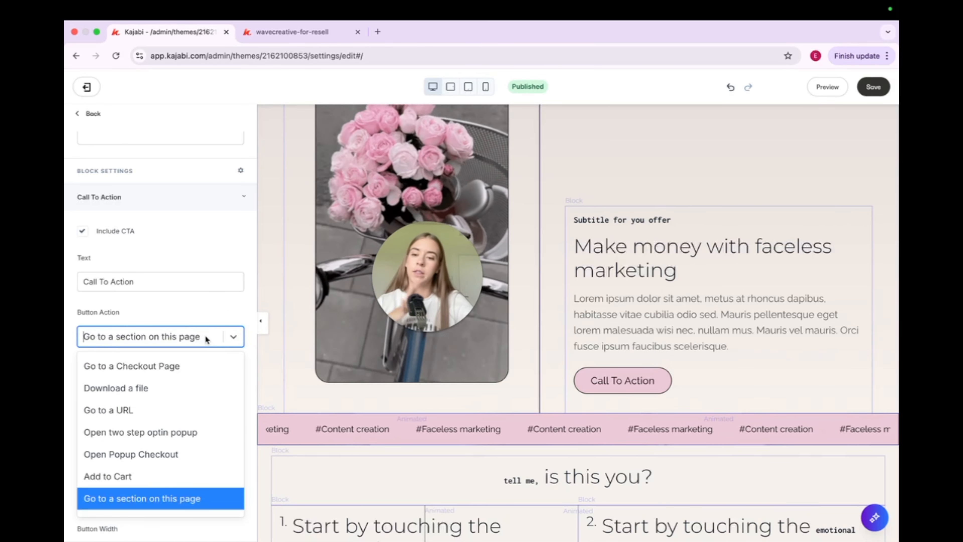
pyautogui.click(141, 499)
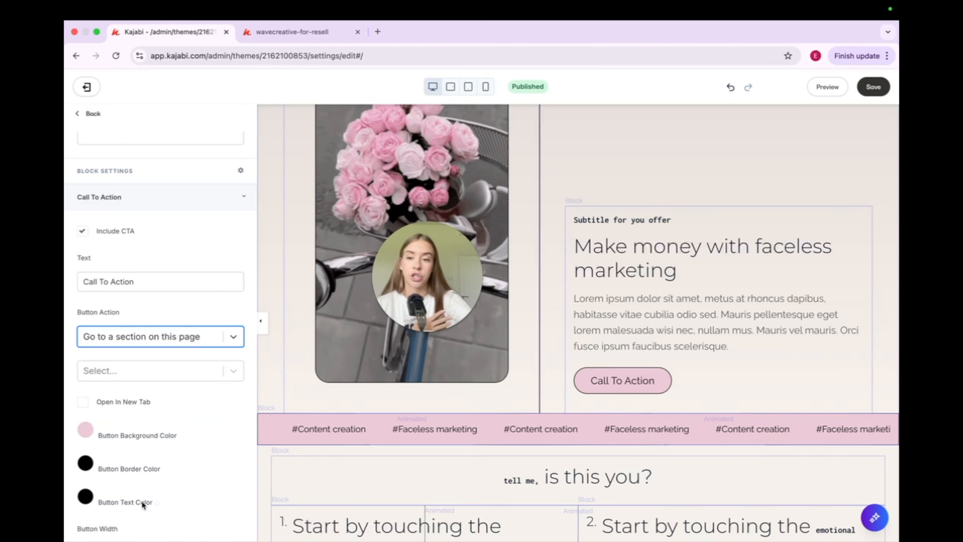
pyautogui.click(155, 364)
pyautogui.scroll(-4, 140, 468)
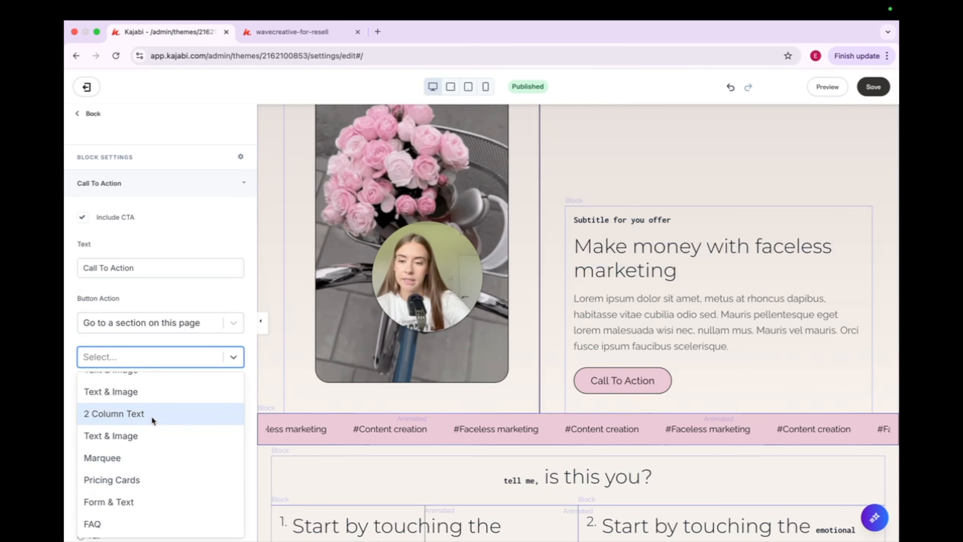
pyautogui.click(119, 504)
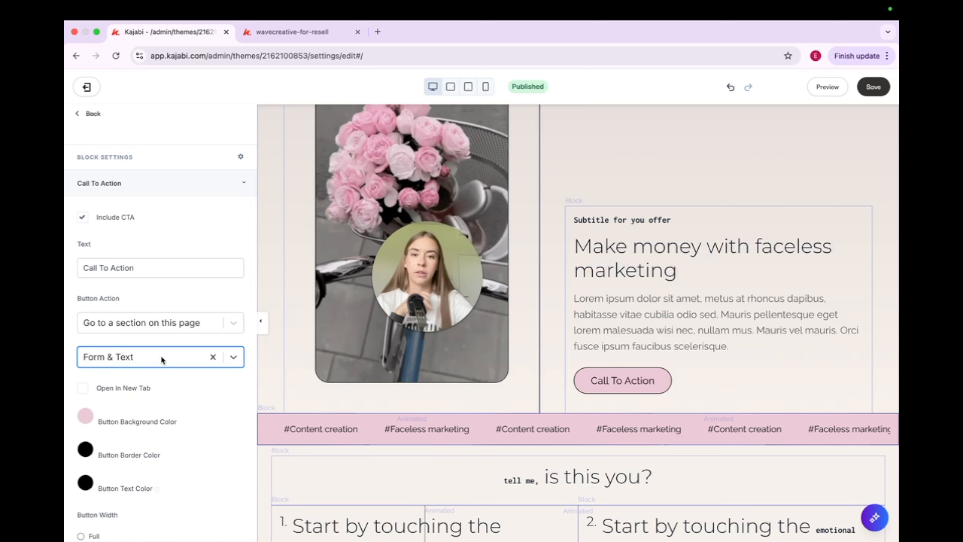
# Save the page, reload its preview and check that the hero's Call To Action button leads to the waitlist form.
pyautogui.click(875, 86)
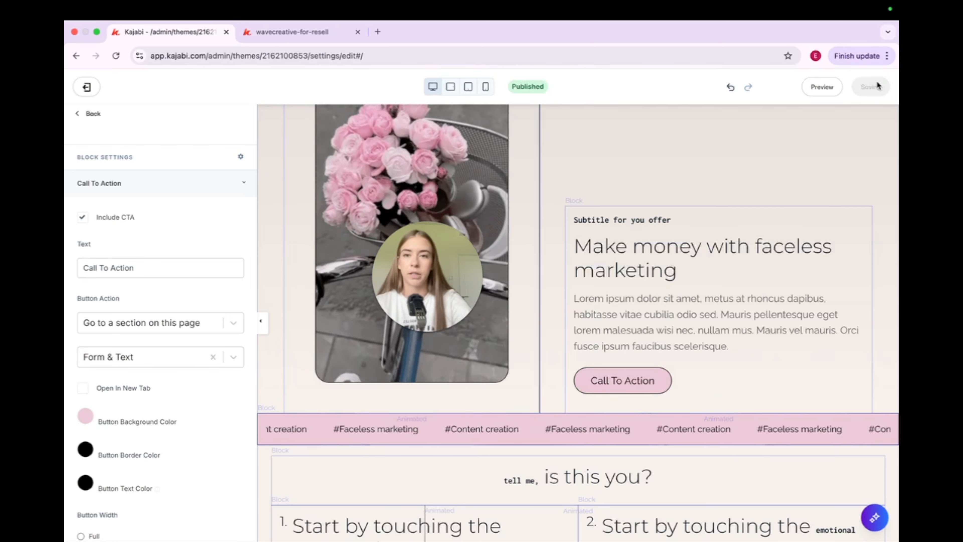
pyautogui.click(285, 37)
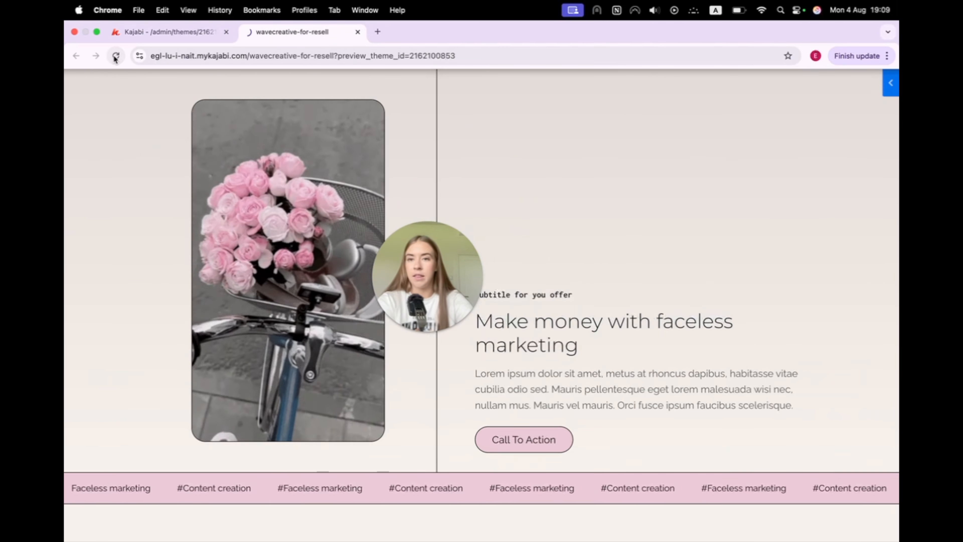
pyautogui.click(115, 55)
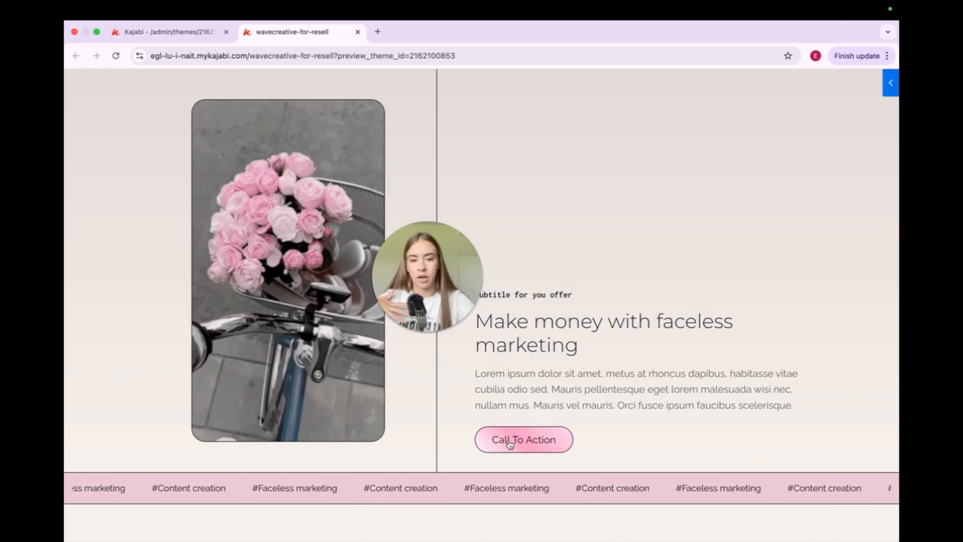
pyautogui.scroll(-15, 509, 440)
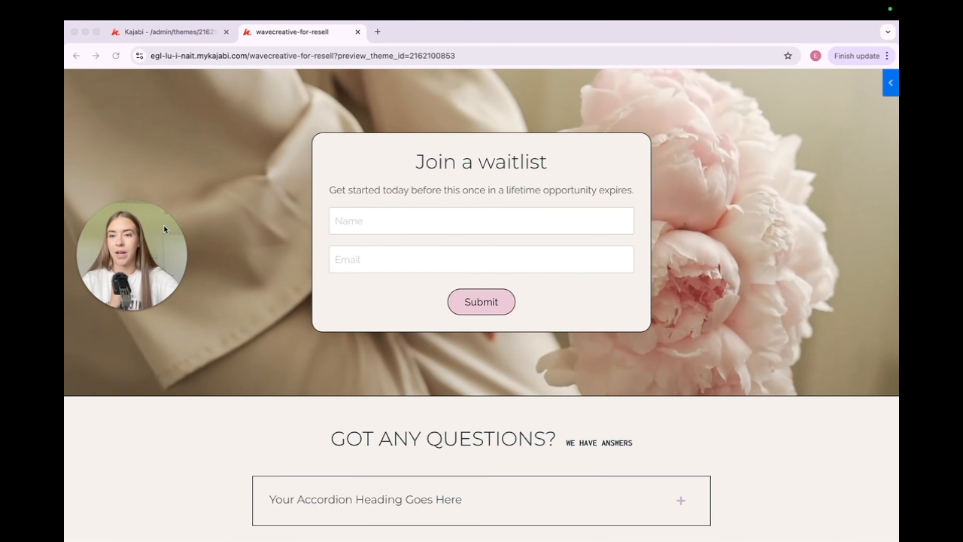
# Look over the "Got any questions?" accordions and the footer in the page preview.
pyautogui.scroll(-3, 309, 277)
pyautogui.scroll(-5, 241, 365)
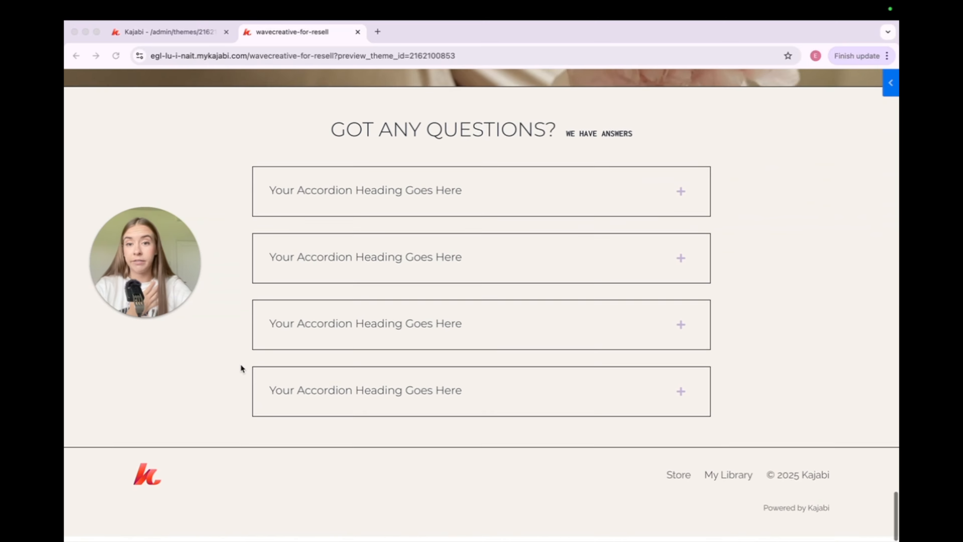
pyautogui.scroll(2, 529, 145)
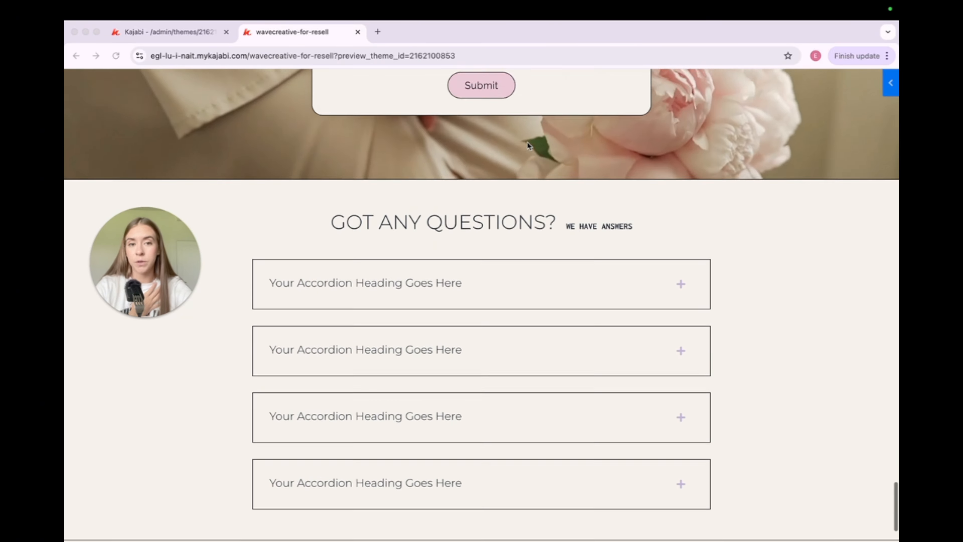